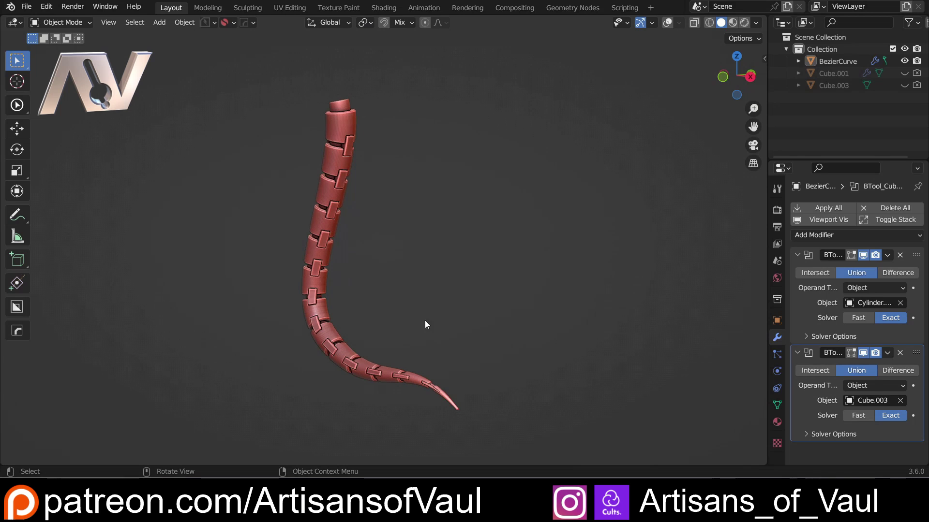
- Examine the finished segmented tentacle from several sides and look closely at its narrow tip
middle_drag(419, 312, 358, 302)
shift+middle_drag(358, 302, 465, 279)
scroll(412, 289, up, 2)
shift+middle_drag(465, 280, 385, 266)
click(350, 207)
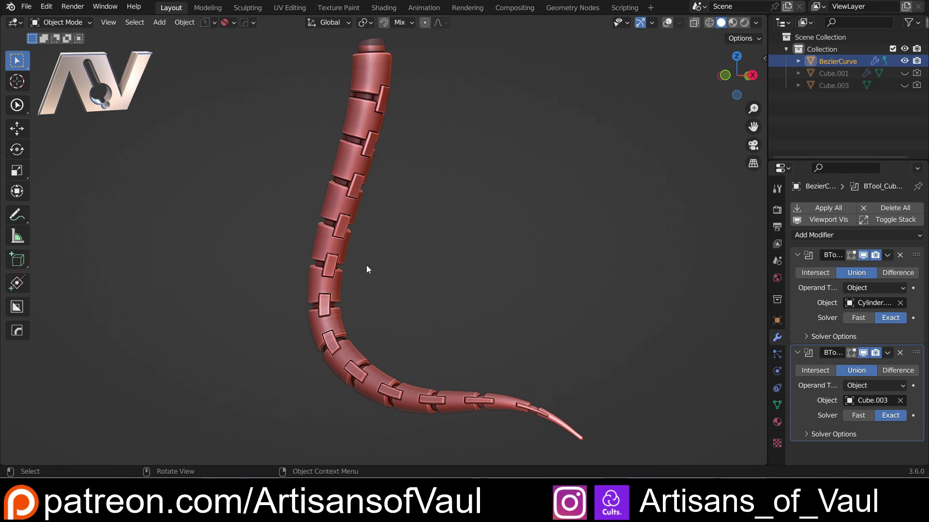
click(666, 23)
click(666, 24)
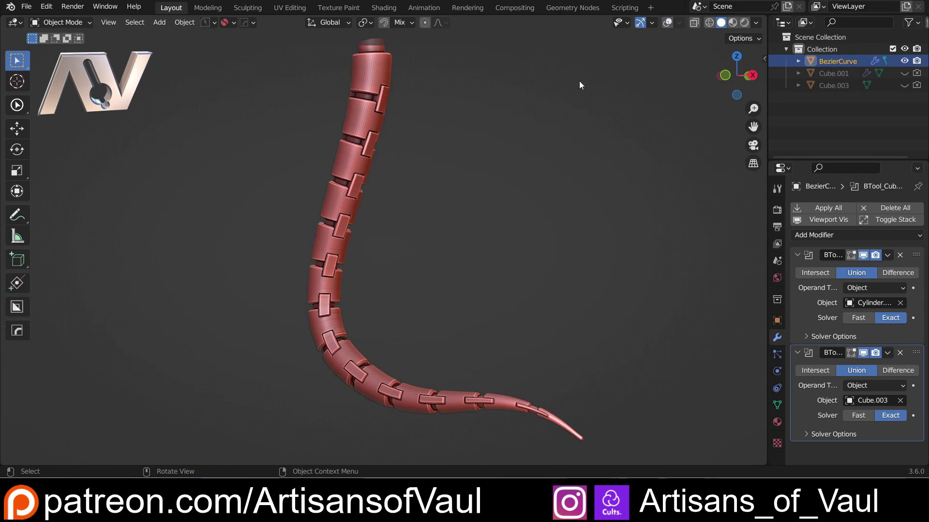
middle_drag(579, 81, 410, 159)
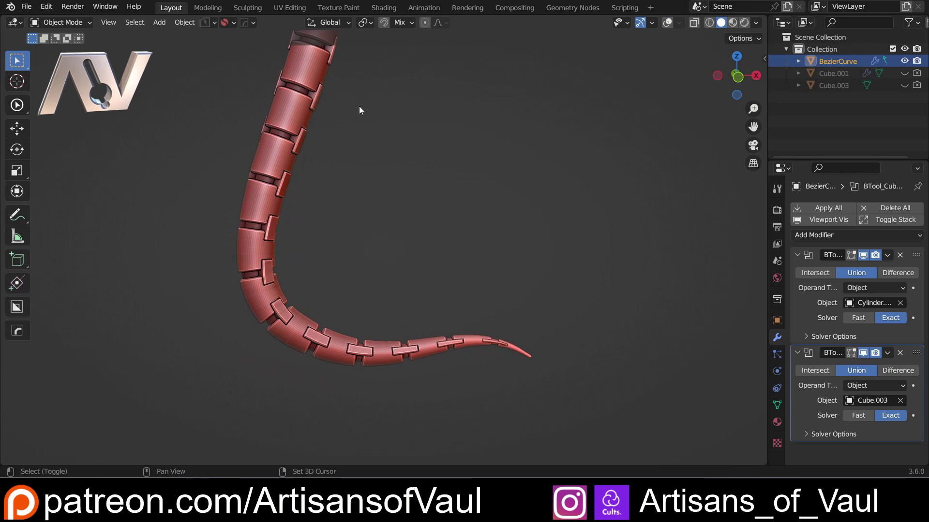
middle_drag(359, 105, 361, 167)
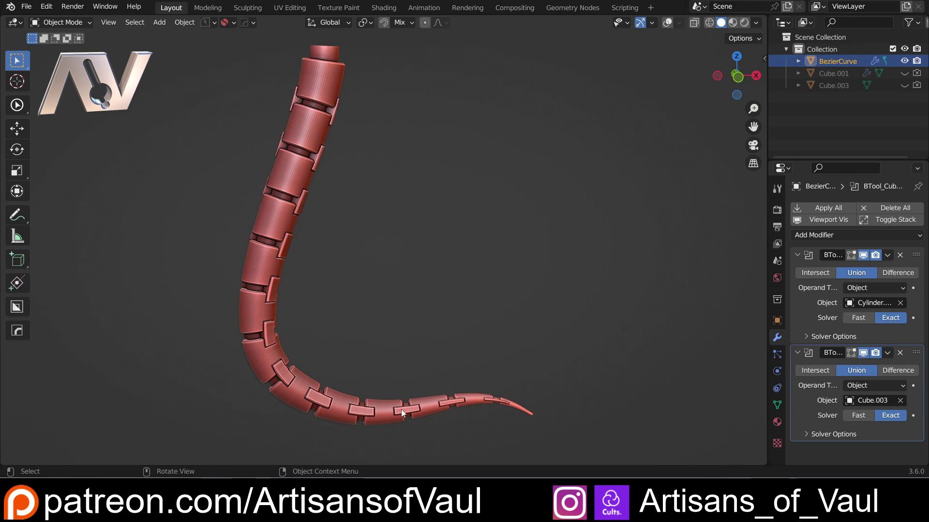
shift+middle_drag(448, 387, 403, 295)
scroll(404, 294, up, 4)
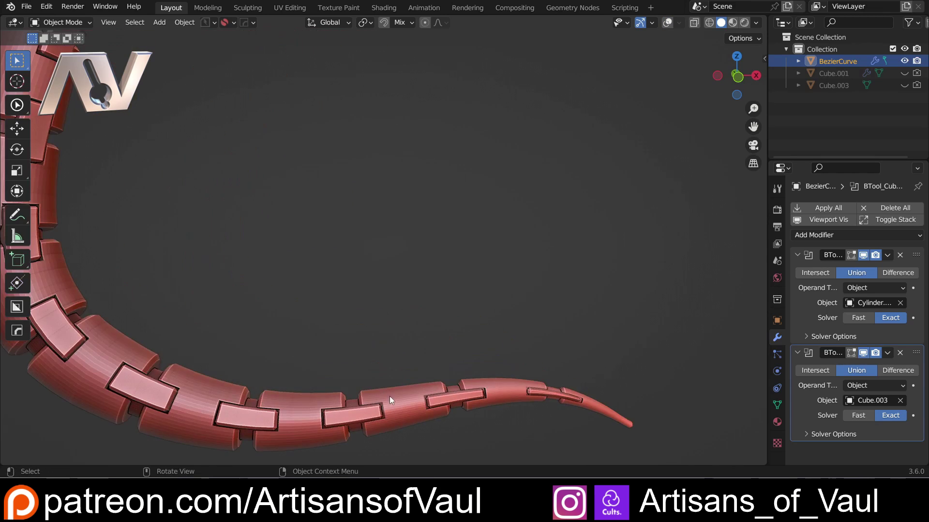
scroll(510, 379, down, 3)
middle_drag(481, 375, 446, 303)
scroll(446, 303, up, 1)
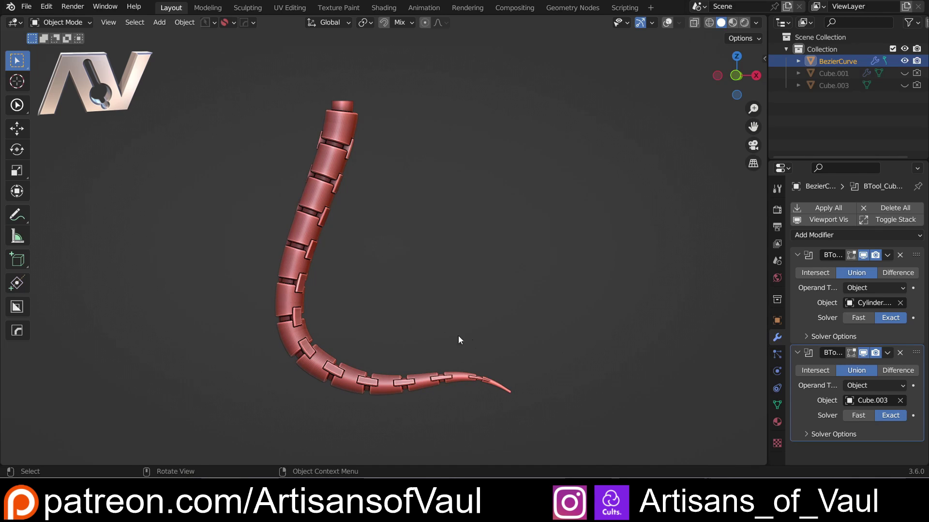
scroll(476, 333, up, 2)
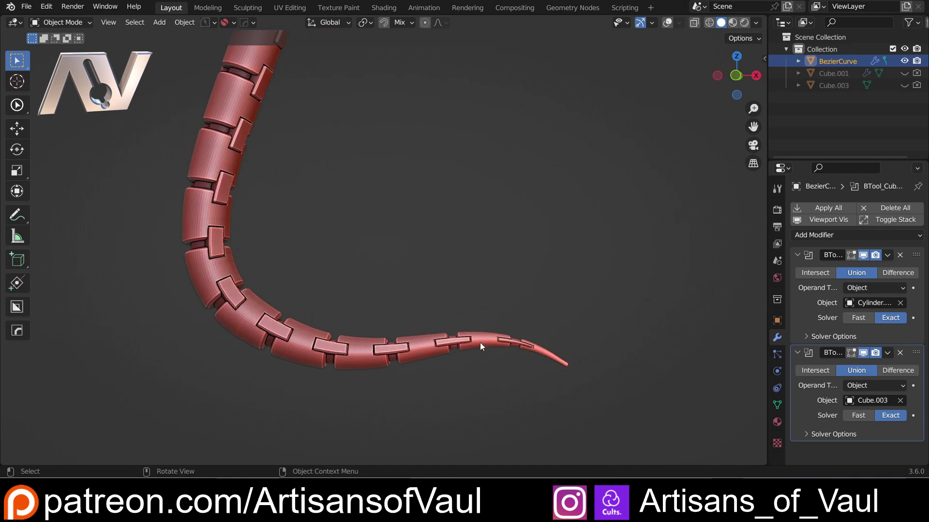
middle_drag(331, 267, 289, 198)
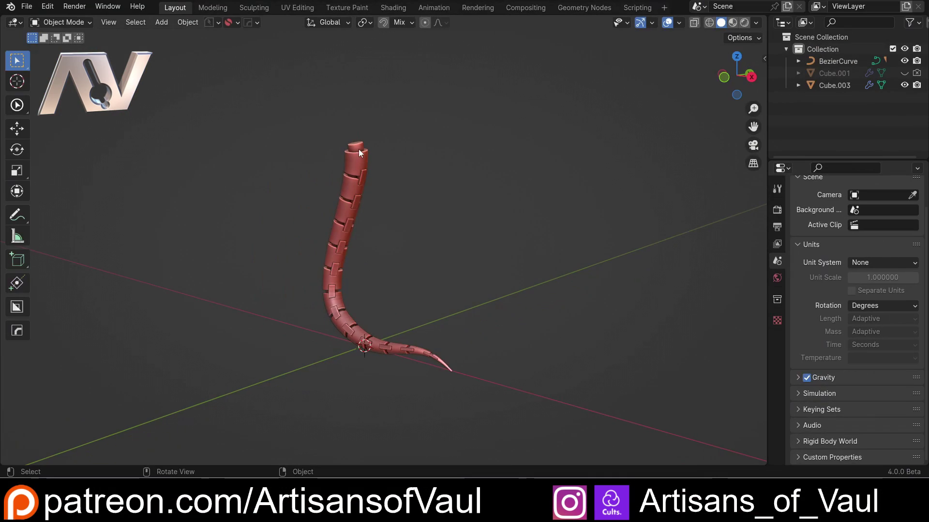
- Duplicate the tentacle's Bezier curve and move the copy about -5.64 along the Y axis
middle_drag(360, 149, 373, 135)
click(375, 141)
middle_drag(391, 183, 423, 220)
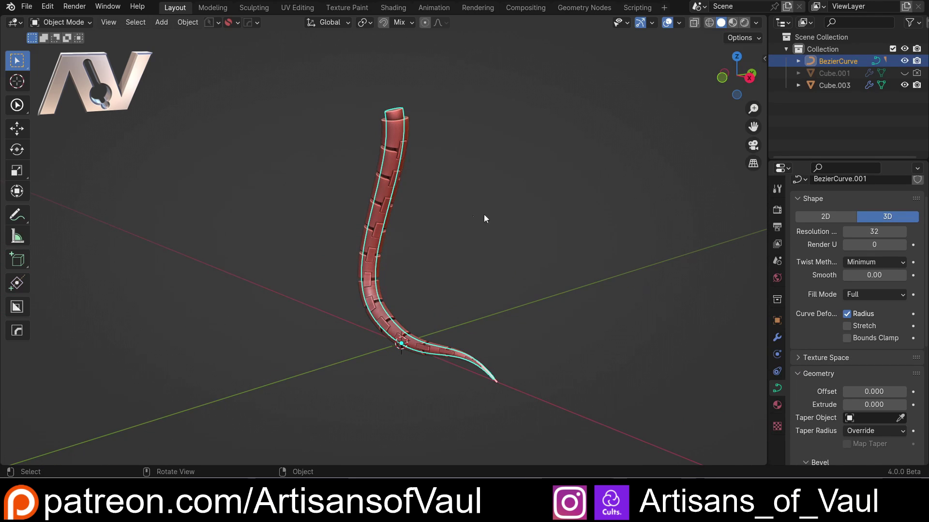
middle_drag(472, 205, 442, 203)
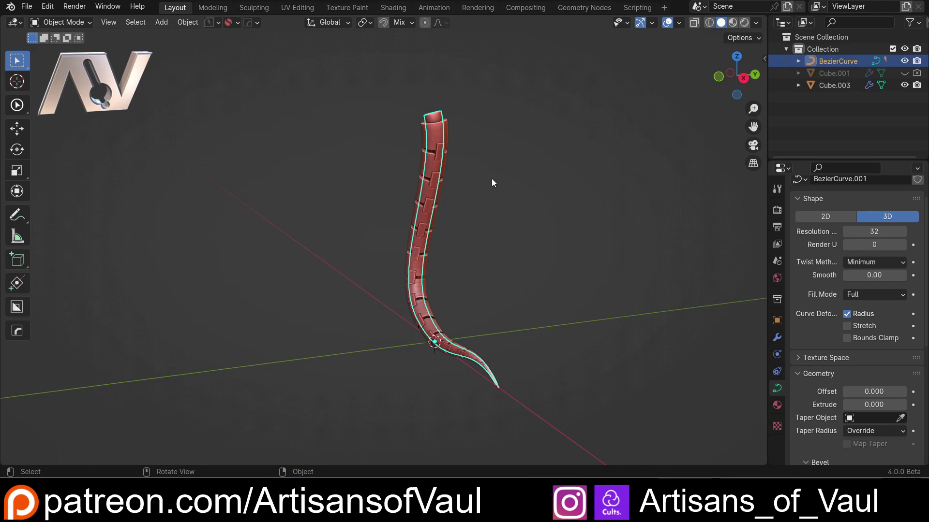
key(shift+d)
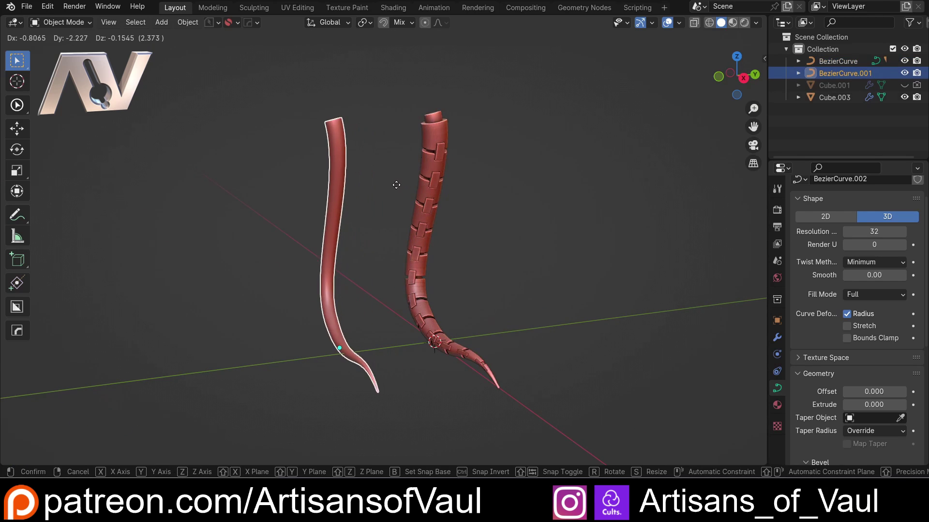
click(251, 194)
middle_drag(253, 190, 364, 165)
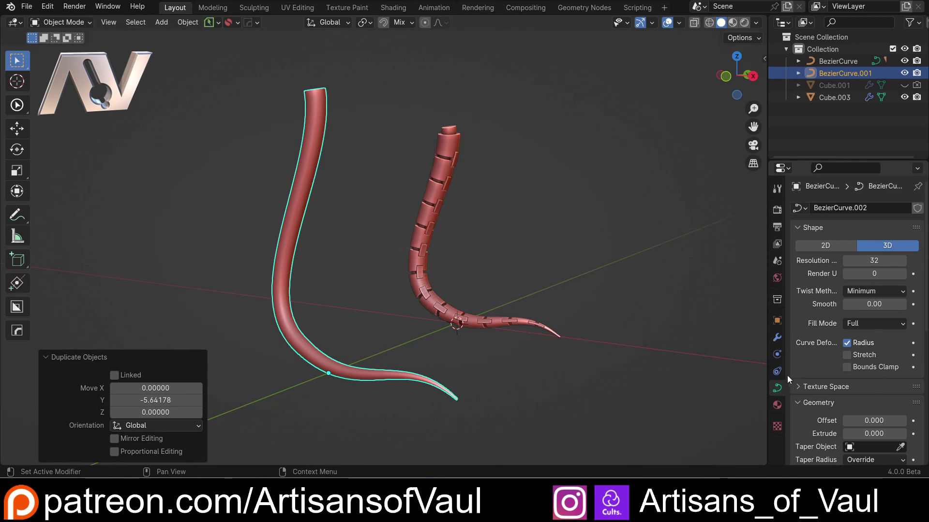
- Set the duplicated curve's bevel depth to 0 to reduce it to a bare curve
scroll(817, 369, down, 6)
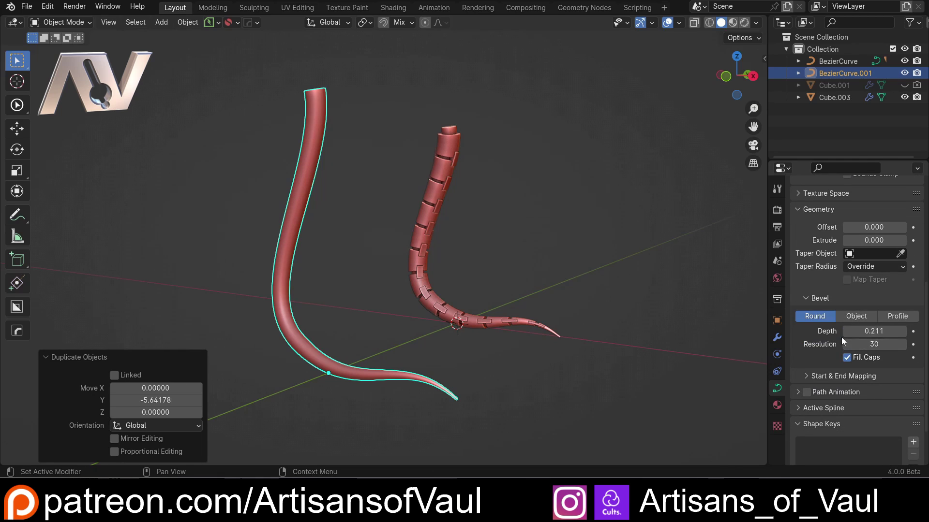
click(868, 332)
text(0)
key(Return)
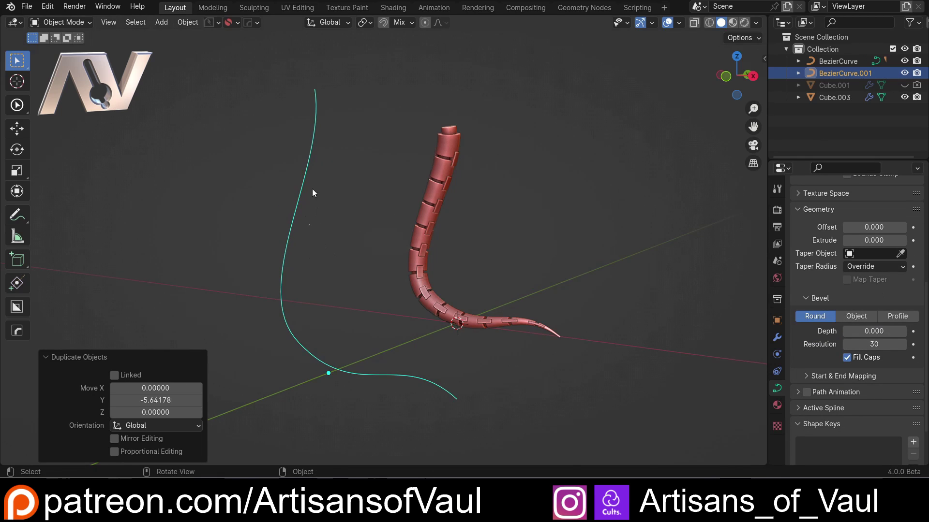
shift+middle_drag(245, 314, 253, 321)
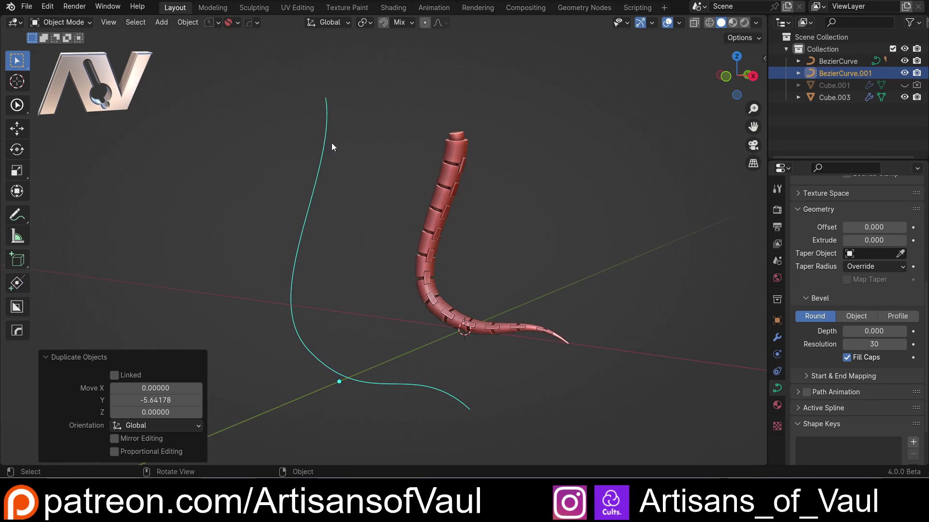
middle_drag(391, 361, 508, 357)
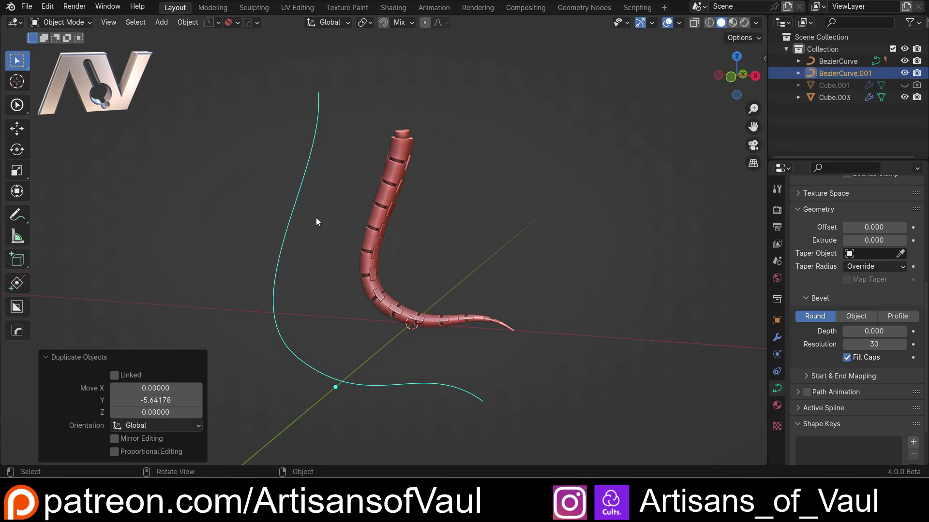
- Display the duplicated curve's normals in Edit Mode at a length of about 0.29, finishing in Object Mode
click(301, 178)
shift+middle_drag(301, 179, 310, 173)
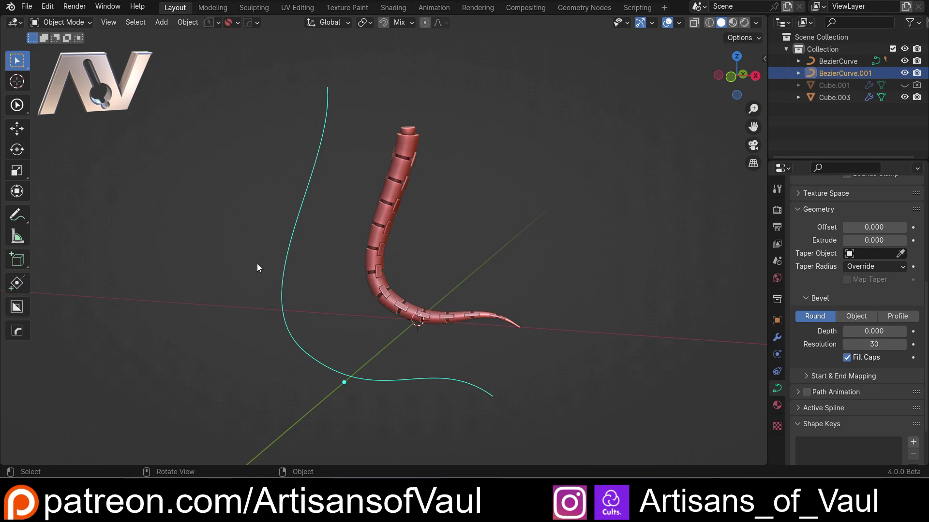
key(Tab)
click(182, 253)
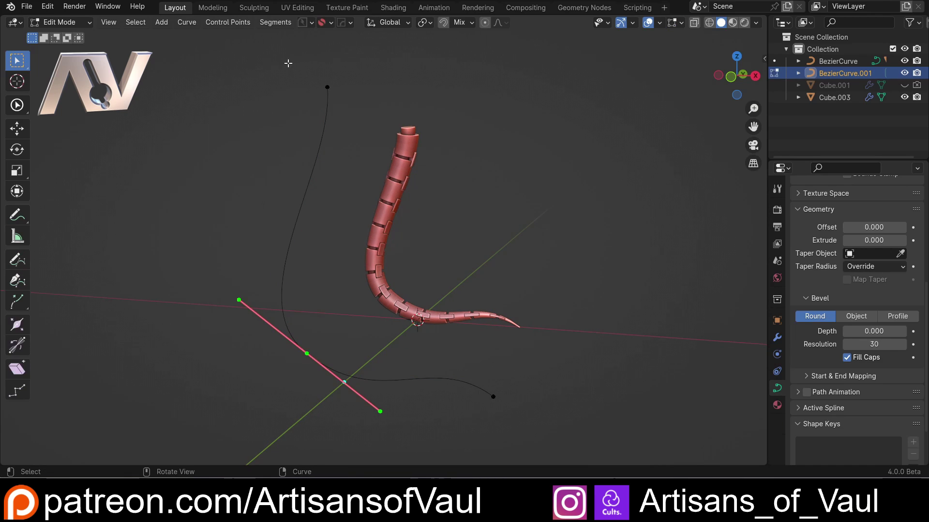
middle_drag(252, 192, 253, 220)
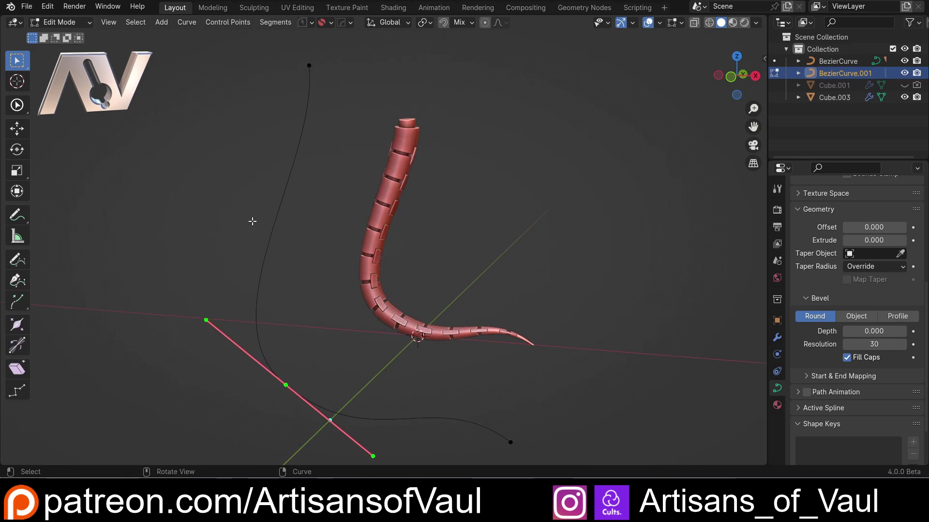
click(681, 22)
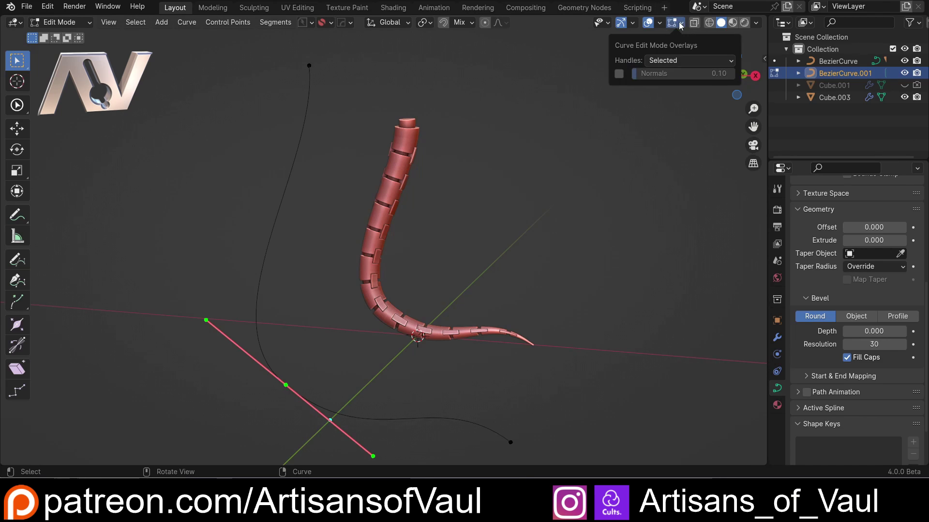
click(619, 74)
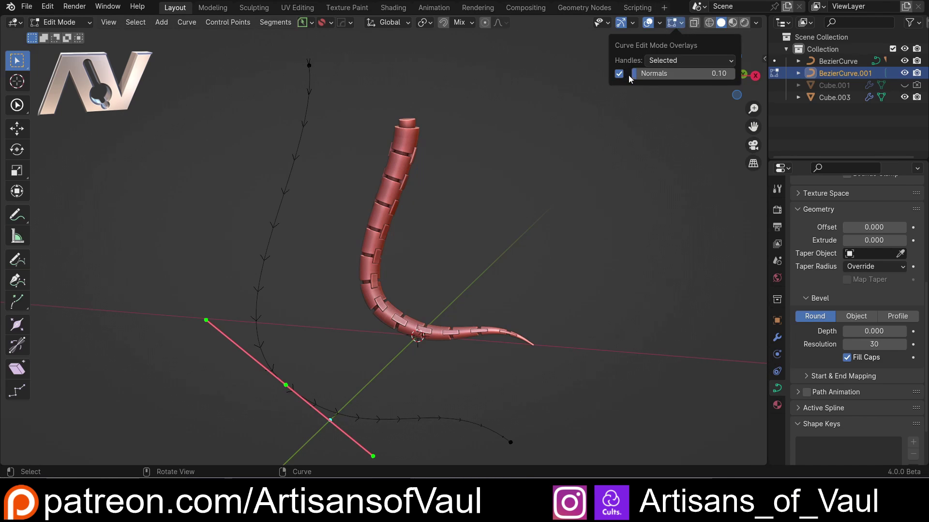
drag(635, 73, 658, 73)
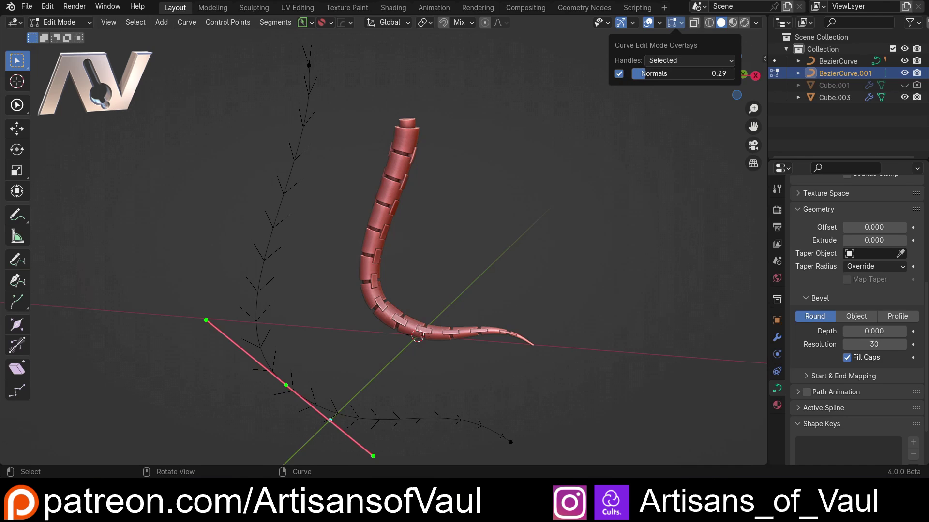
shift+middle_drag(328, 156, 351, 69)
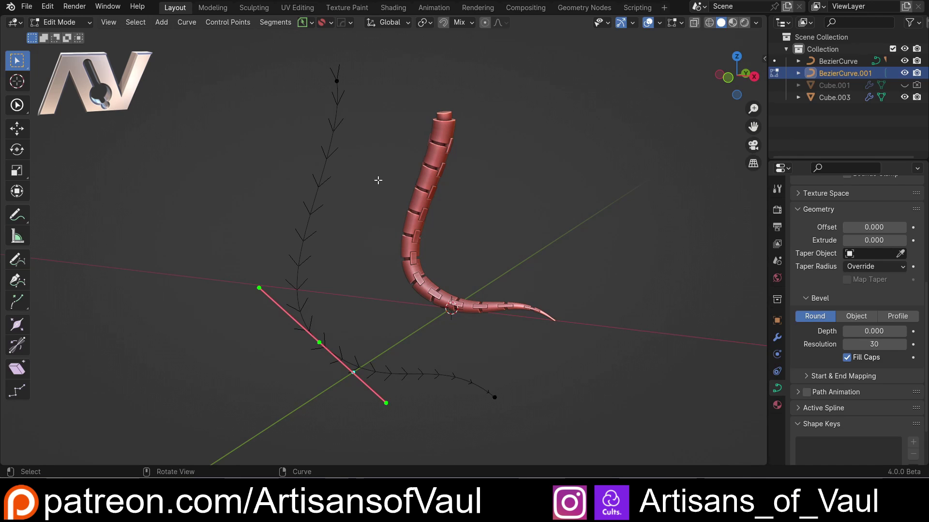
key(ctrl+Tab)
click(376, 99)
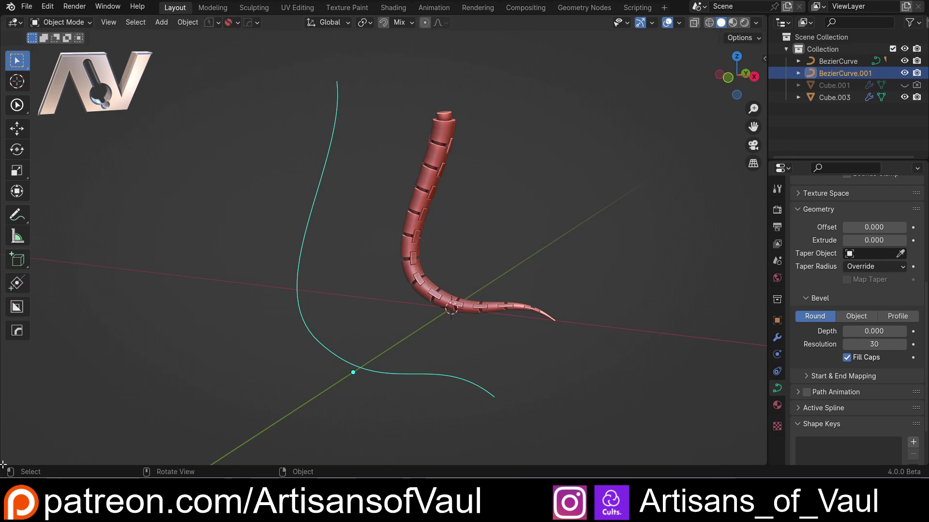
- Split the viewport horizontally, make the lower area a Geometry Node Editor, and create a new node tree on the duplicated curve
drag(2, 465, 21, 230)
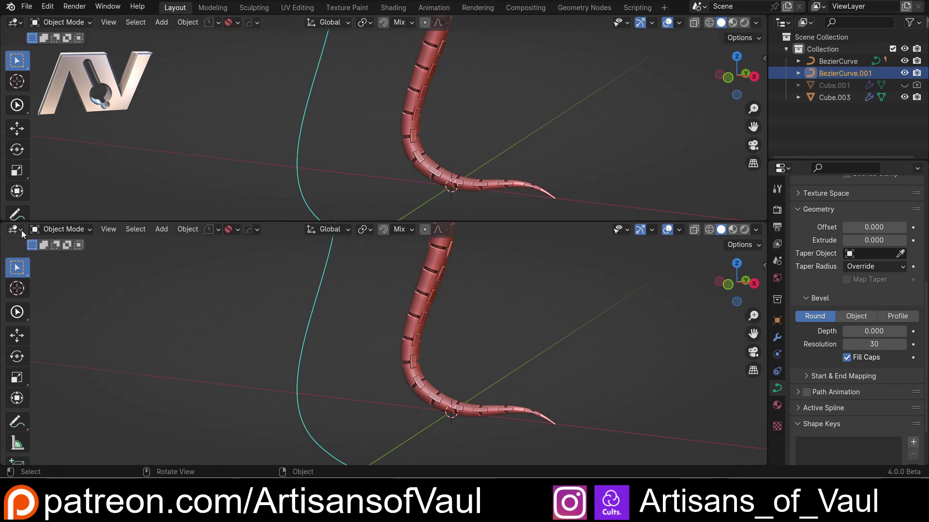
click(21, 230)
click(71, 323)
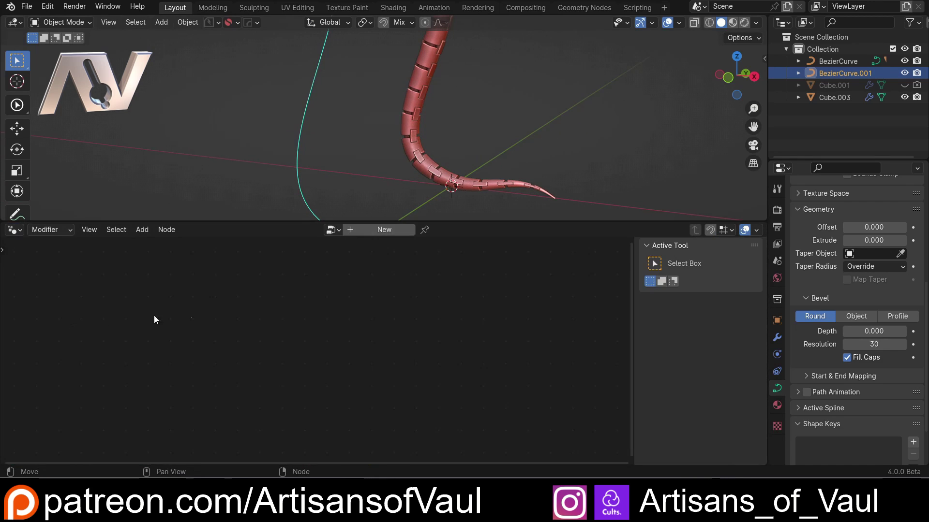
drag(273, 222, 339, 261)
click(358, 267)
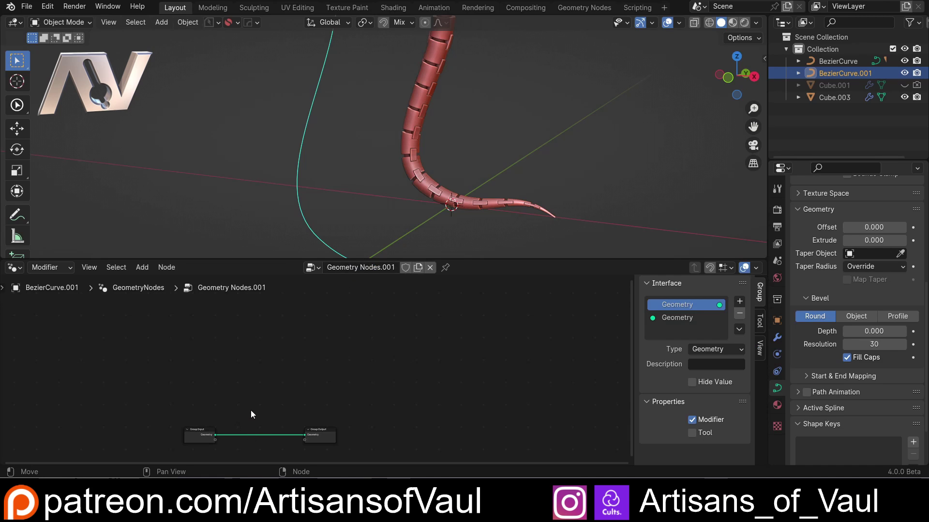
key(Home)
- Add a mesh cylinder with 64 vertices to the scene
middle_drag(262, 198, 342, 173)
key(shift+a)
mouse_move(364, 164)
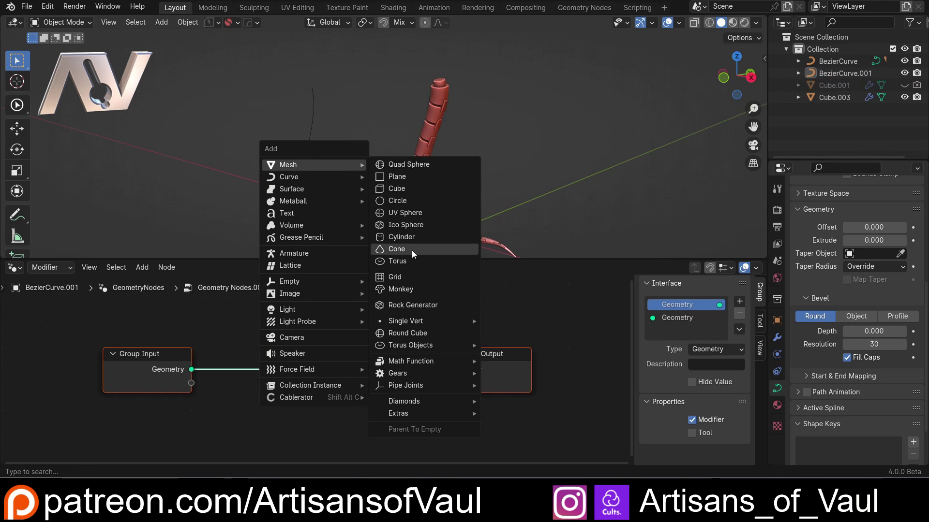
click(412, 237)
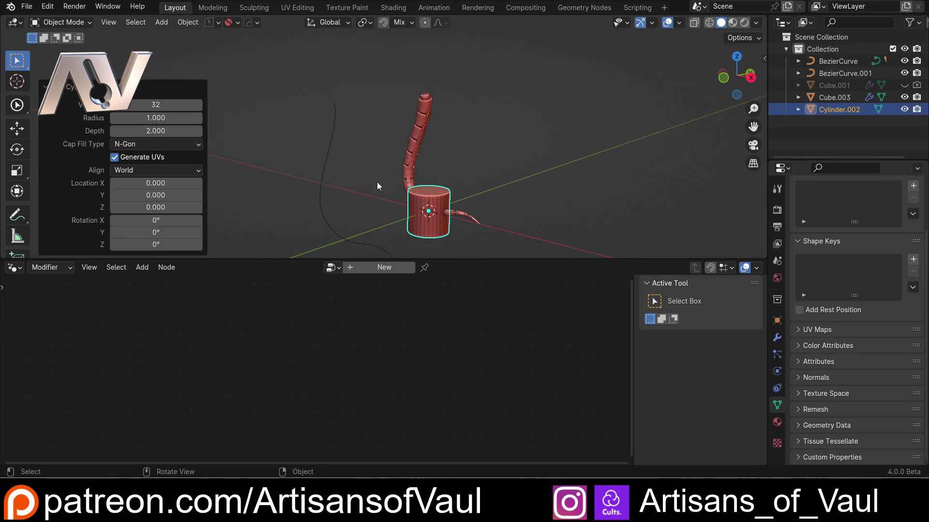
click(178, 105)
text(64)
key(Return)
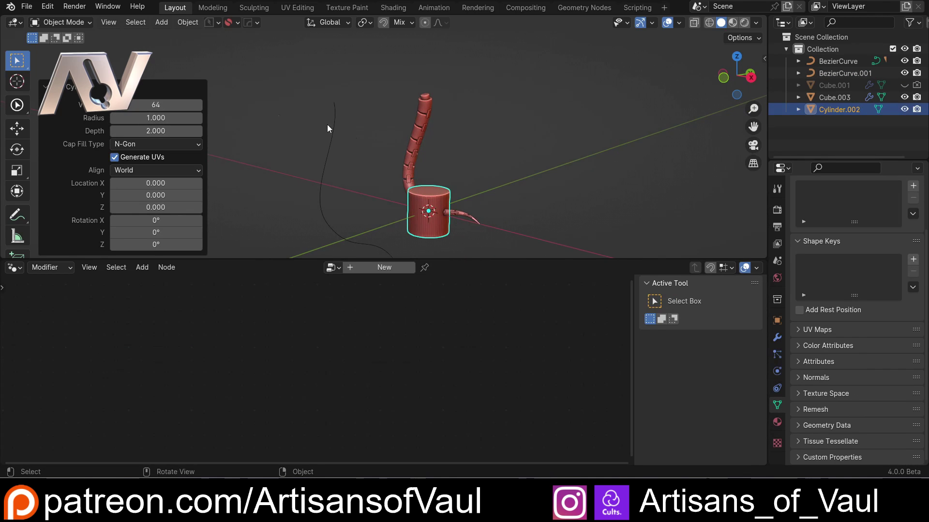
- In the side view along X, move the cylinder about -1.1 in Y and 4.47 in Z, beside the tentacle's upper end
scroll(334, 136, up, 3)
middle_drag(421, 183, 390, 170)
click(745, 77)
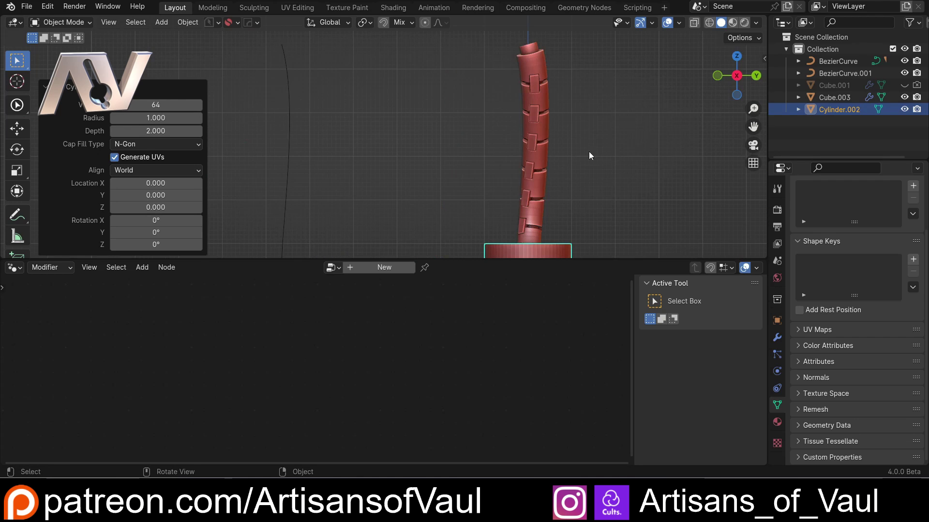
key(g)
click(567, 41)
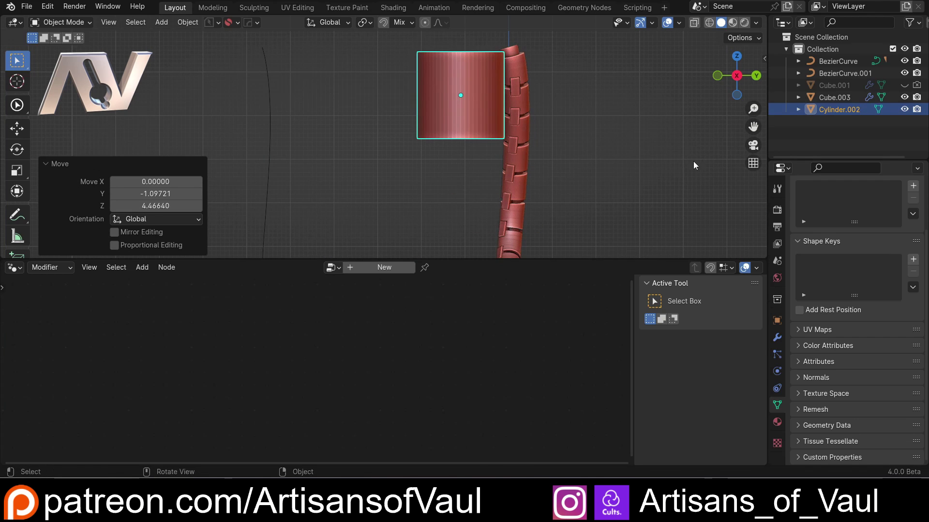
- Scale the cylinder by about 0.329, shift it about 0.45 in Y and 0.59 in Z, and scale it again by 0.839
key(s)
click(530, 126)
key(g)
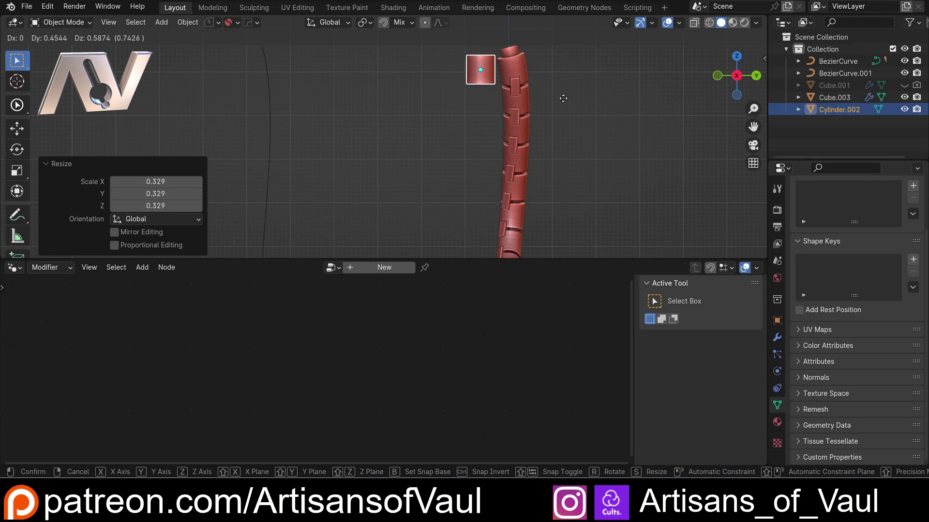
click(563, 97)
key(s)
click(561, 97)
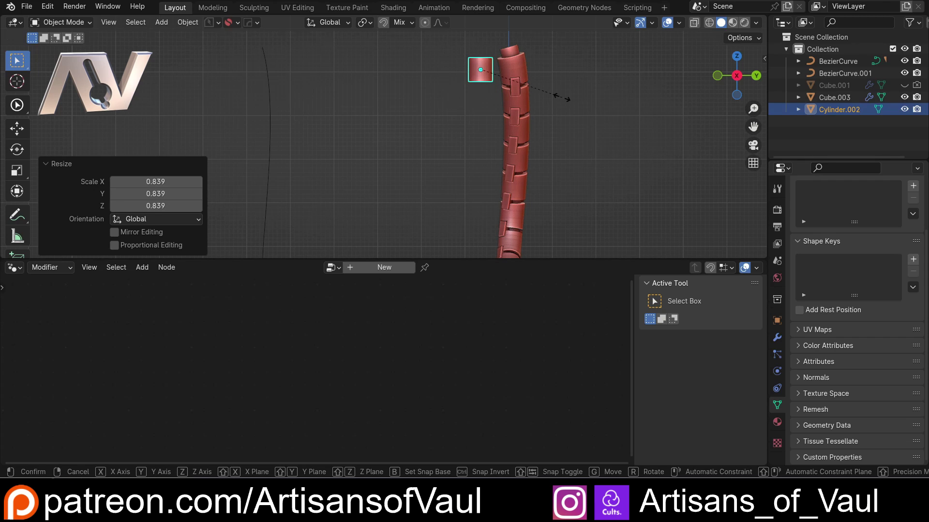
- Scale the cylinder by 1.205 along Z only and apply its scale
key(s)
key(z)
click(579, 109)
key(ctrl+a)
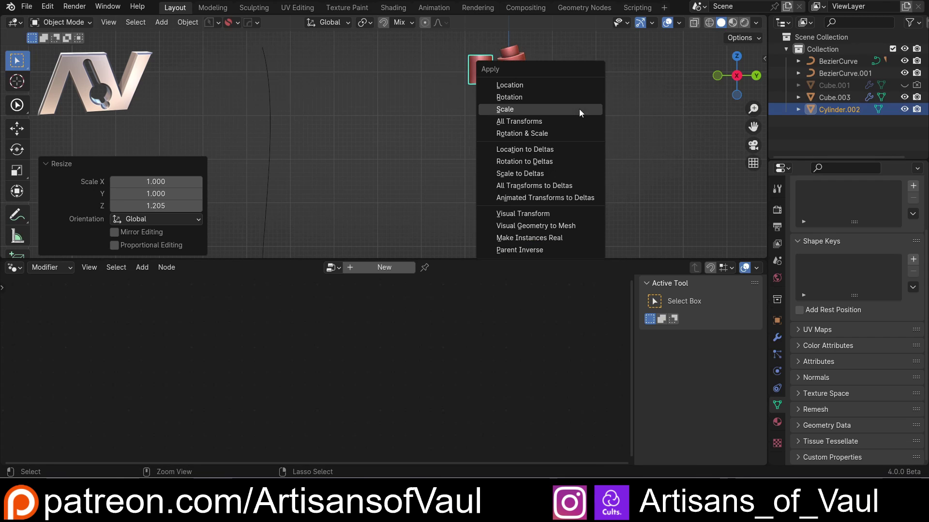
click(539, 108)
- Move the cylinder about -2.39 in Y and -0.09 in Z, into the gap between the curve and the tentacle
key(g)
click(456, 127)
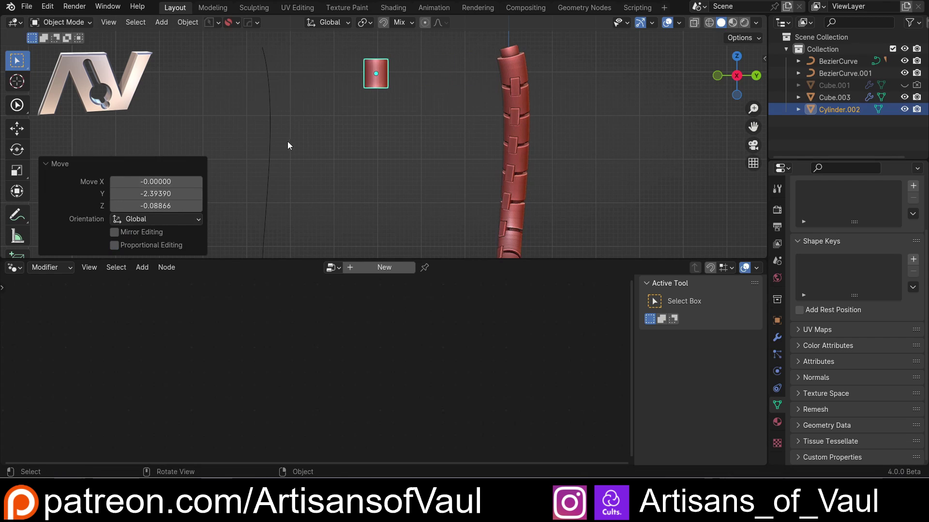
scroll(289, 141, down, 2)
middle_drag(310, 143, 385, 154)
- Pin the duplicated curve's node tree in the node editor, test it by selecting the cylinder, and reselect the curve
click(337, 128)
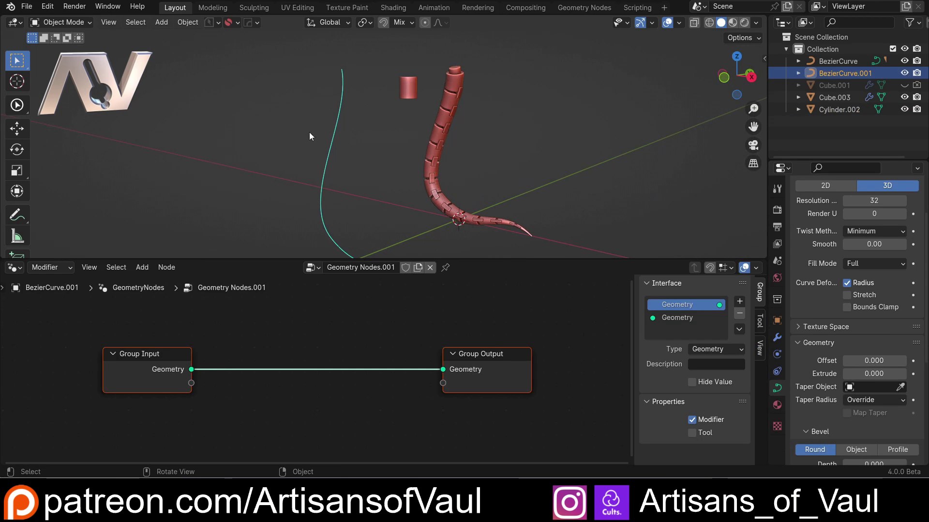
middle_drag(349, 236, 345, 181)
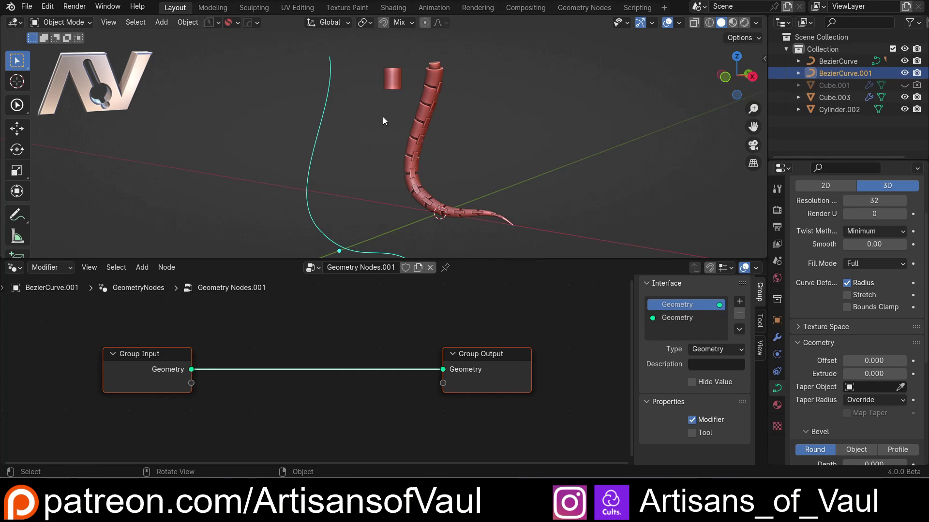
click(445, 268)
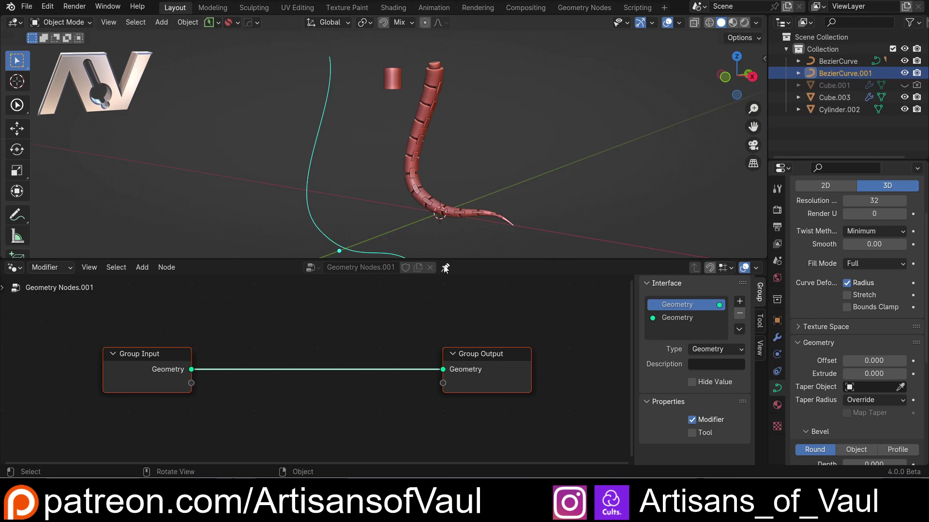
click(390, 88)
click(327, 99)
- Spread the Group Input and Group Output nodes apart and insert an Instance on Points node on the link between them
drag(171, 355, 152, 332)
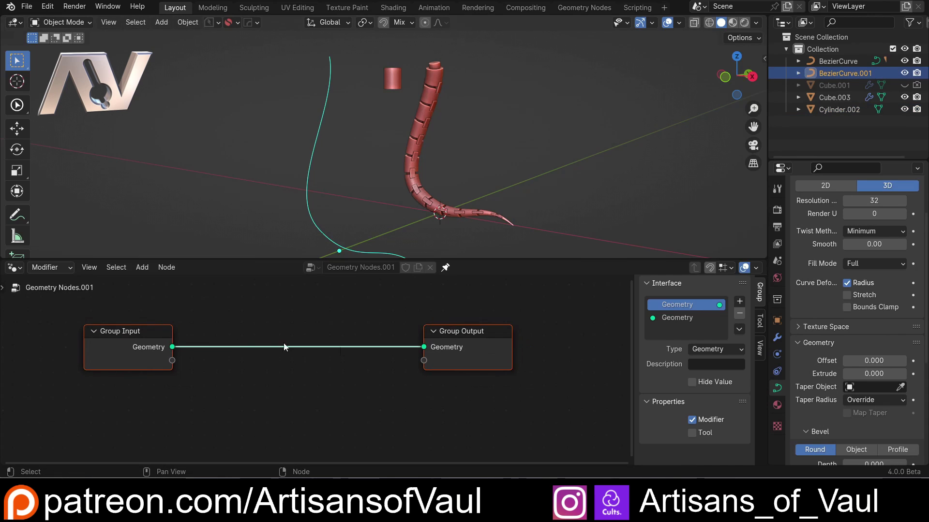
click(358, 355)
drag(455, 350, 545, 347)
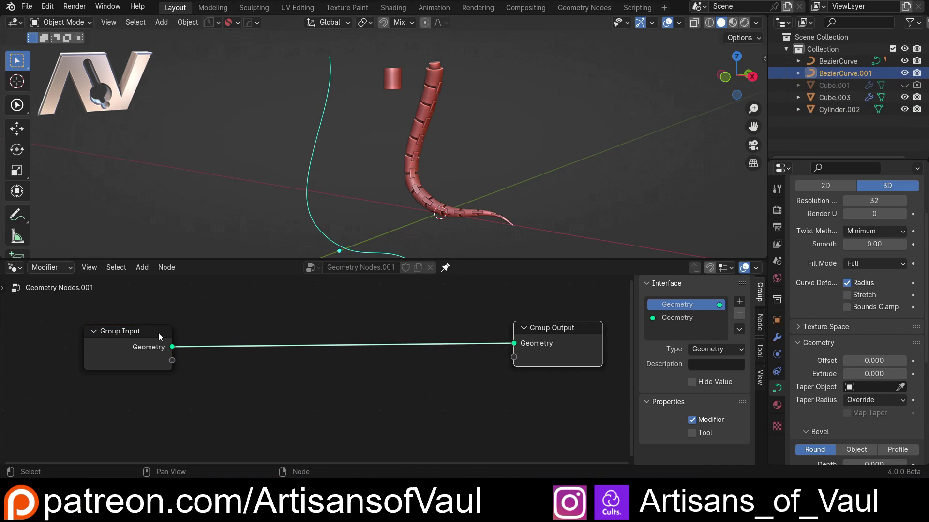
drag(158, 333, 146, 323)
key(shift+a)
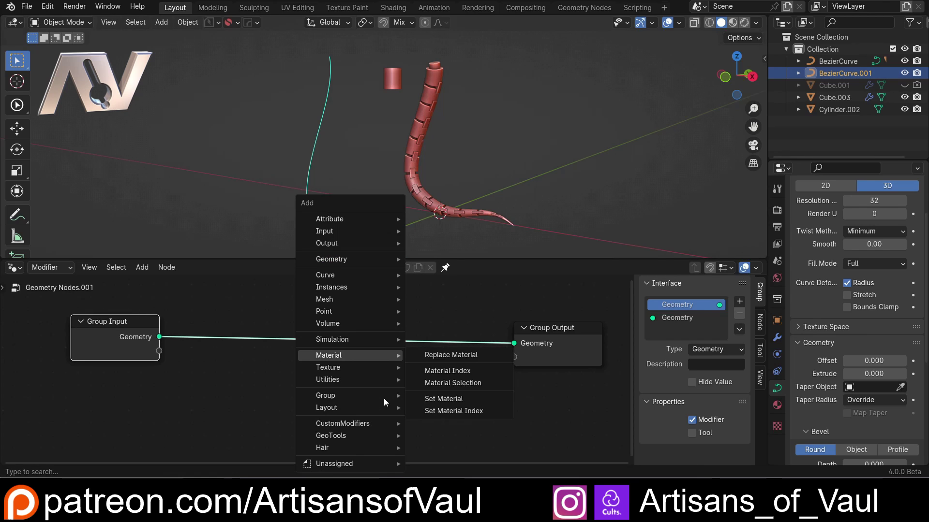
text(inst)
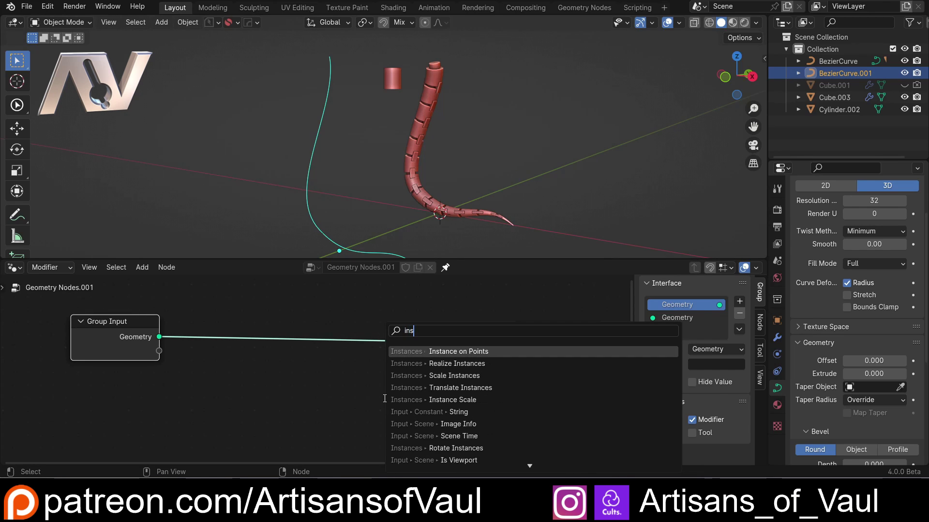
click(440, 354)
click(374, 328)
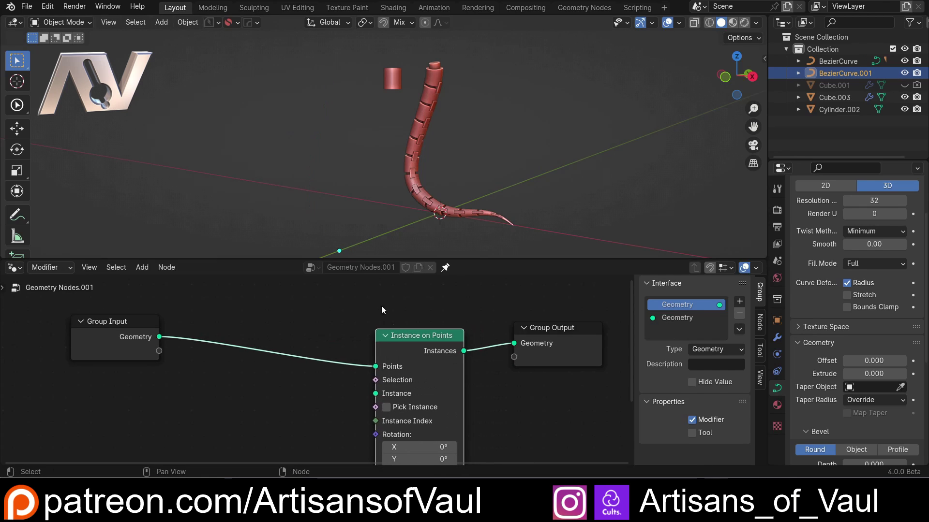
- Rearrange the nodes and bring in the cylinder as an Object Info node, connecting its Geometry to the Instance input of Instance on Points
drag(402, 336, 415, 300)
drag(145, 322, 147, 309)
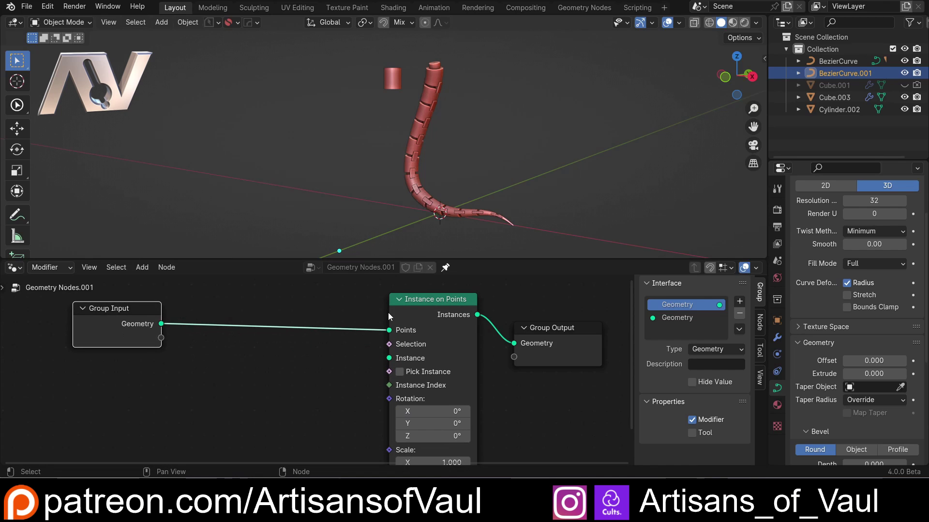
drag(556, 324, 563, 307)
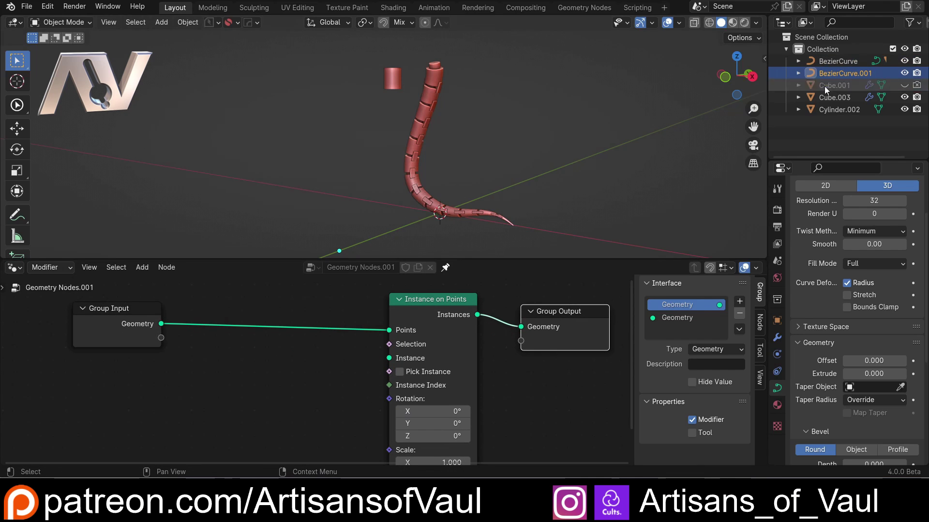
drag(834, 112, 254, 372)
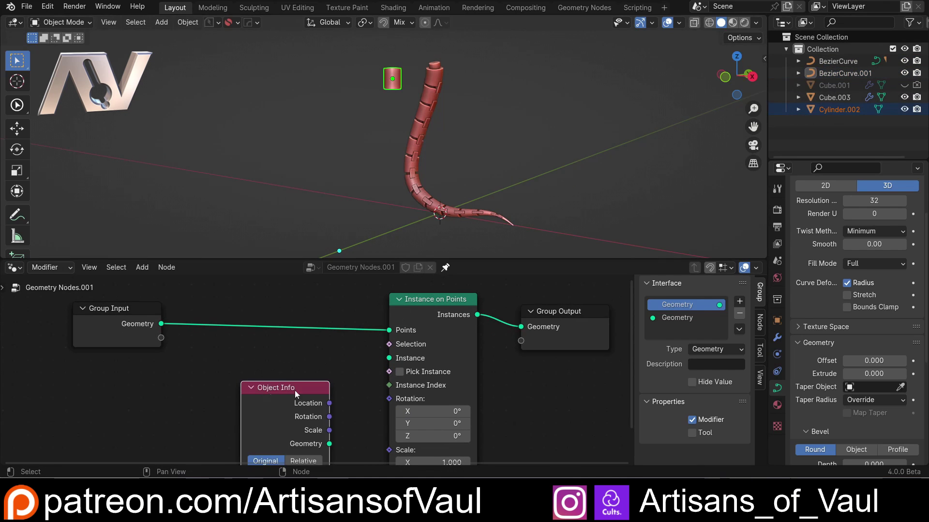
drag(328, 445, 389, 359)
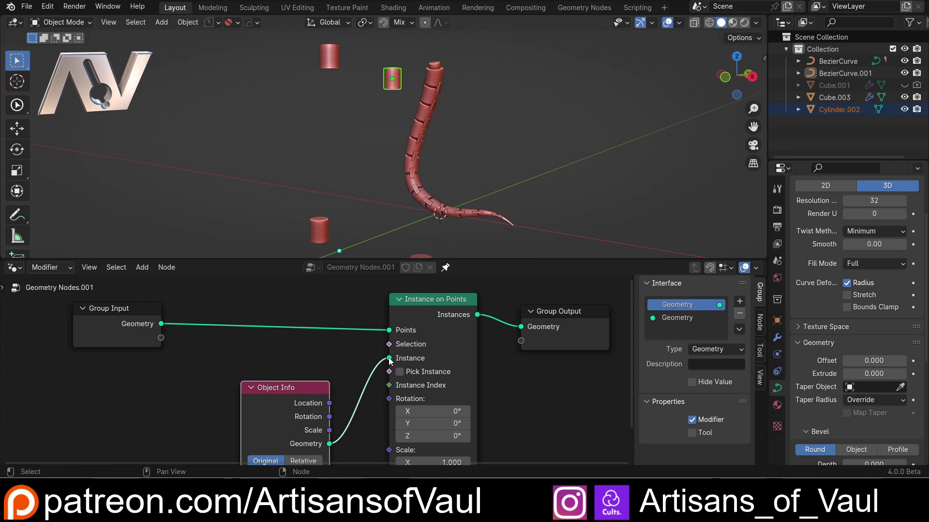
- Insert a Join Geometry node after Instance on Points and also connect the Group Input geometry to it
drag(445, 302, 446, 362)
key(shift+a)
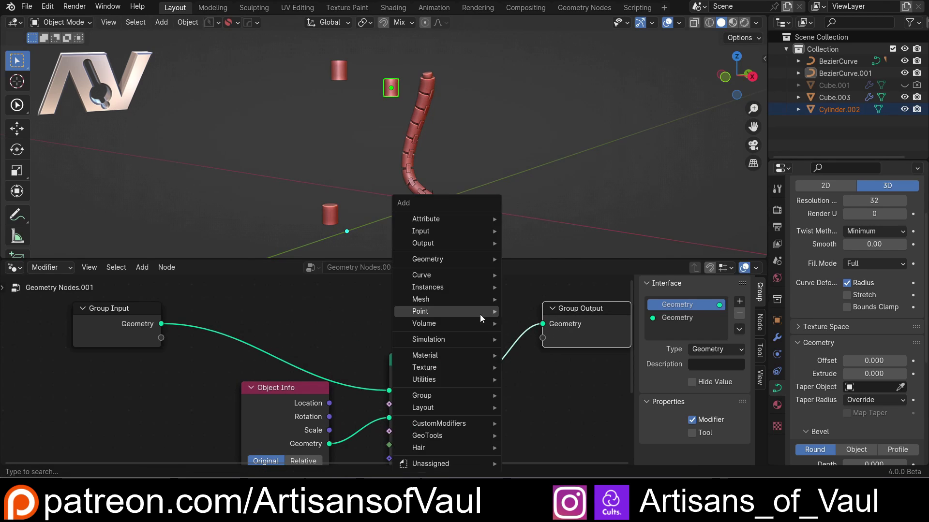
mouse_move(480, 314)
text(join)
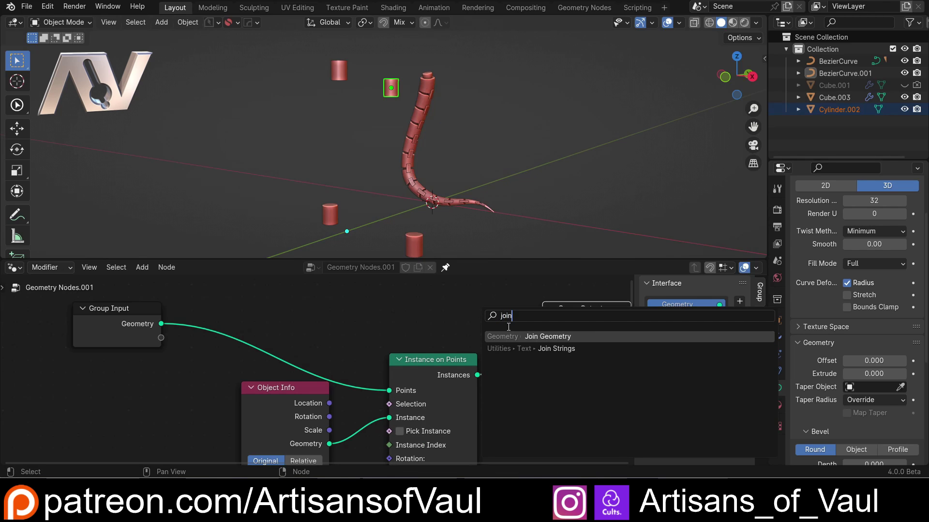
key(Return)
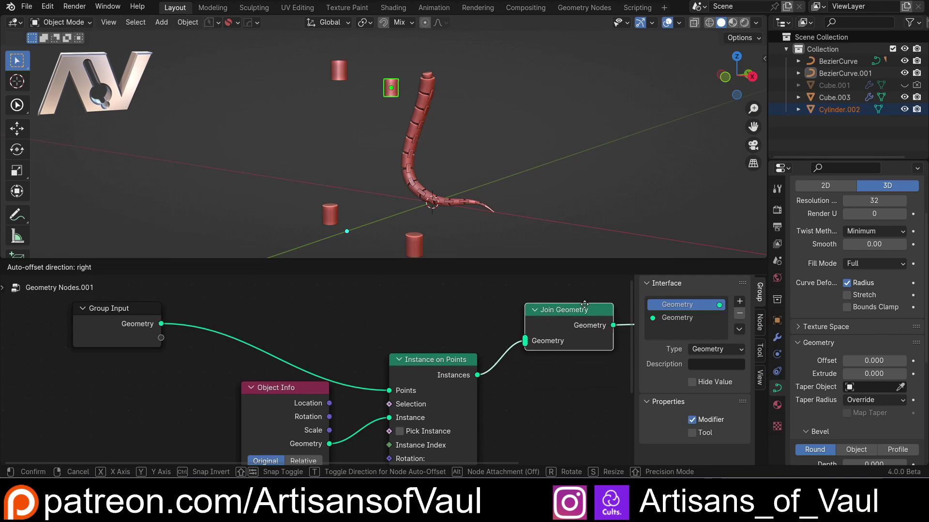
click(583, 297)
drag(162, 323, 524, 333)
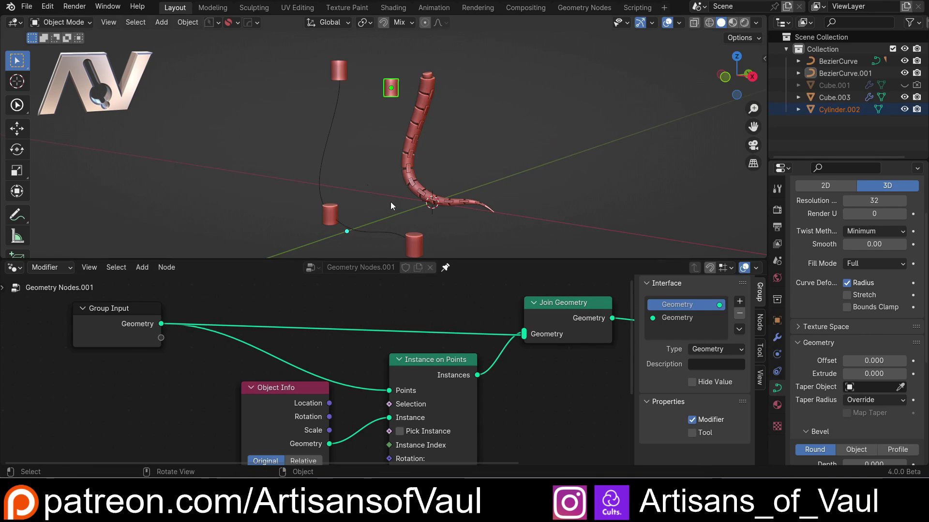
middle_drag(390, 202, 404, 183)
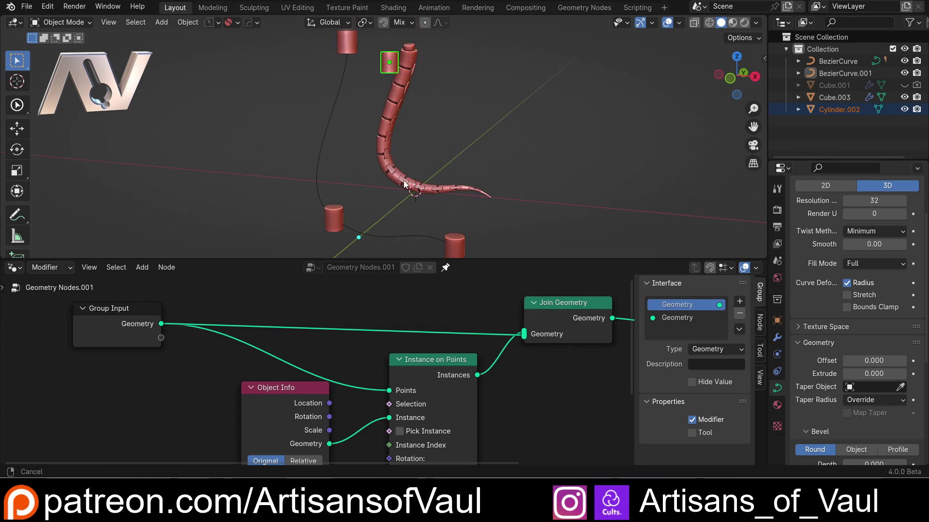
drag(144, 316, 103, 308)
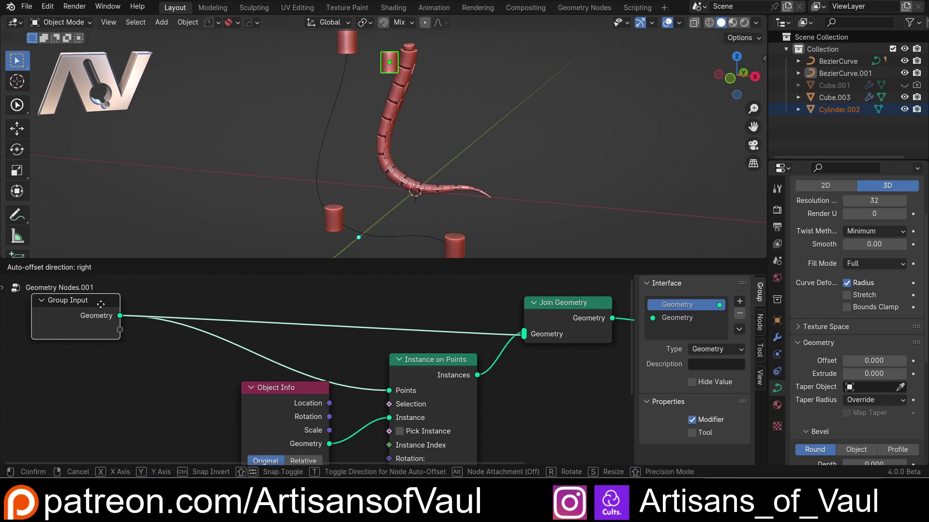
- Inspect the duplicated curve's control points in Edit Mode and return to Object Mode
scroll(333, 142, down, 2)
click(345, 125)
key(ctrl+Tab)
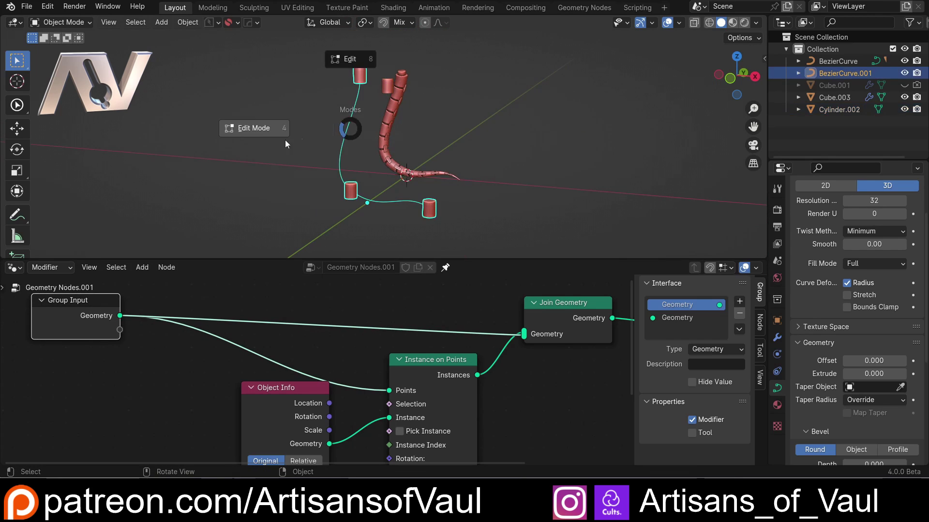
click(285, 140)
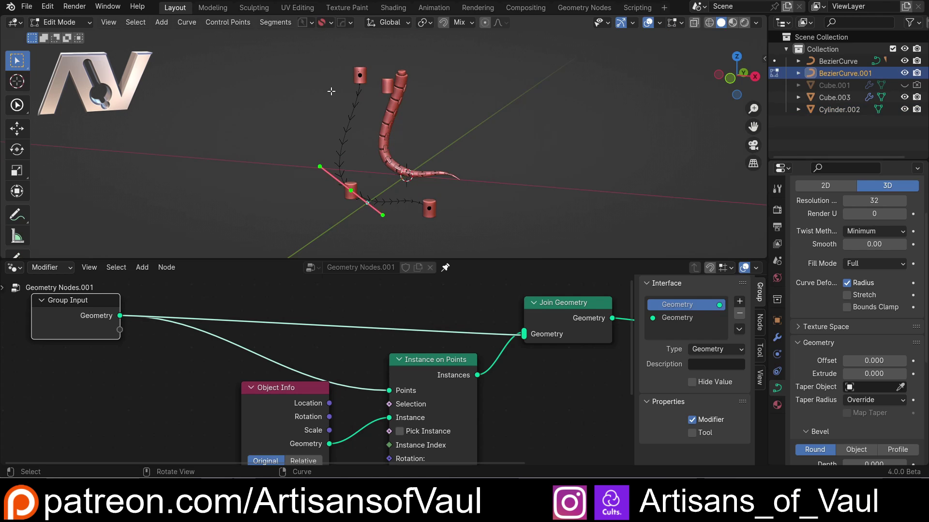
key(ctrl+Tab)
click(460, 112)
- Move the Object Info node out of the way and insert a Resample Curve node between Group Input and Instance on Points
drag(287, 389, 227, 425)
key(shift+a)
mouse_move(237, 378)
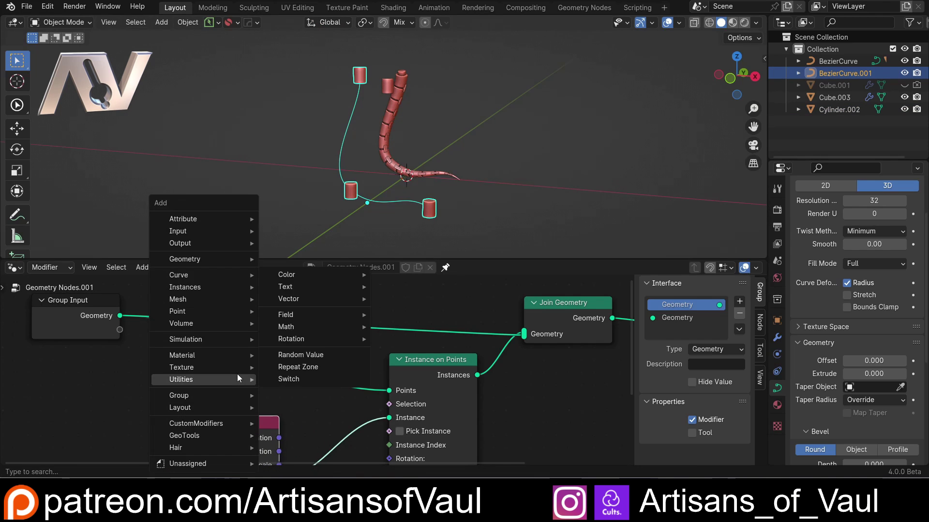
text(resa)
key(Return)
click(229, 342)
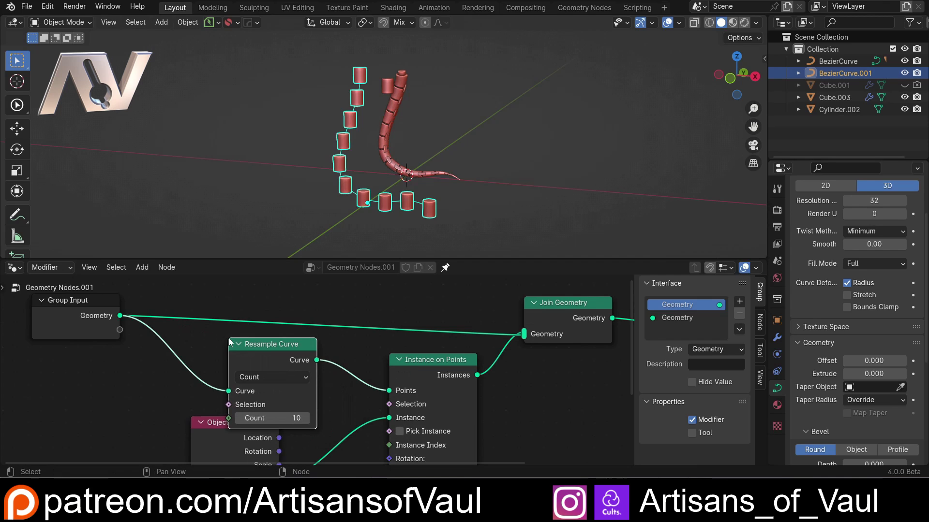
- Set the Resample Curve count to 12 and reposition the Resample Curve and Group Input nodes
drag(266, 415, 272, 416)
drag(258, 347, 164, 327)
mouse_move(86, 304)
mouse_down()
mouse_move(71, 304)
mouse_move(71, 294)
mouse_up()
middle_drag(403, 384, 355, 320)
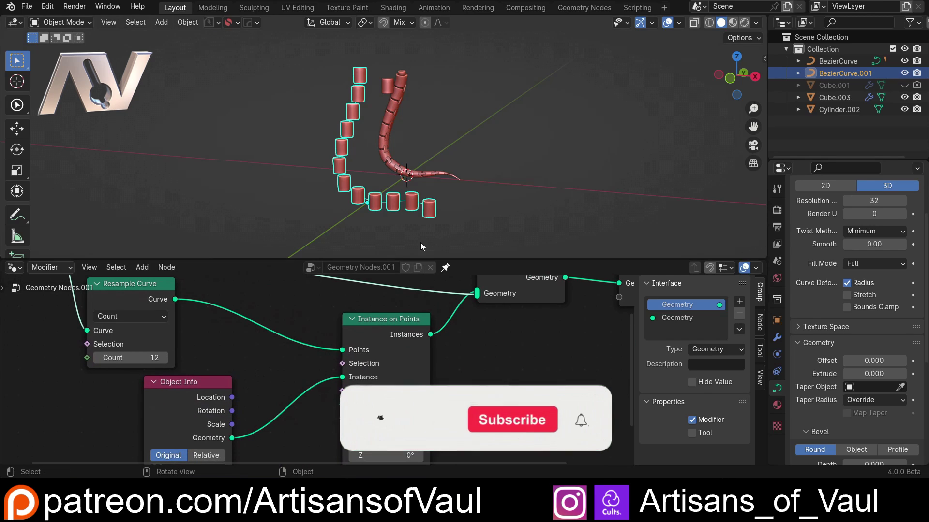
shift+middle_drag(370, 120, 341, 109)
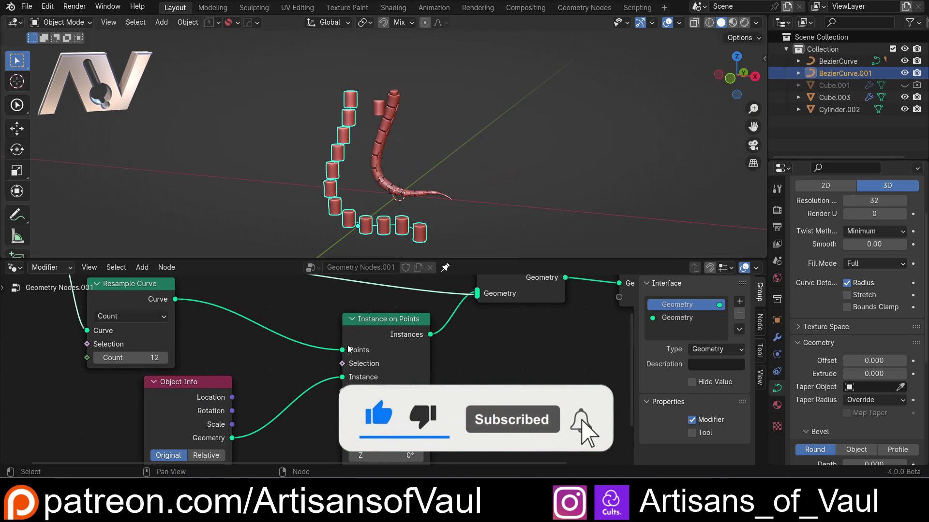
- Collapse the Object Info node and move it closer to Instance on Points
click(155, 383)
drag(193, 379, 242, 349)
shift+middle_drag(468, 401, 460, 357)
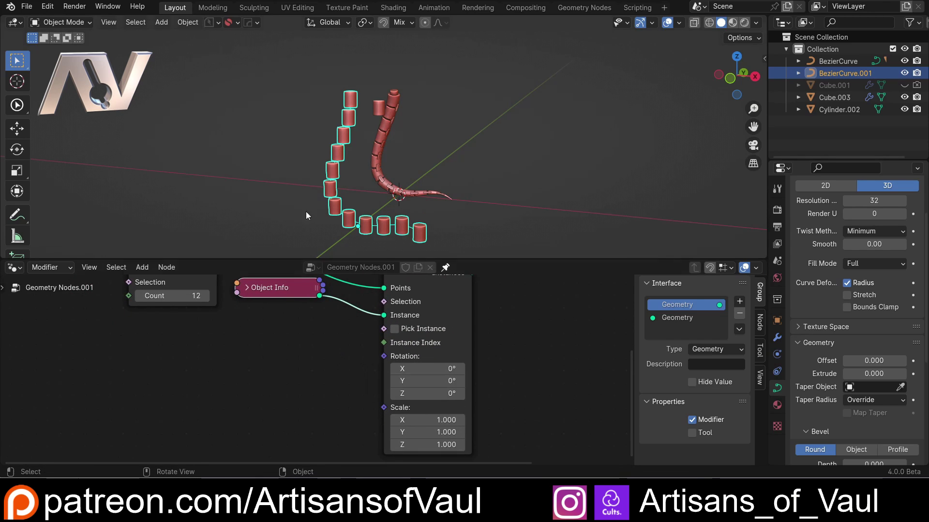
- Add a Curve Tangent node below the Resample Curve node
scroll(285, 323, up, 2)
middle_drag(386, 91, 355, 83)
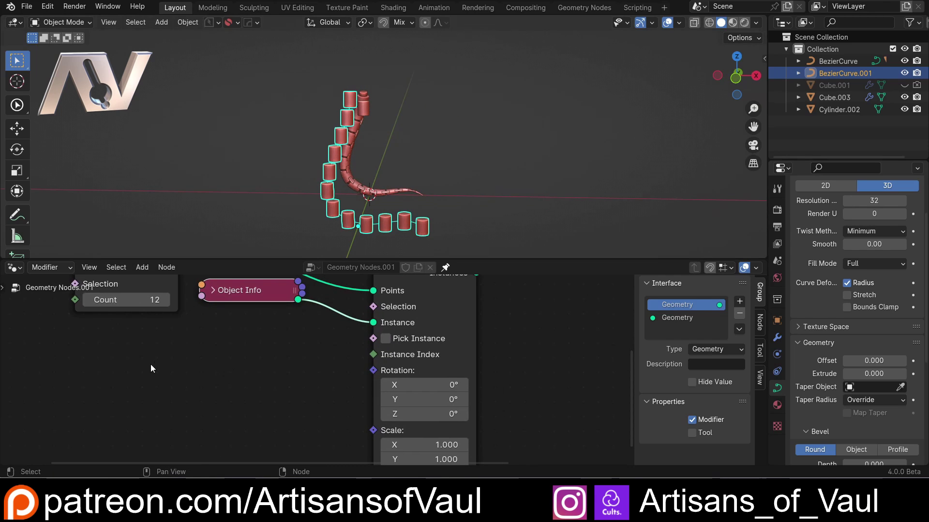
key(shift+a)
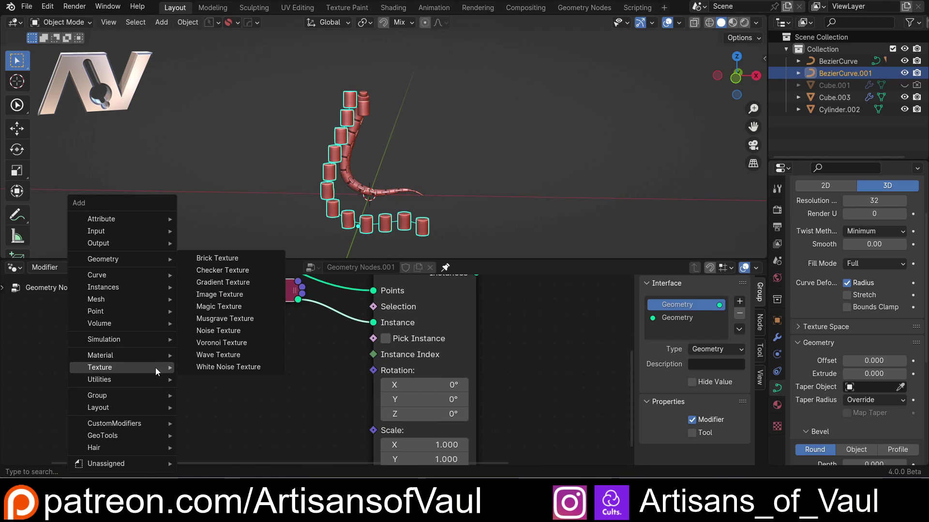
text(ta)
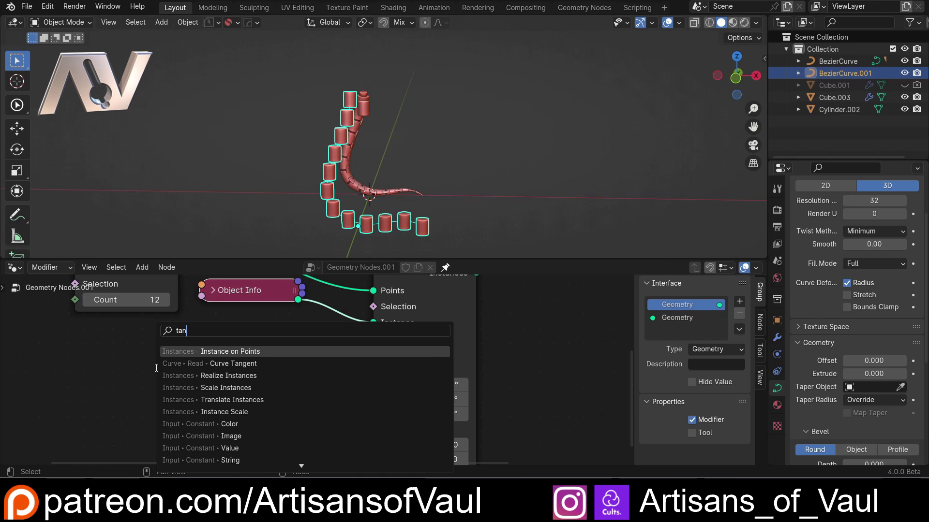
text(n)
click(194, 363)
click(171, 381)
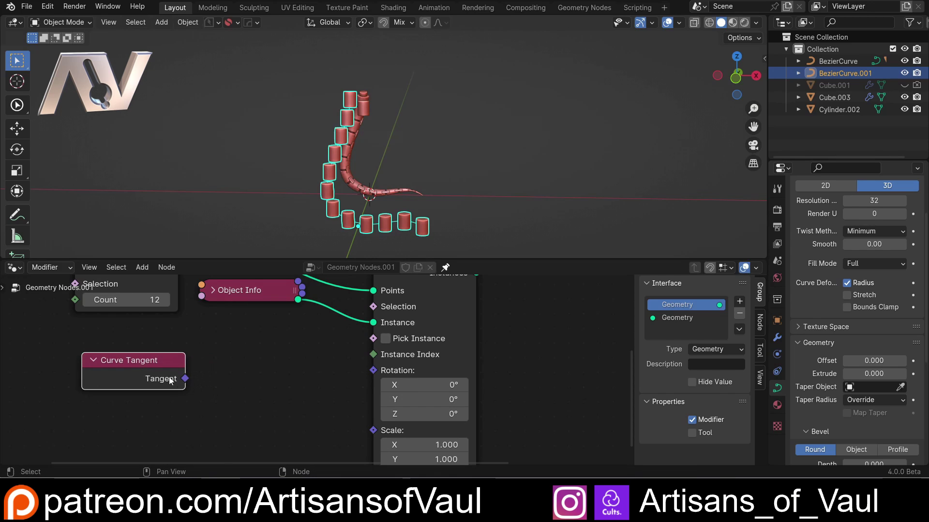
- Try driving the Instance on Points rotation directly with the Curve Tangent, and cut that link again
drag(185, 380, 373, 371)
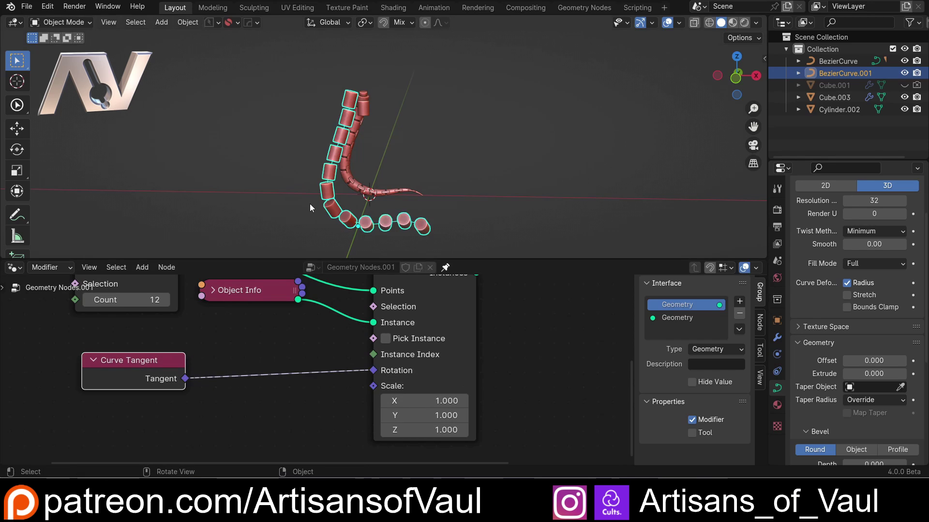
middle_drag(310, 204, 391, 153)
middle_drag(265, 342, 315, 334)
ctrl+right_drag(308, 348, 314, 377)
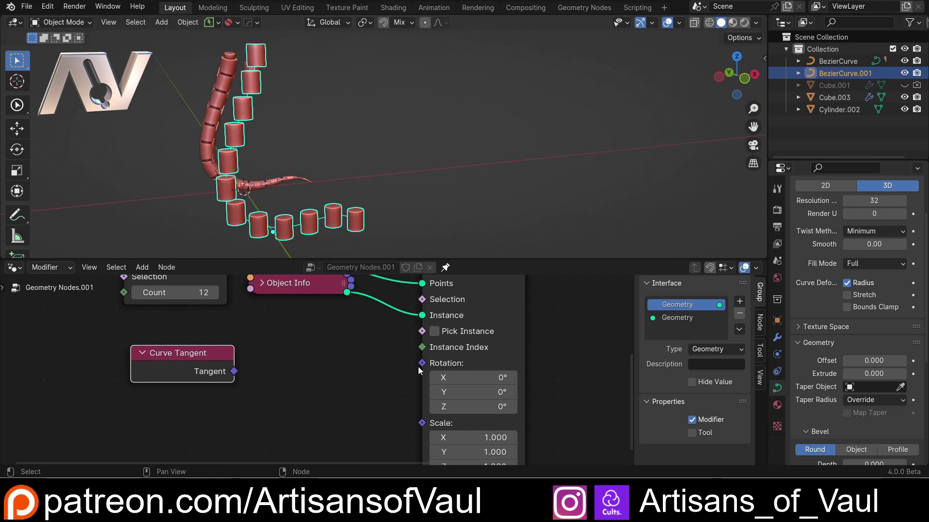
- Shift the Curve Tangent node aside and add an Align Euler to Vector node between it and Instance on Points
drag(200, 353, 167, 350)
middle_drag(318, 378, 338, 380)
key(shift+a)
mouse_move(338, 366)
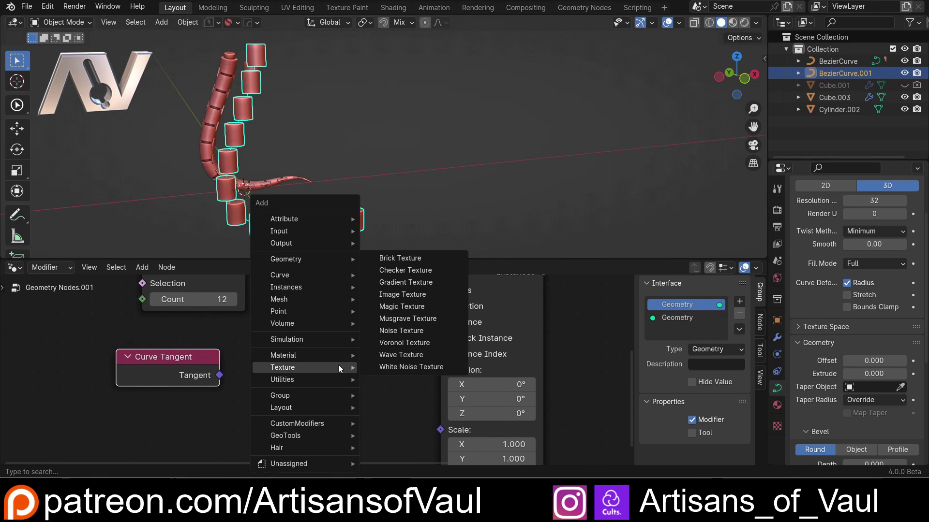
text(eul)
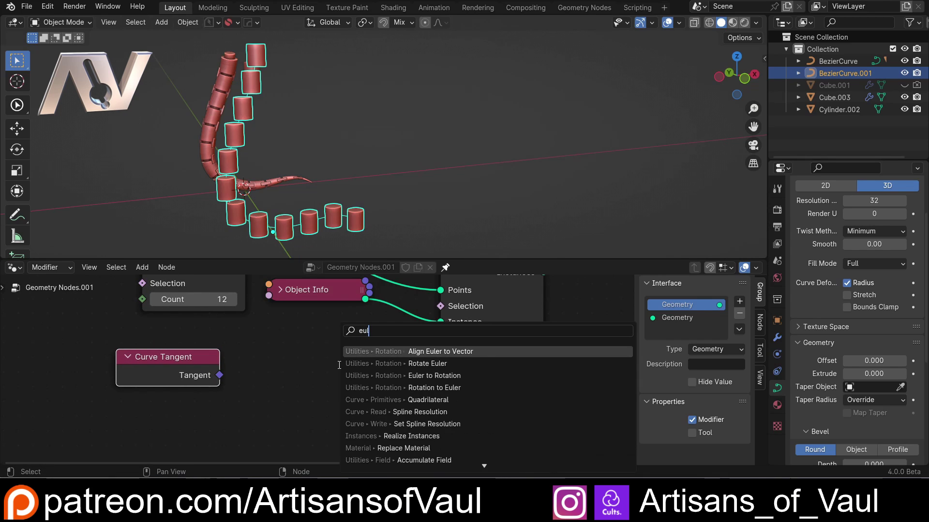
click(402, 352)
click(279, 347)
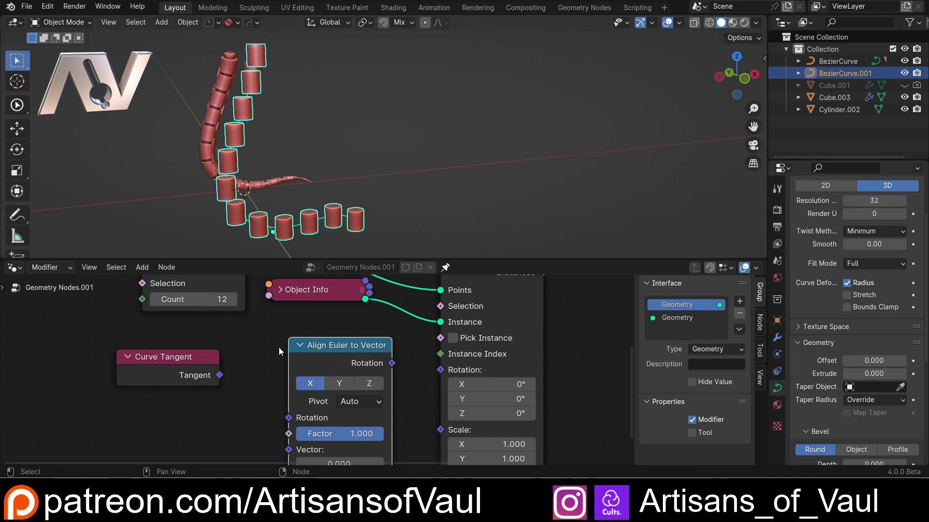
- Feed the Curve Tangent into the Align Euler to Vector's Vector and its Rotation into Instance on Points, and reposition the node slightly
drag(219, 375, 290, 403)
middle_drag(262, 305, 237, 363)
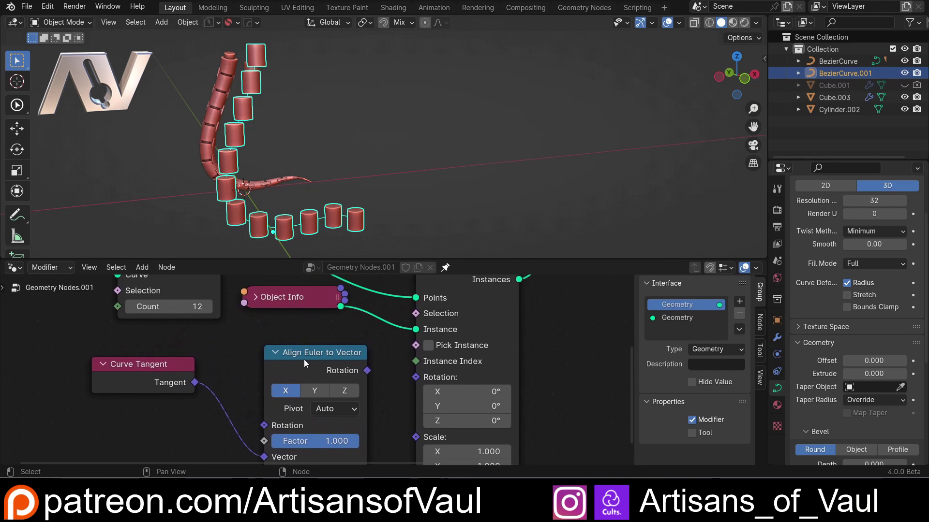
drag(368, 371, 416, 377)
middle_drag(274, 213, 272, 216)
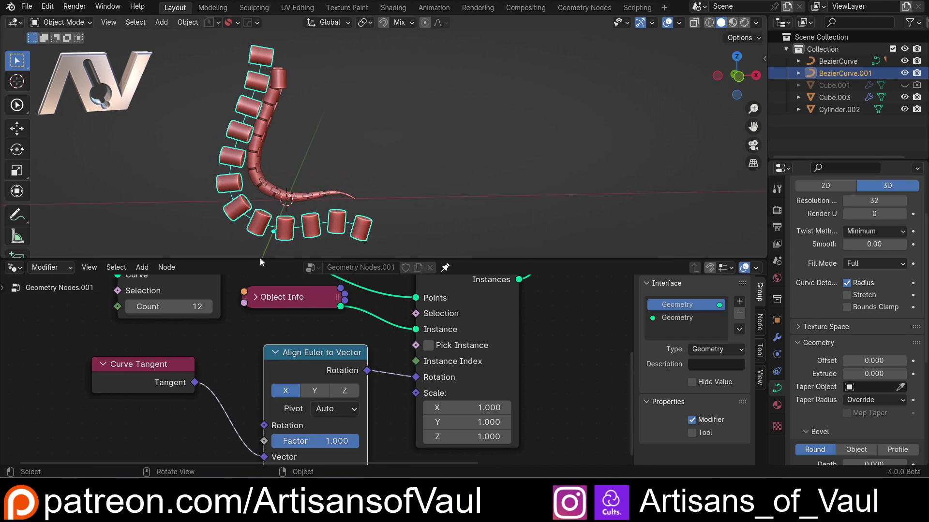
drag(315, 354, 309, 329)
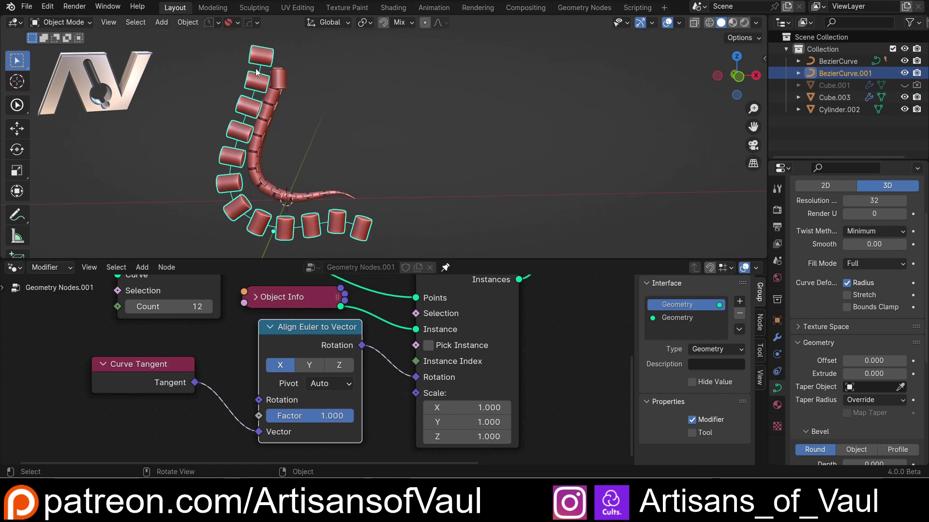
- Mark the loose cylinder's lengthwise direction with an annotation arrow and remove the annotation again
middle_drag(359, 185, 314, 172)
shift+middle_drag(356, 126, 355, 167)
scroll(341, 109, up, 3)
shift+middle_drag(342, 109, 344, 145)
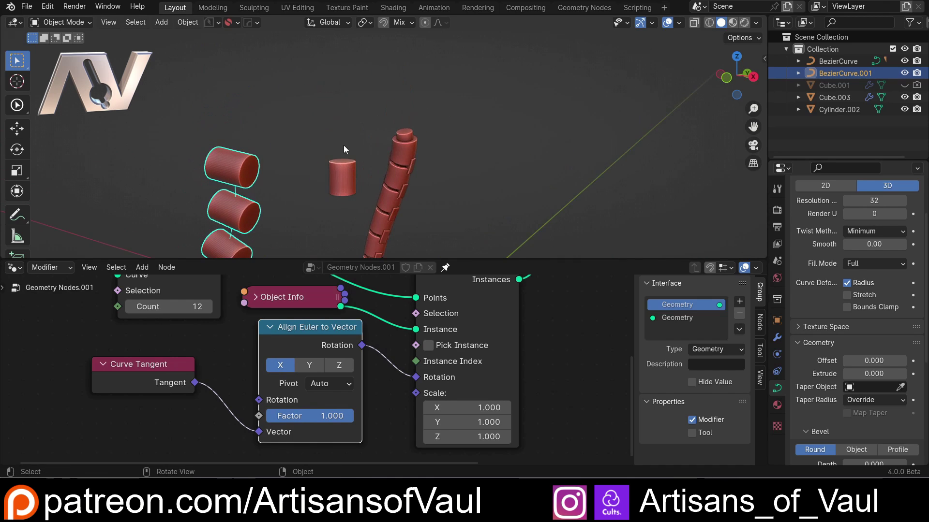
middle_drag(342, 205, 329, 203)
click(17, 214)
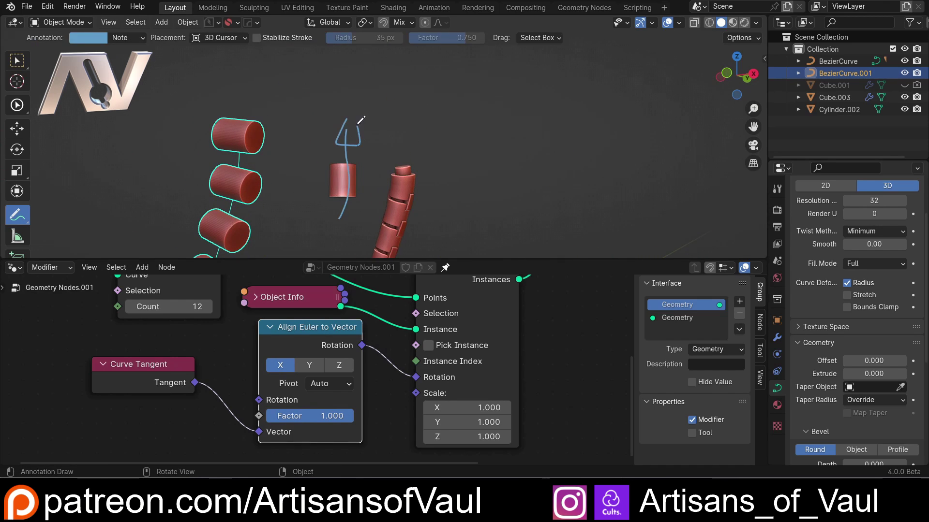
click(17, 61)
middle_drag(155, 162, 253, 250)
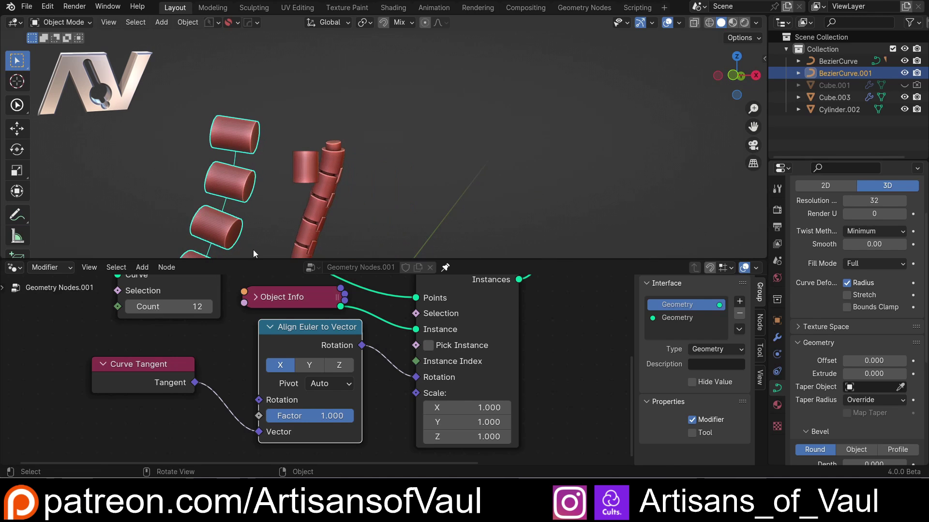
- Set the Align Euler to Vector axis to Z, and collapse it and the Curve Tangent node side by side
click(339, 365)
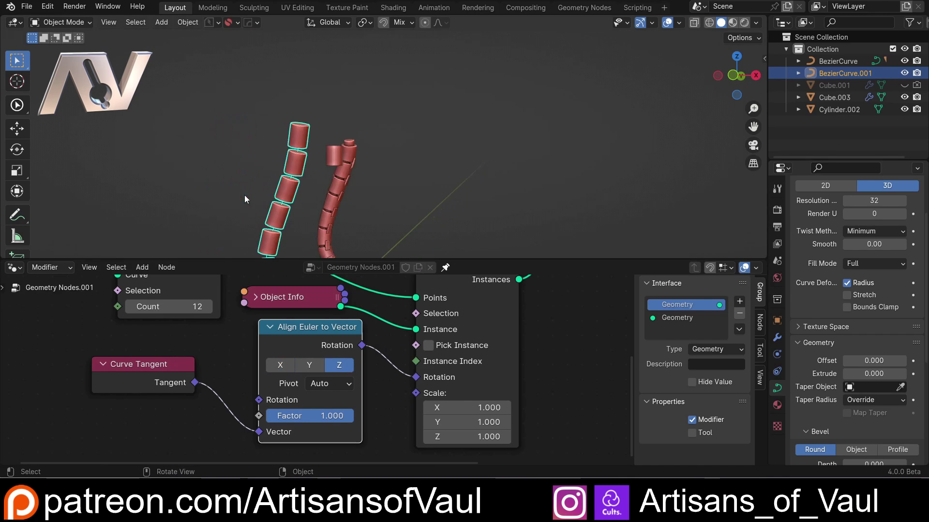
middle_drag(244, 196, 274, 202)
click(269, 327)
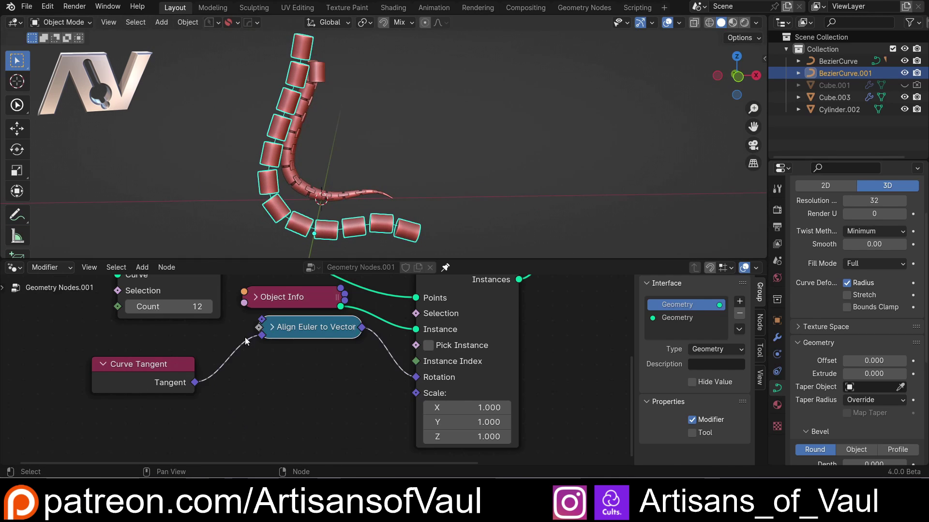
click(101, 364)
drag(153, 370, 201, 342)
drag(315, 327, 323, 337)
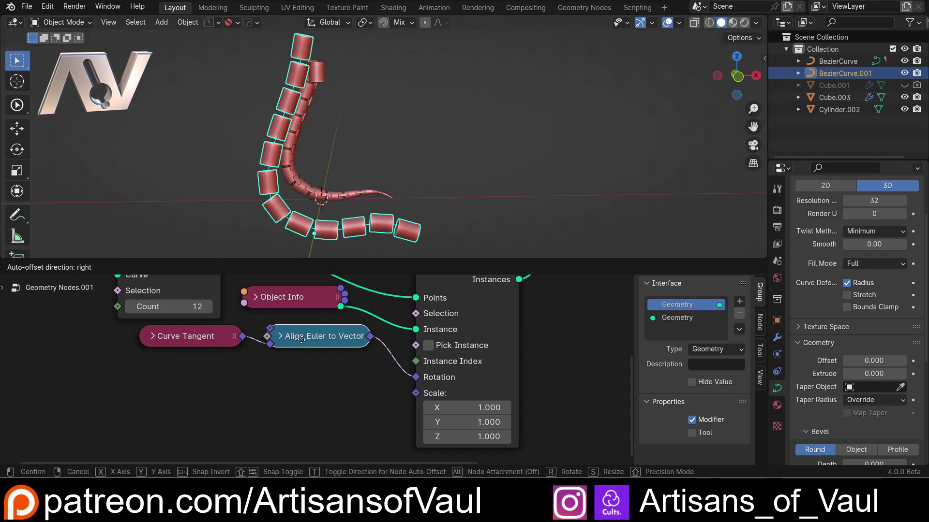
- Enlarge the node editor area slightly and examine how the cylinder segments follow the curve
middle_drag(399, 215, 459, 222)
scroll(453, 191, down, 2)
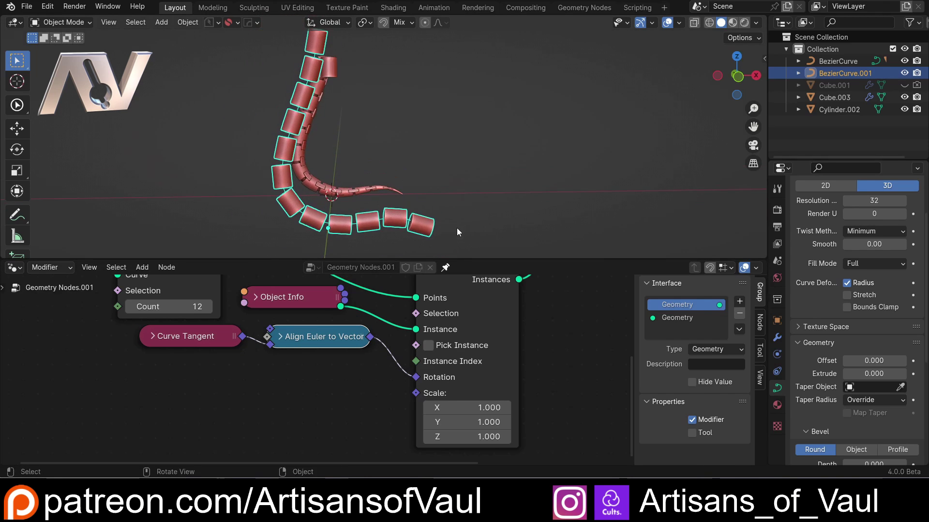
drag(457, 259, 457, 236)
shift+middle_drag(463, 213, 415, 212)
scroll(319, 131, down, 1)
shift+middle_drag(313, 124, 359, 153)
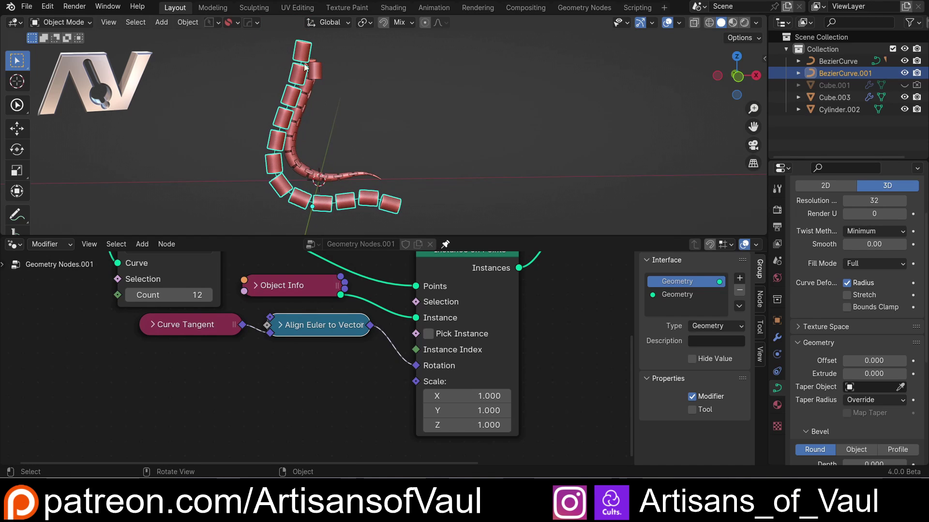
scroll(293, 89, up, 1)
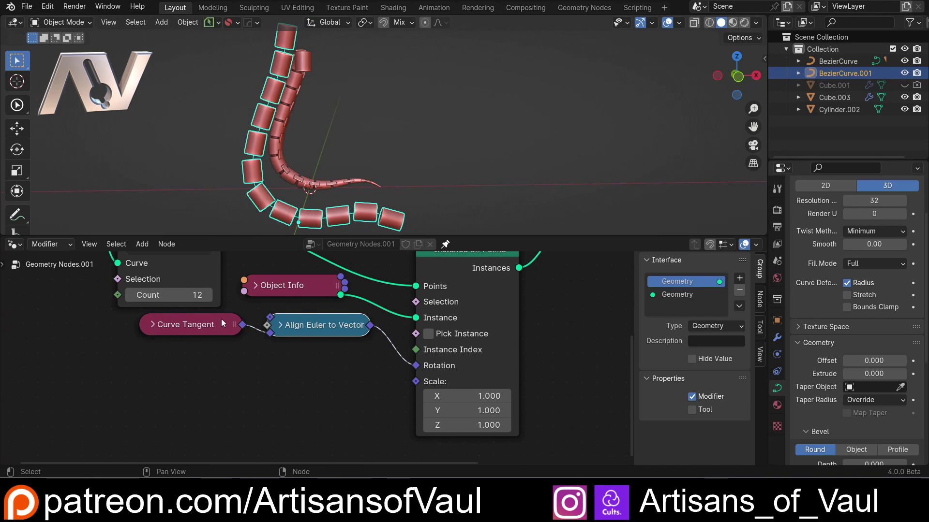
middle_drag(251, 136, 264, 170)
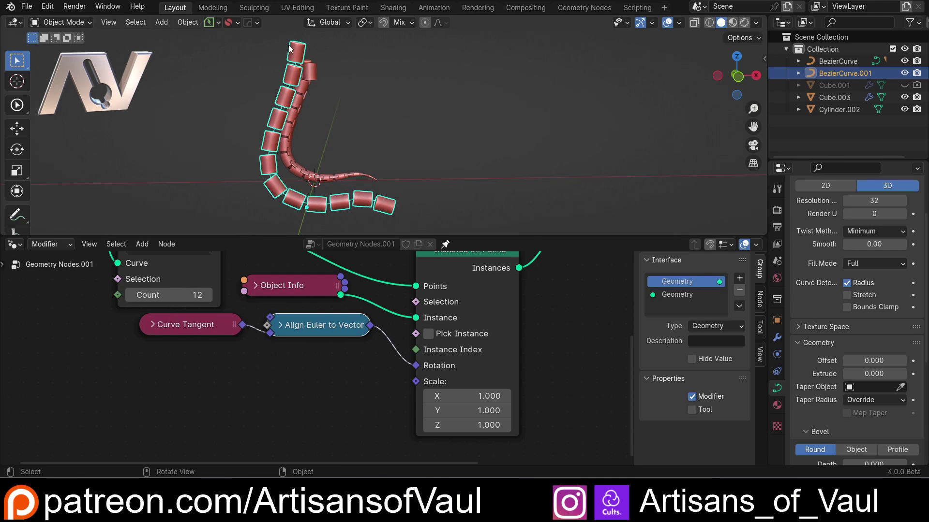
- Add a Spline Parameter node below the Curve Tangent node
key(shift+a)
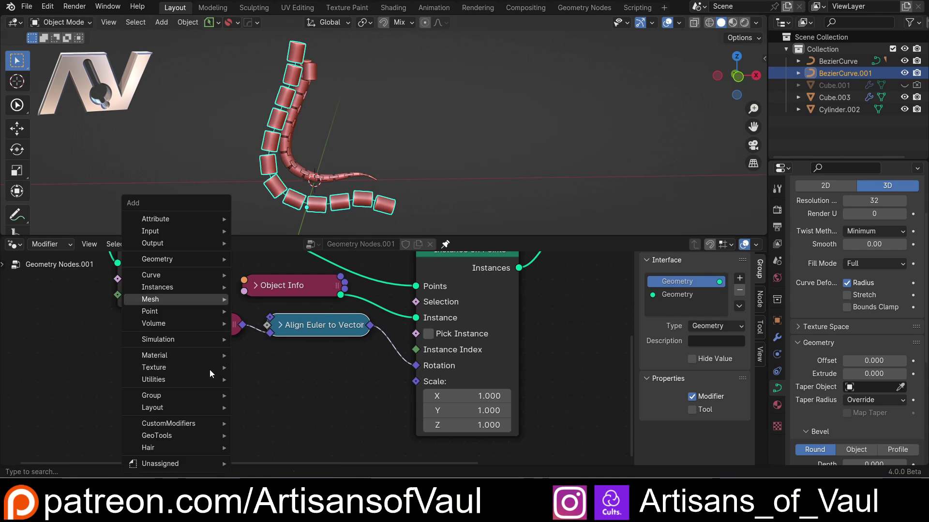
mouse_move(210, 369)
text(splin)
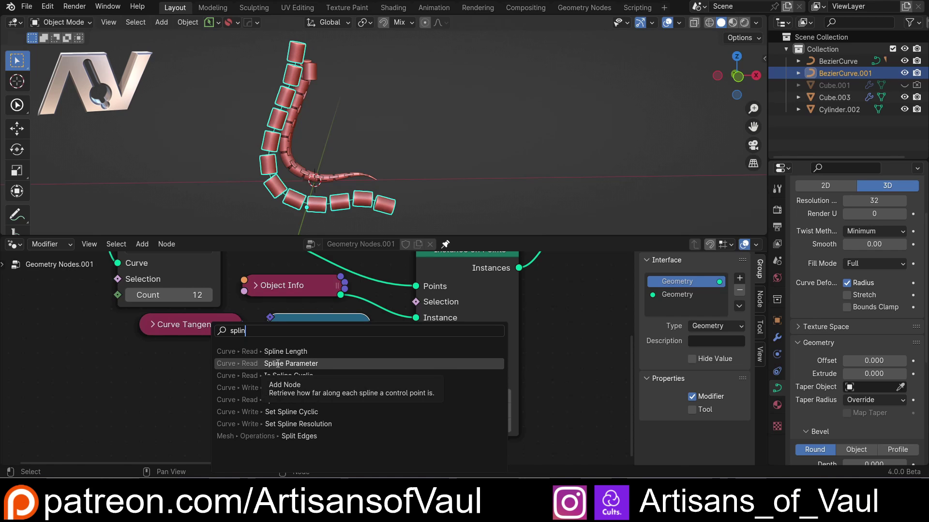
click(278, 363)
click(219, 373)
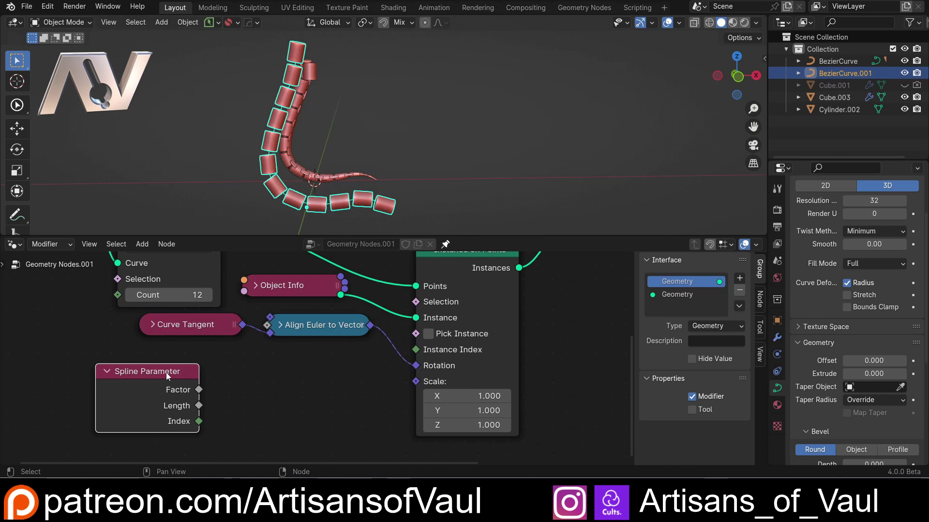
drag(166, 372, 138, 368)
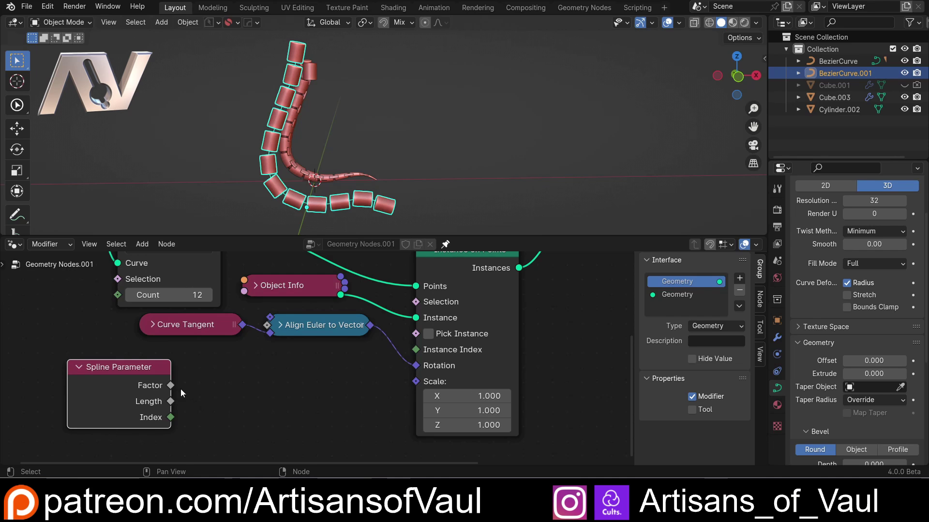
- Add a Combine XYZ node with its X input driven by the Spline Parameter's Factor
drag(170, 387, 260, 384)
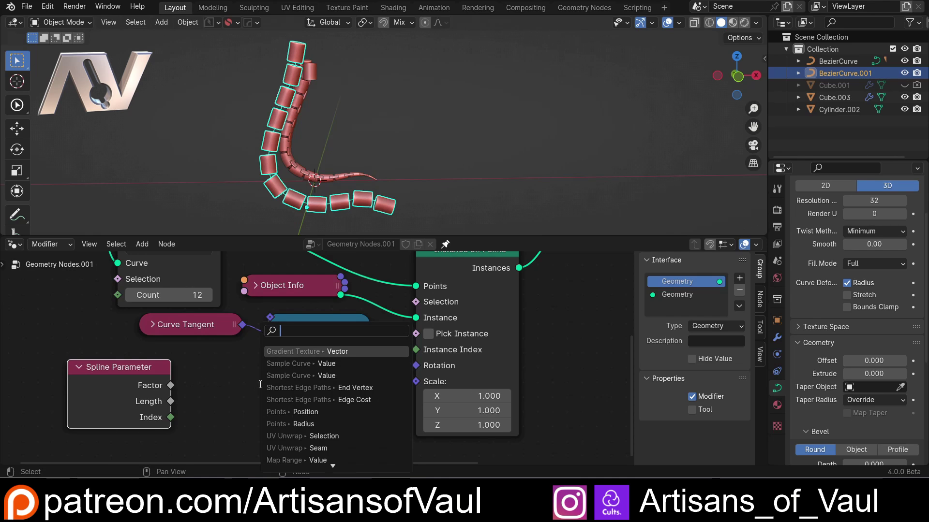
text(comb)
key(Return)
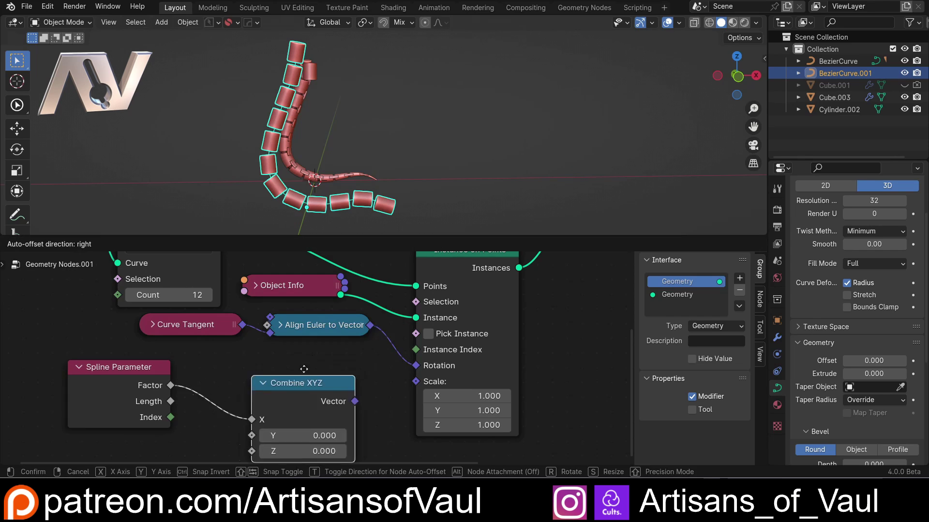
click(315, 342)
- Link the Factor to the Combine XYZ's Y and Z as well, and its Vector to the Instance on Points Scale
drag(171, 386, 254, 416)
drag(172, 387, 256, 431)
drag(359, 381, 416, 381)
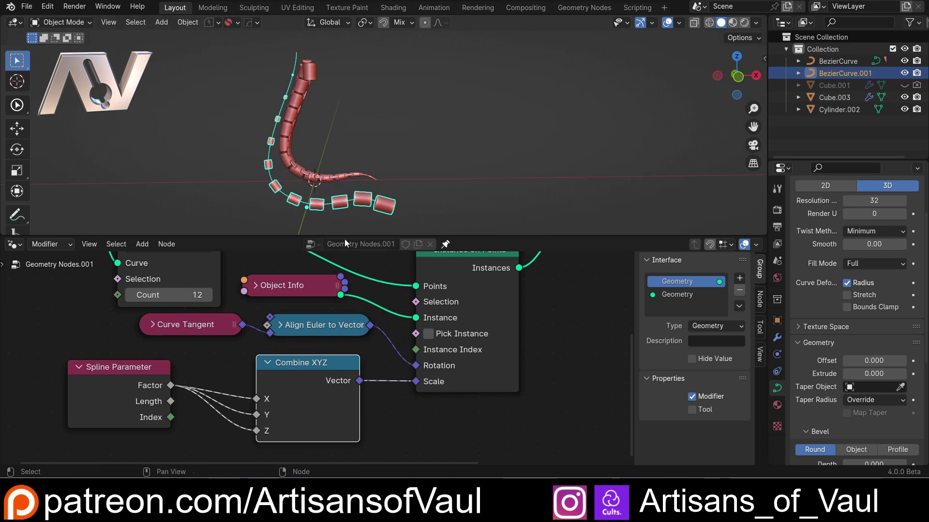
scroll(302, 131, up, 2)
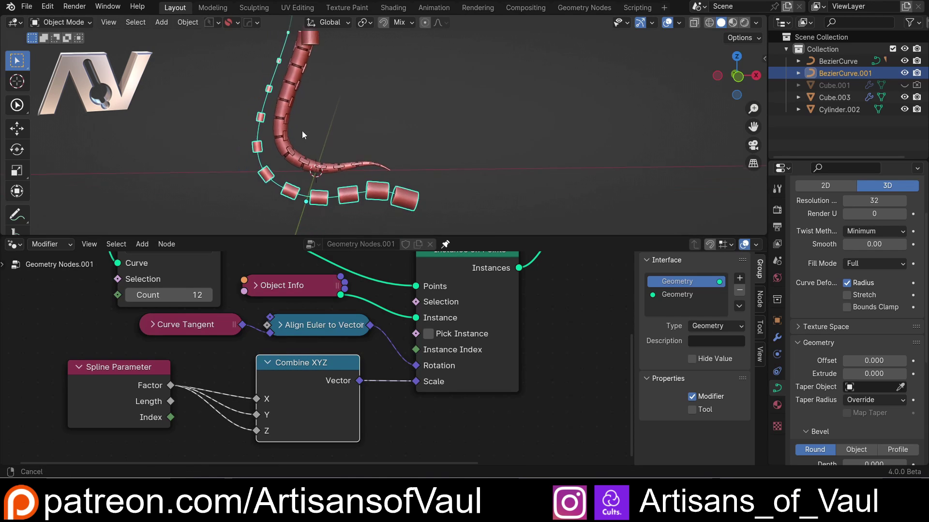
middle_drag(300, 134, 288, 50)
shift+middle_drag(284, 186, 317, 178)
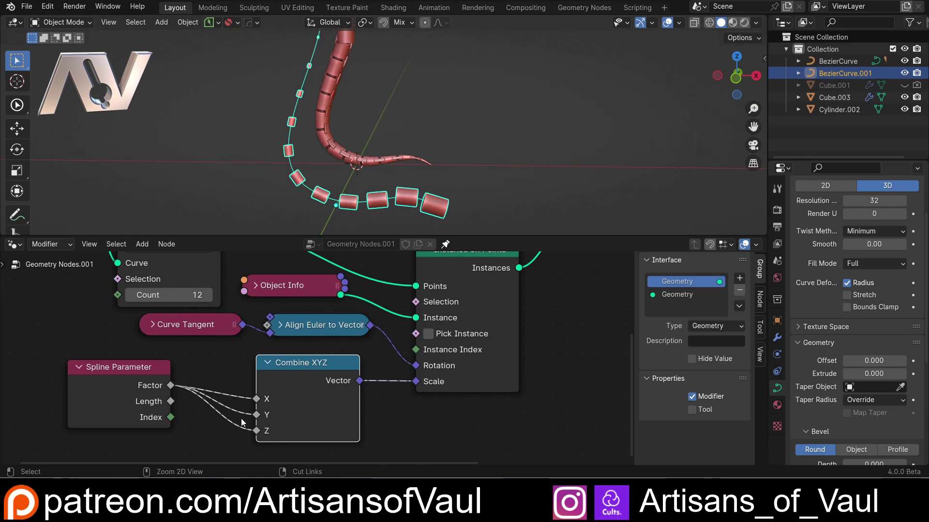
- Cut the Factor link into the Combine XYZ's Z input and set Z to 1
ctrl+right_drag(244, 414, 223, 438)
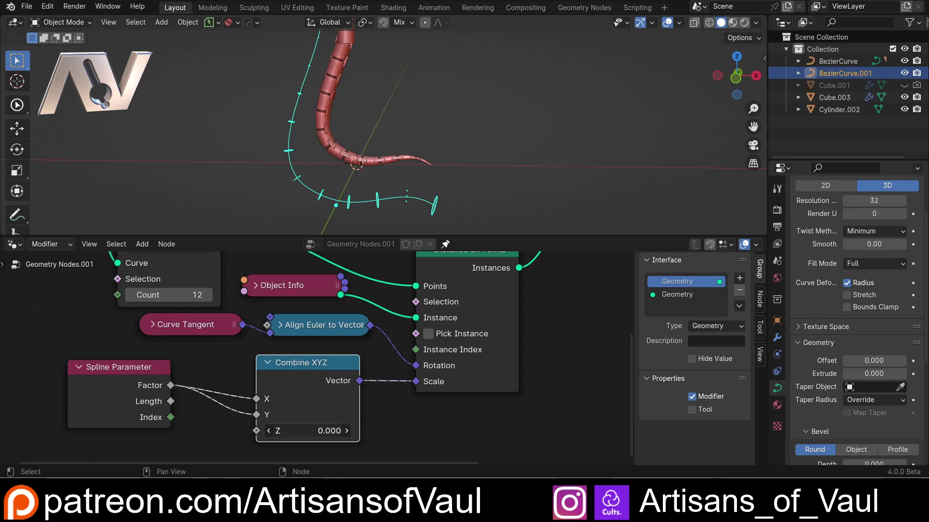
click(311, 432)
text(1)
key(Return)
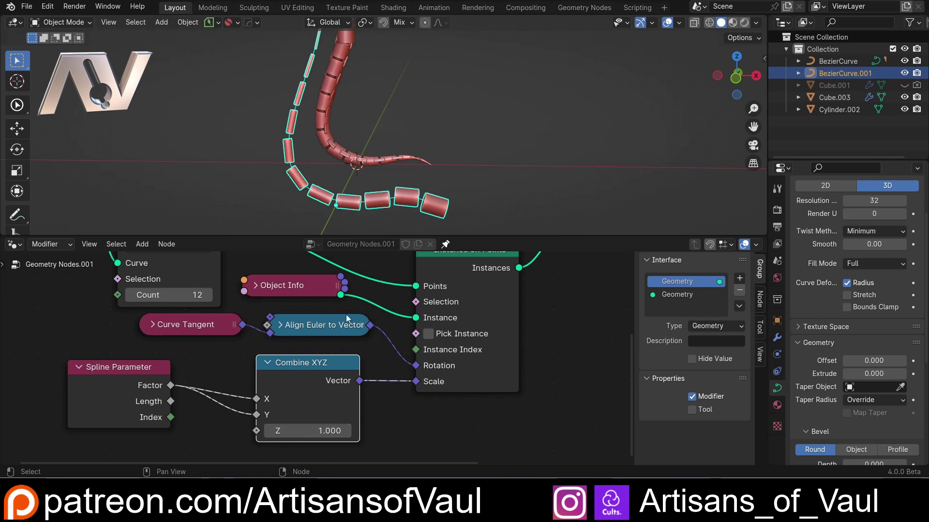
middle_drag(400, 152, 369, 185)
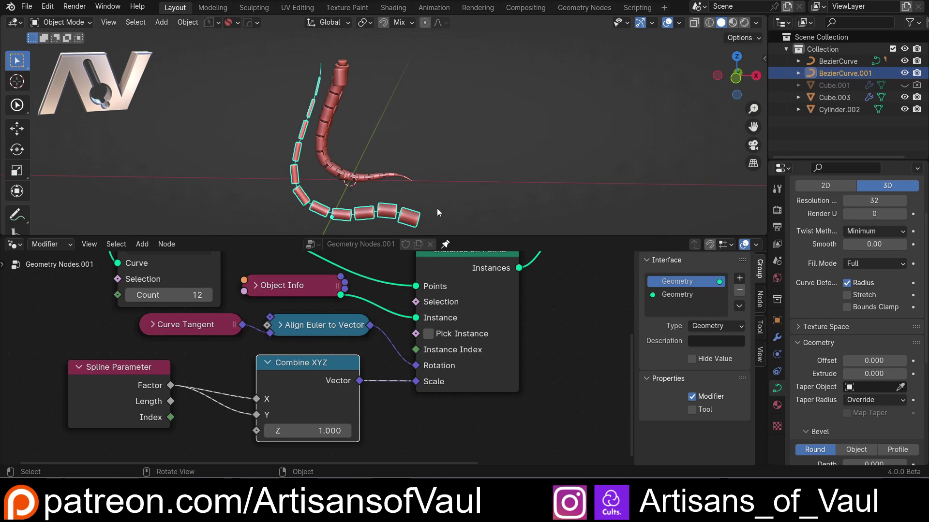
middle_drag(428, 218, 411, 193)
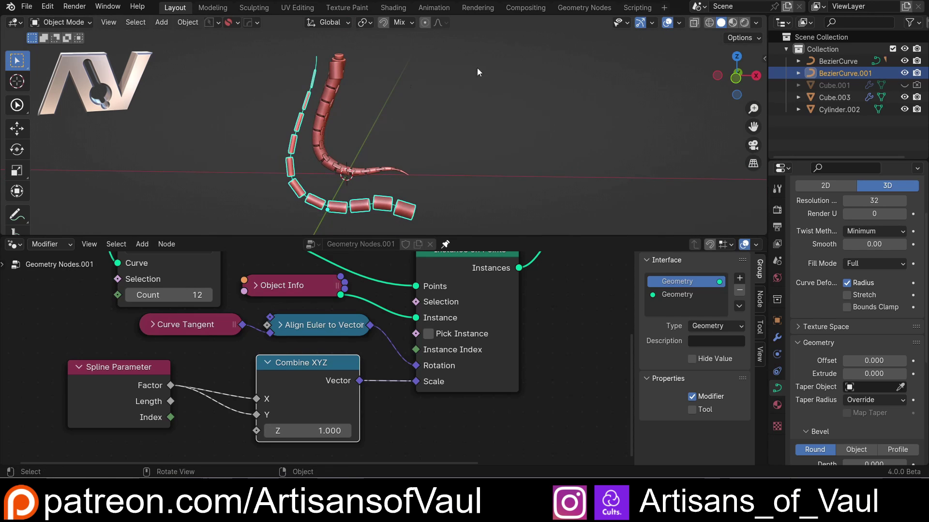
- Enter Edit Mode on BezierCurve.001 and inspect the curve's direction at its thin end
key(ctrl+Tab)
click(260, 92)
scroll(300, 100, up, 3)
shift+middle_drag(310, 104, 226, 98)
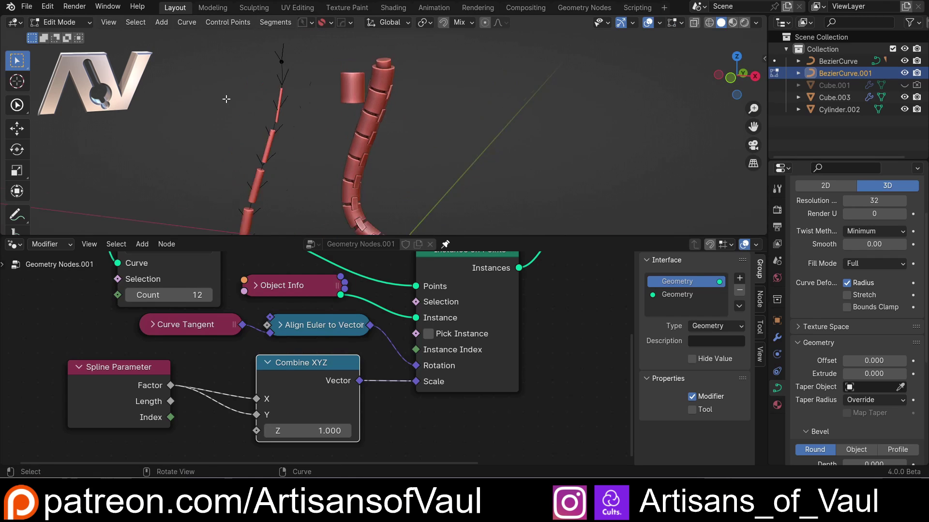
scroll(226, 99, down, 1)
mouse_move(290, 99)
shift+middle_down()
mouse_move(291, 70)
mouse_move(321, 68)
mouse_move(315, 80)
shift+middle_up()
scroll(310, 80, down, 3)
- Annotate the curve from its thin start to its thick end, marking the ends 0 and 1
click(17, 215)
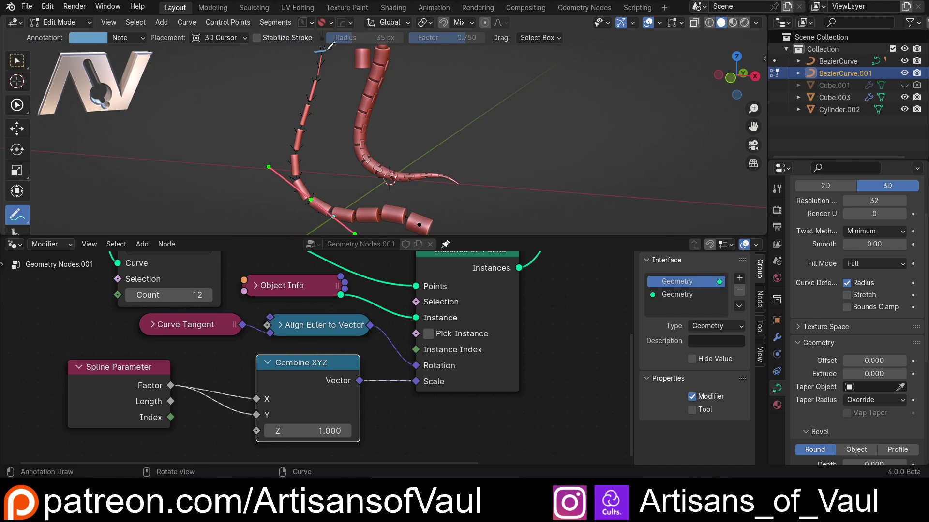
mouse_move(323, 49)
mouse_down()
mouse_move(299, 127)
mouse_move(427, 227)
mouse_up()
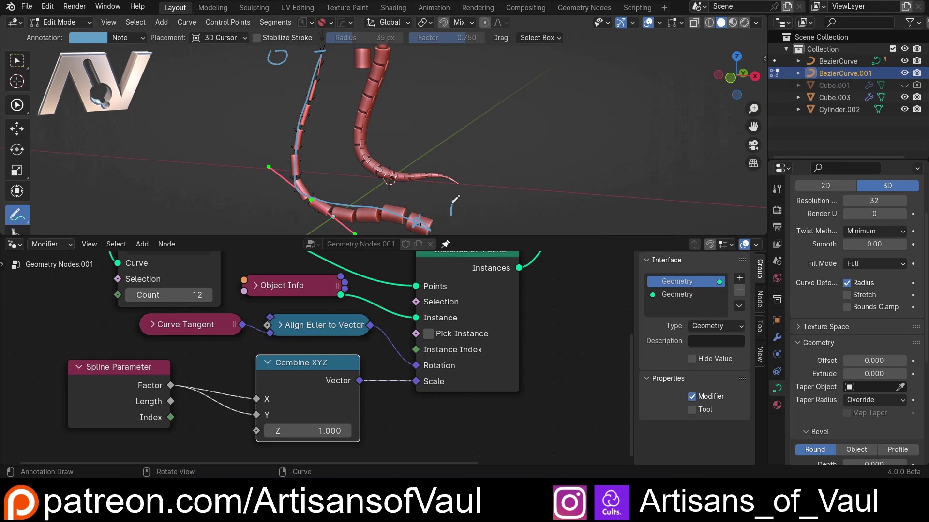
drag(452, 203, 452, 212)
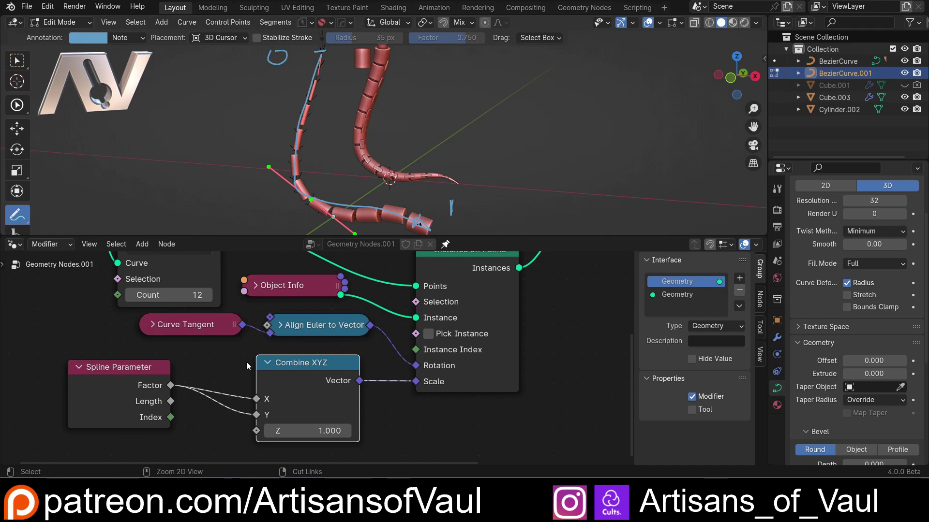
- Add a Math node near the Spline Parameter and Combine XYZ nodes
mouse_move(246, 362)
middle_down()
mouse_move(284, 362)
mouse_move(372, 336)
middle_up()
key(shift+a)
mouse_move(280, 246)
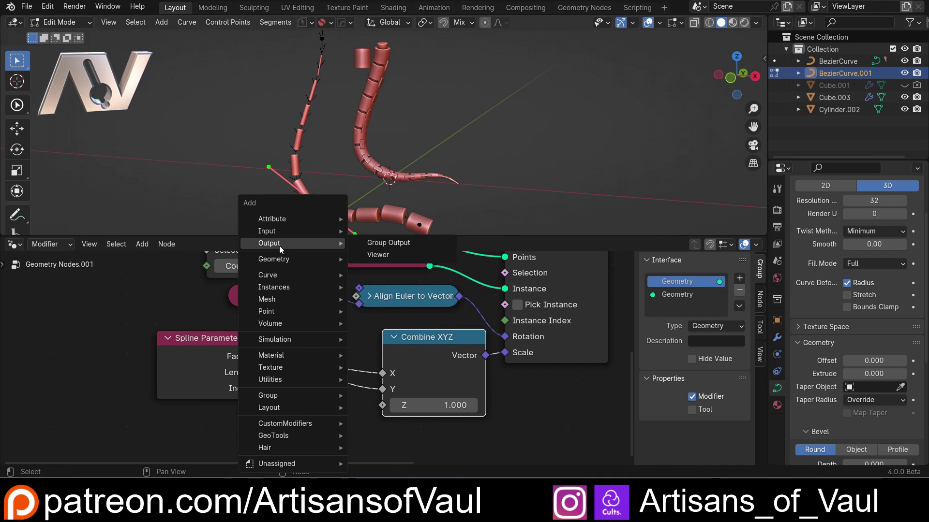
text(math)
key(Return)
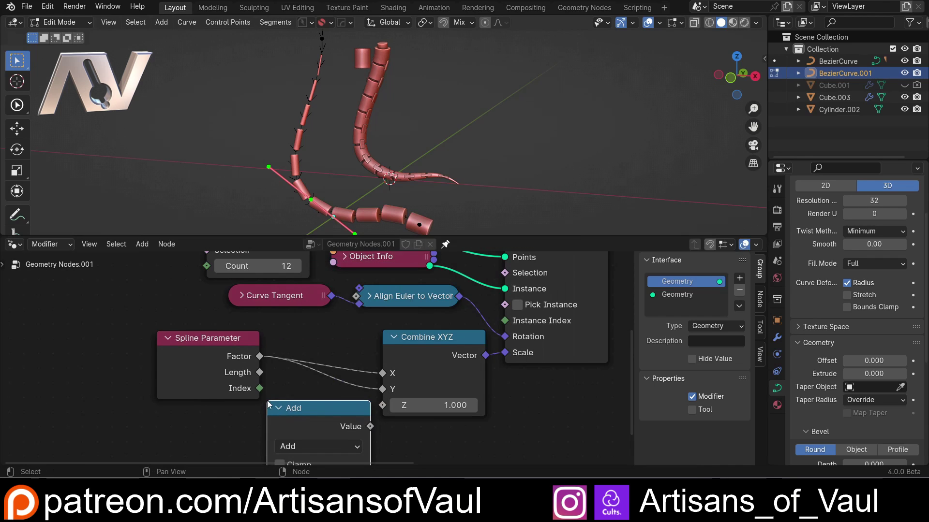
- Change the Math node to Subtract, place it between Spline Parameter and Combine XYZ, and set its first value to 1
click(262, 411)
click(255, 426)
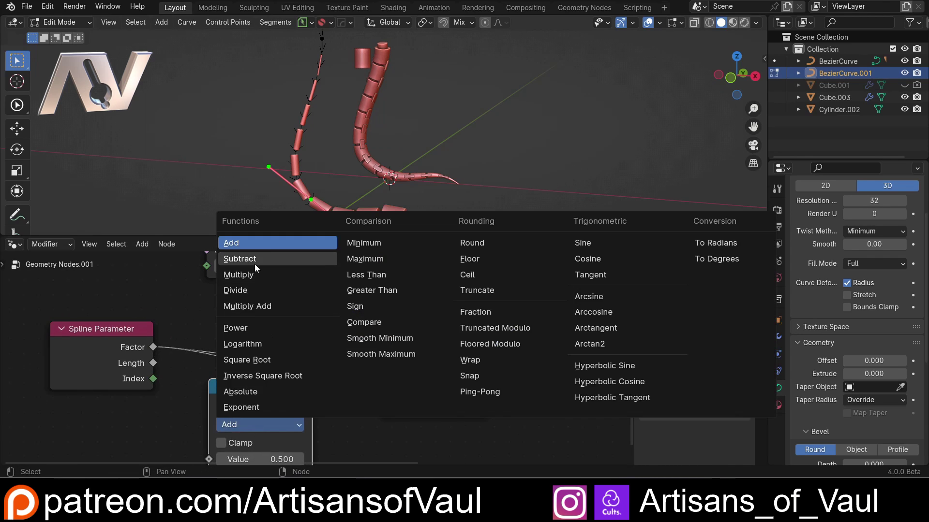
click(242, 259)
drag(258, 381, 299, 318)
double_click(301, 403)
text(1)
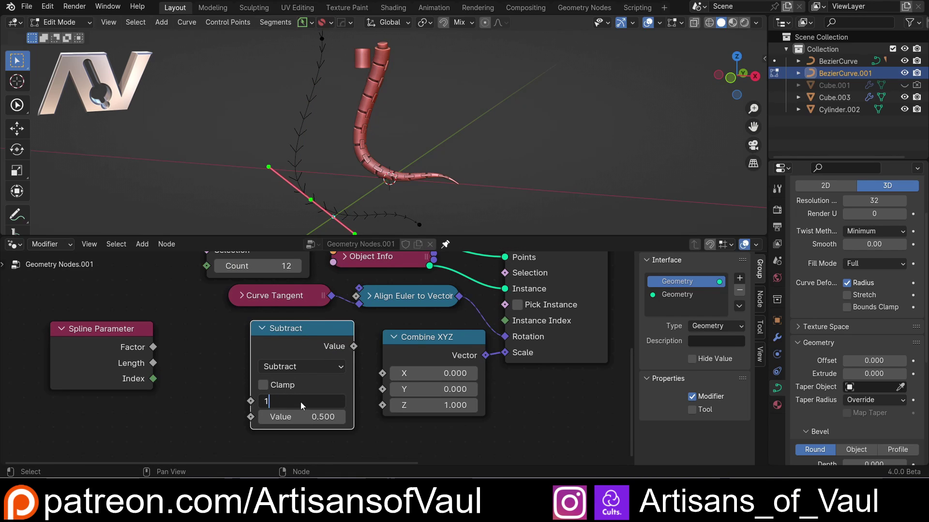
key(Return)
- Link Factor to the Subtract node's second value and route the Subtract result into X and Y of Combine XYZ
drag(152, 352, 174, 360)
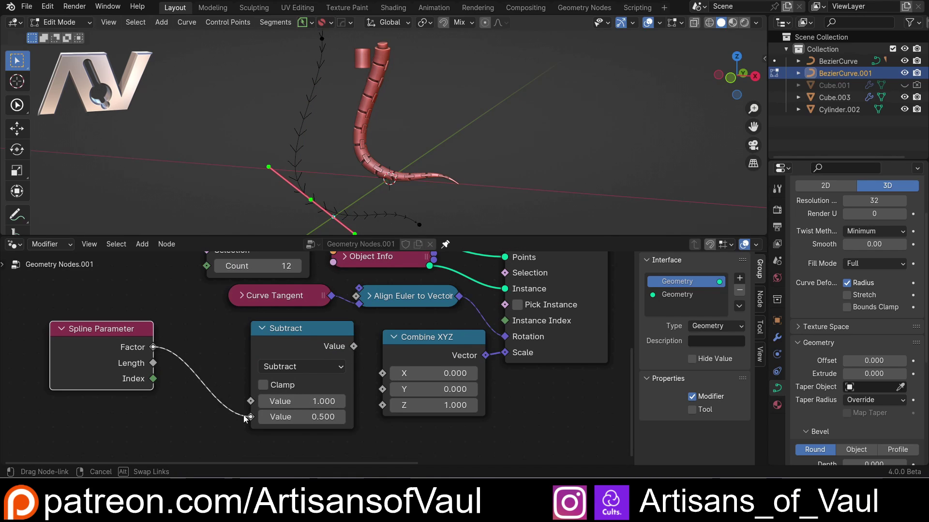
drag(246, 419, 247, 418)
drag(356, 349, 382, 390)
- Look closely at the tentacle's thin end and raise the curve point Count to 27
middle_drag(342, 180, 462, 144)
scroll(374, 149, up, 5)
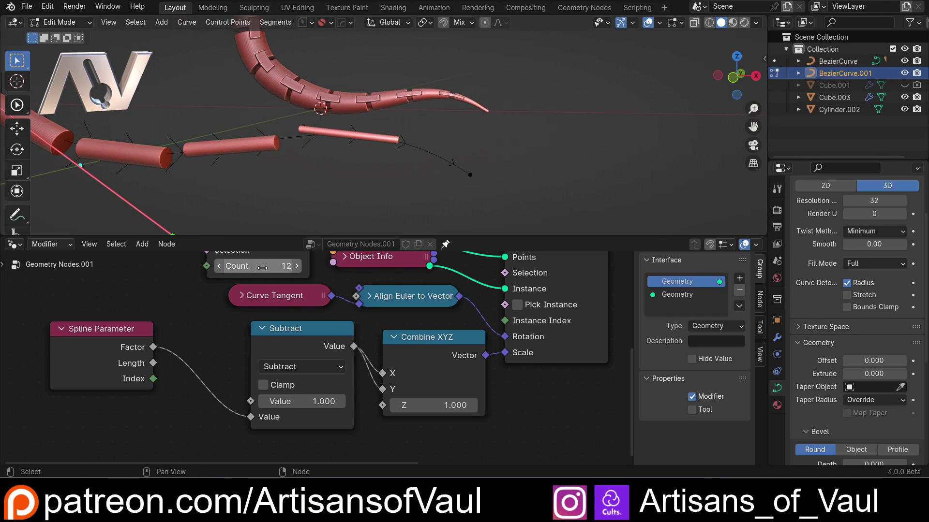
drag(264, 267, 328, 268)
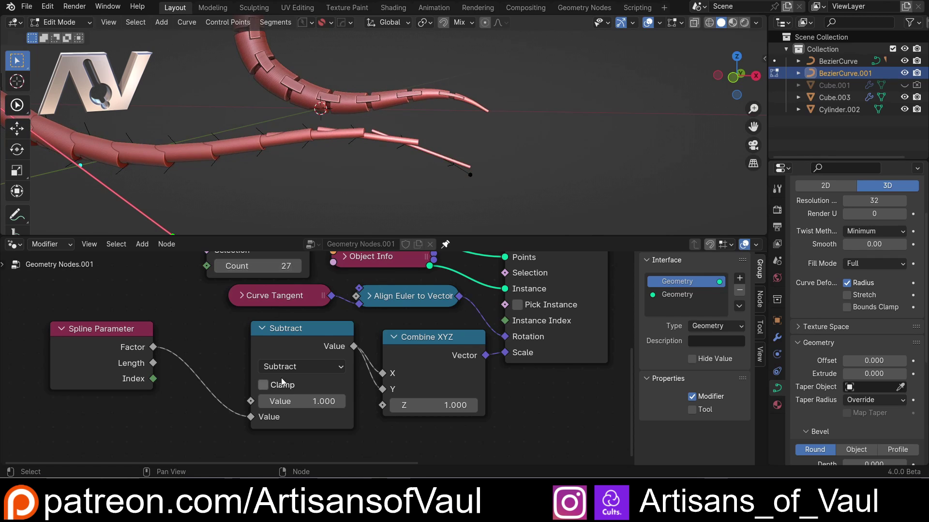
- Set the Subtract node's first value to 1.1
click(304, 402)
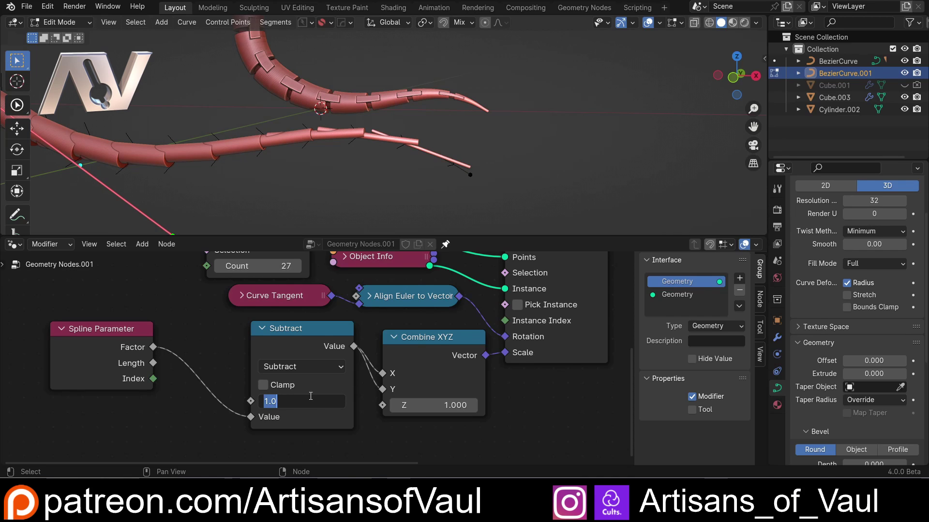
text(1.1)
key(Return)
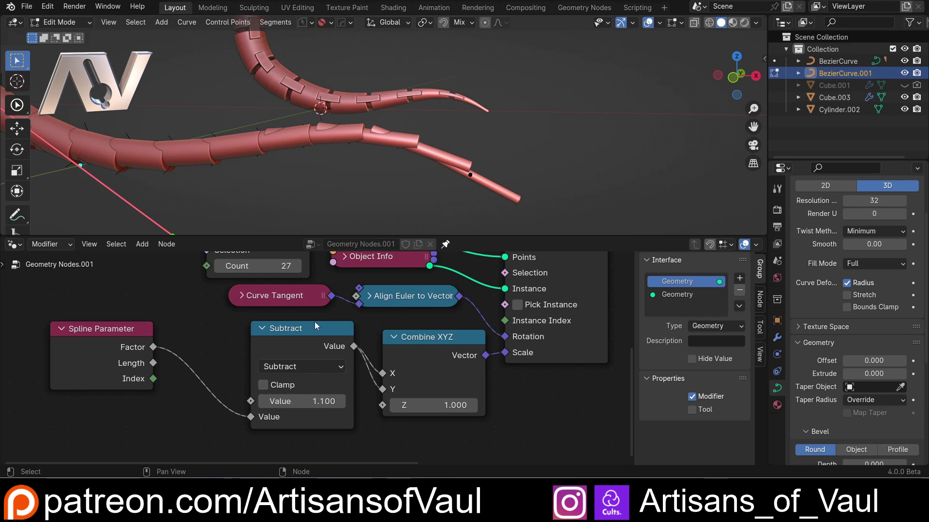
- Lower the Count to 12 and inspect the cylinders along the tentacle's thin end
drag(279, 270, 259, 270)
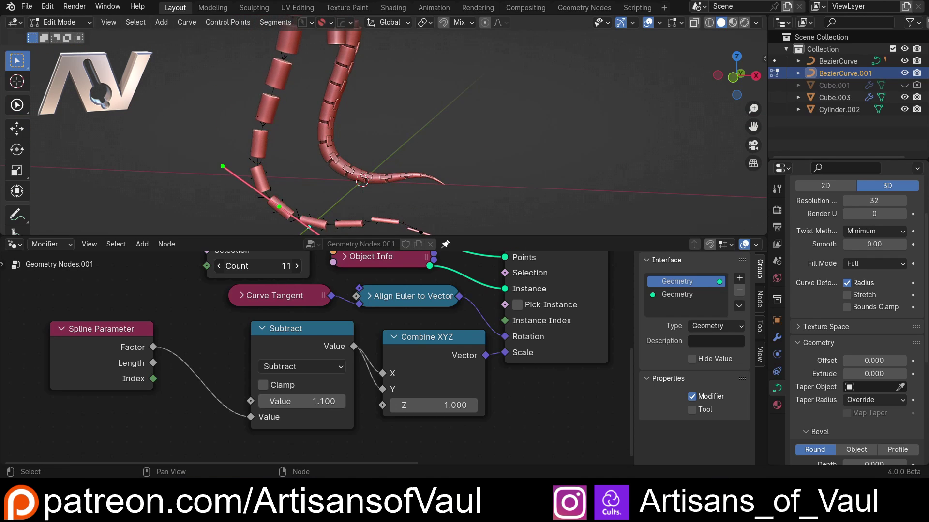
click(301, 265)
middle_drag(417, 153, 387, 97)
scroll(387, 98, up, 3)
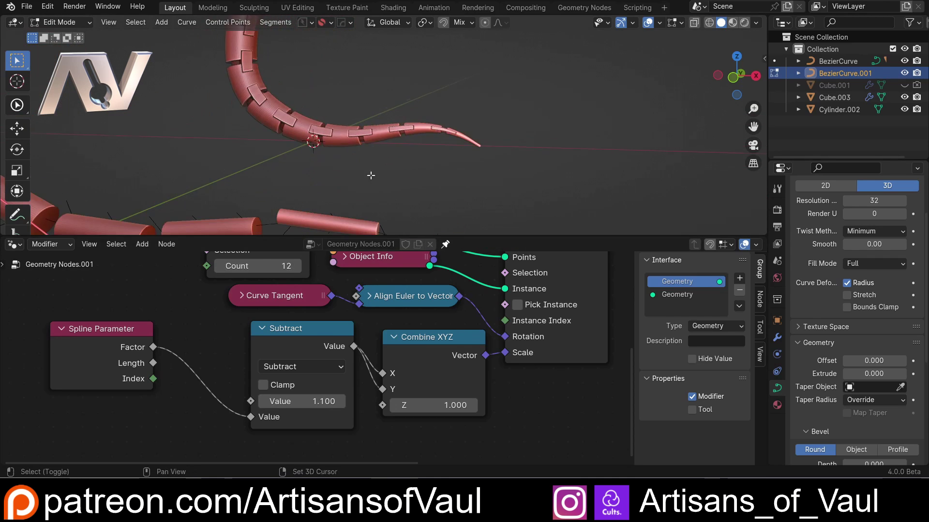
middle_drag(371, 174, 314, 134)
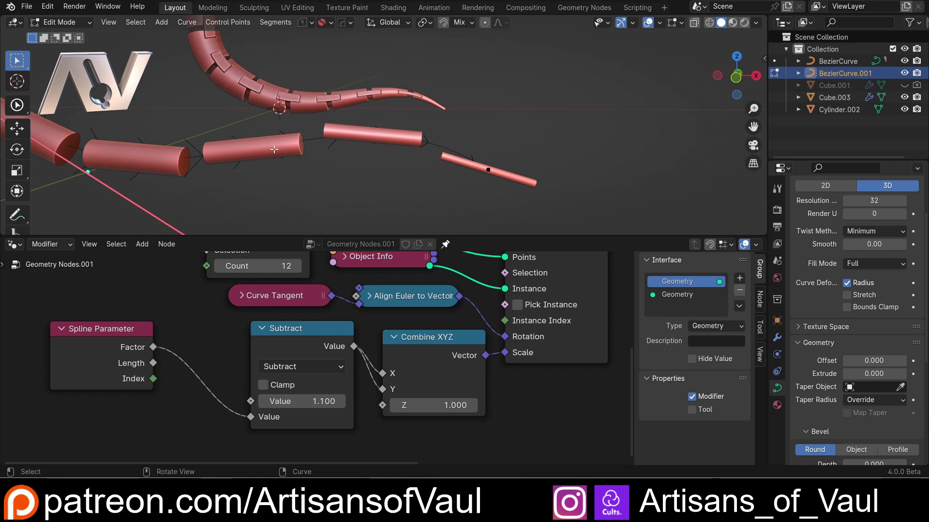
scroll(291, 97, down, 5)
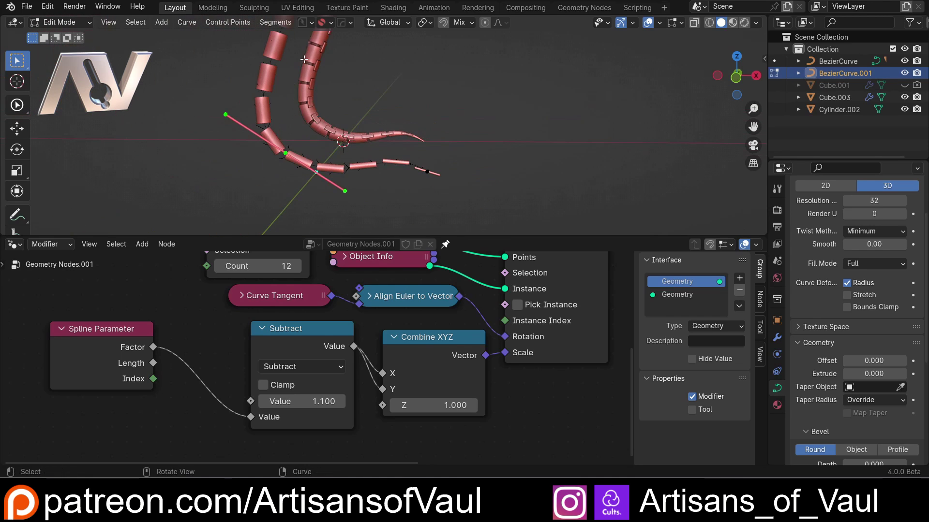
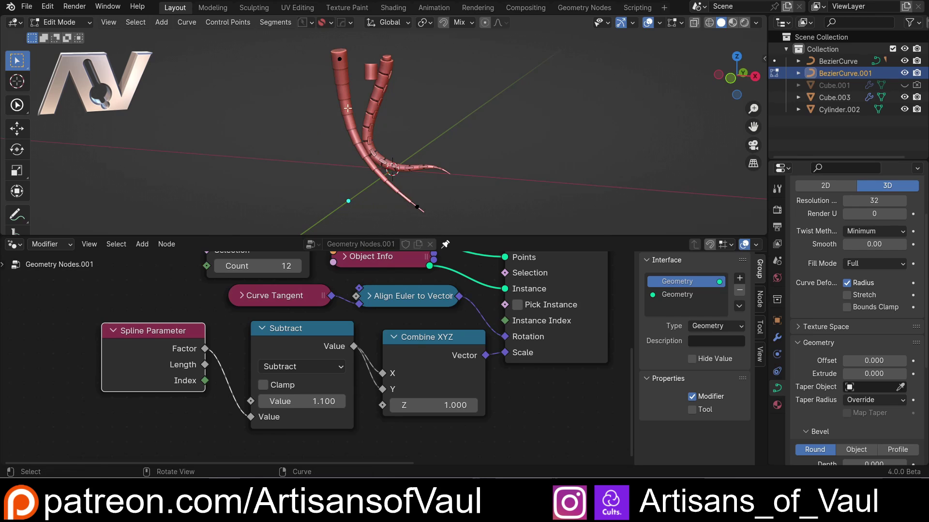
- Take the Subtract node out and delete it, keeping Factor linked directly to X and Y of Combine XYZ
ctrl+right_click(339, 59)
alt+drag(309, 330, 312, 405)
key(x)
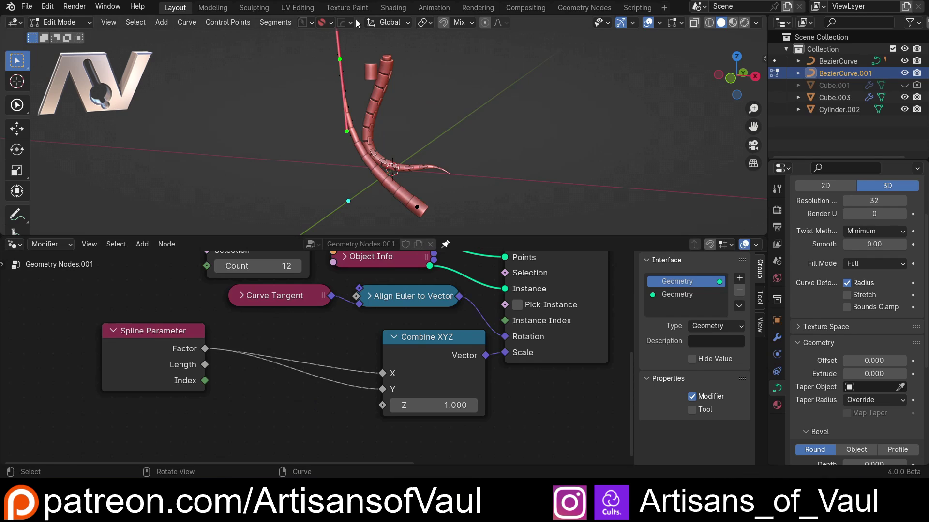
- In front view, move the curve's upper end point by about -5.3 in X and -6.3 in Z, then rotate its handles toward horizontal
drag(298, 47, 343, 78)
click(731, 78)
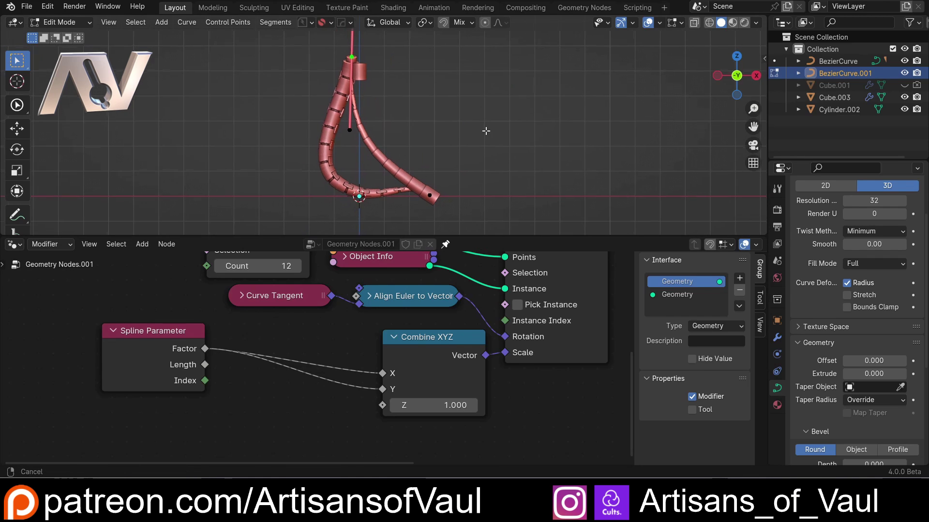
key(g)
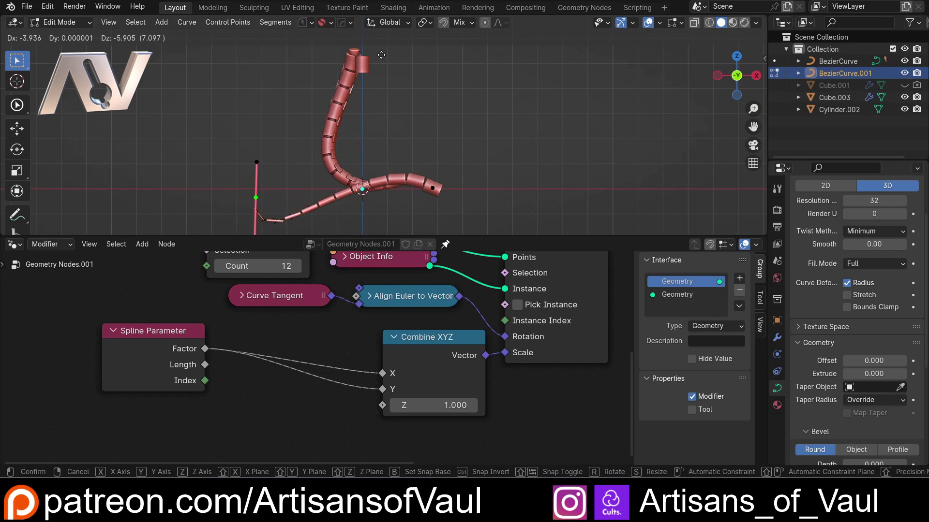
click(610, 101)
key(r)
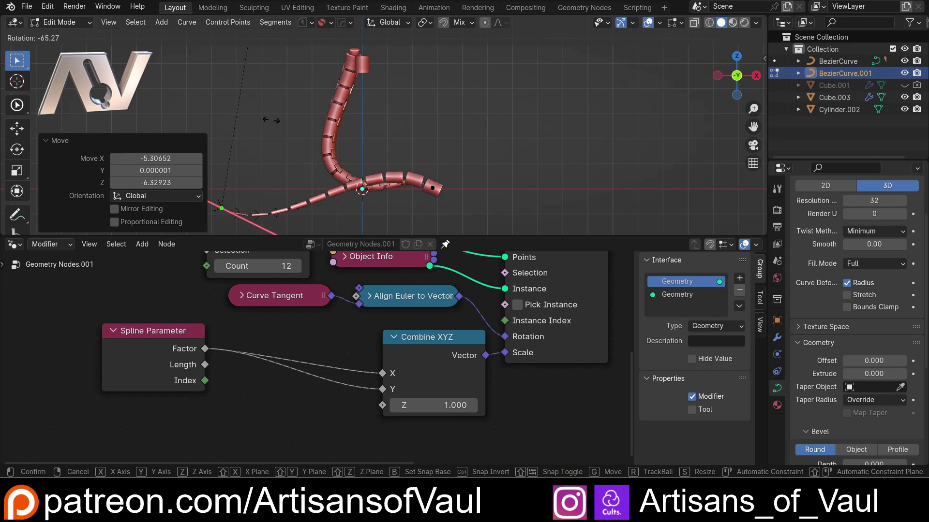
click(160, 76)
- Lower the curve's thick end point, rotate its handles by -30°, and raise it slightly to straighten the tentacle
click(433, 189)
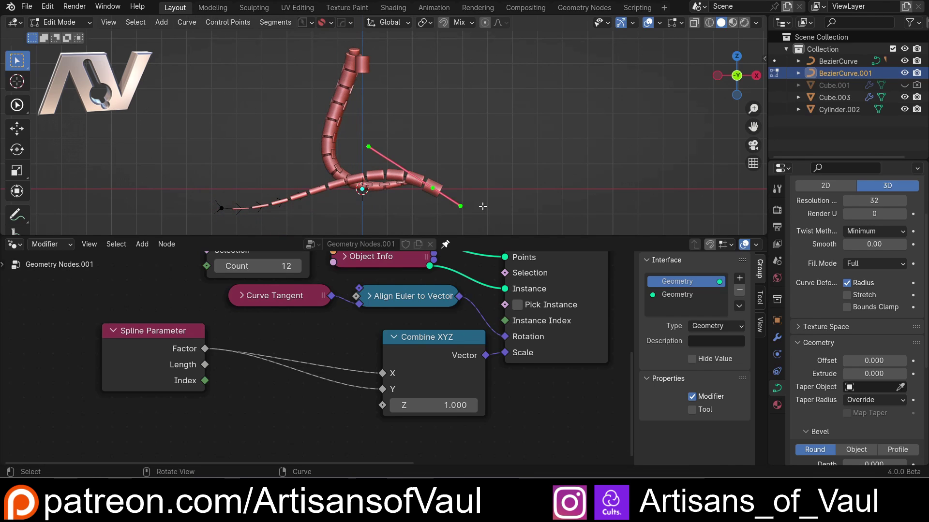
key(g)
click(501, 233)
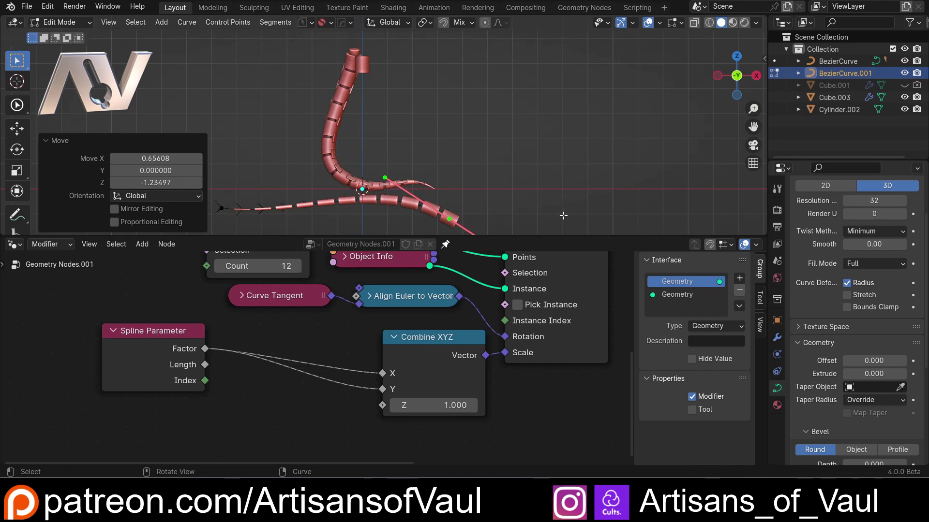
text(r-30)
key(Return)
key(g)
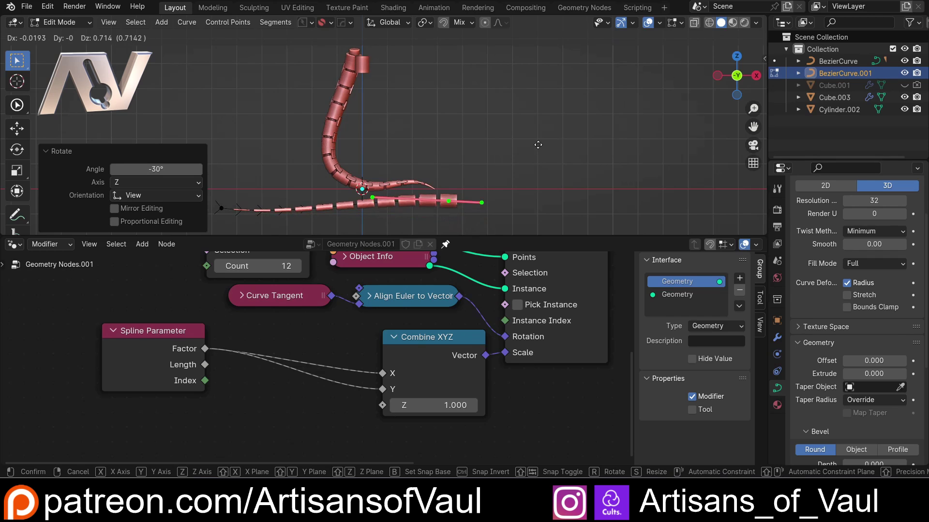
click(545, 144)
- Rotate the thin end point's handles by about -6.84° and shift the point slightly to level the curve
shift+middle_drag(211, 192, 253, 184)
drag(251, 184, 228, 184)
key(r)
click(467, 218)
key(g)
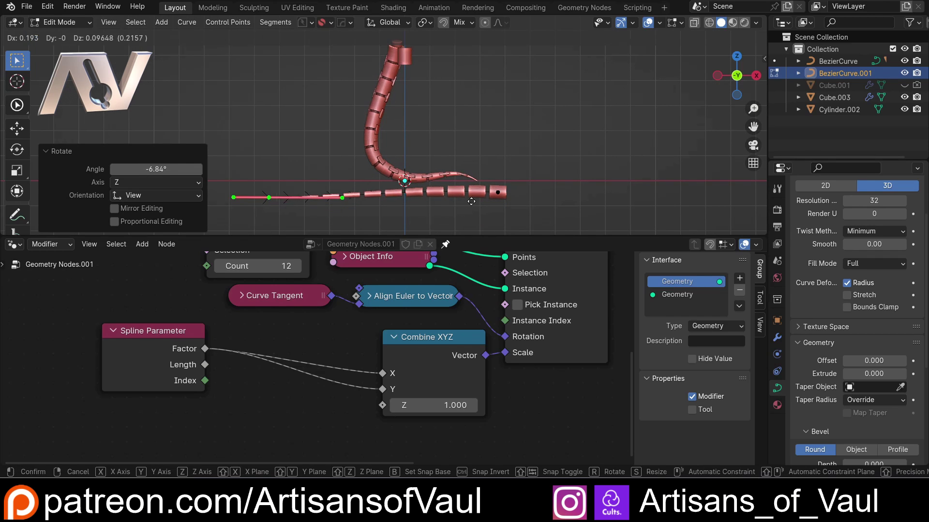
click(471, 201)
- Leave Edit Mode and delete the older curved tentacle's objects, keeping the straightened curve and the source cylinder
key(Tab)
key(b)
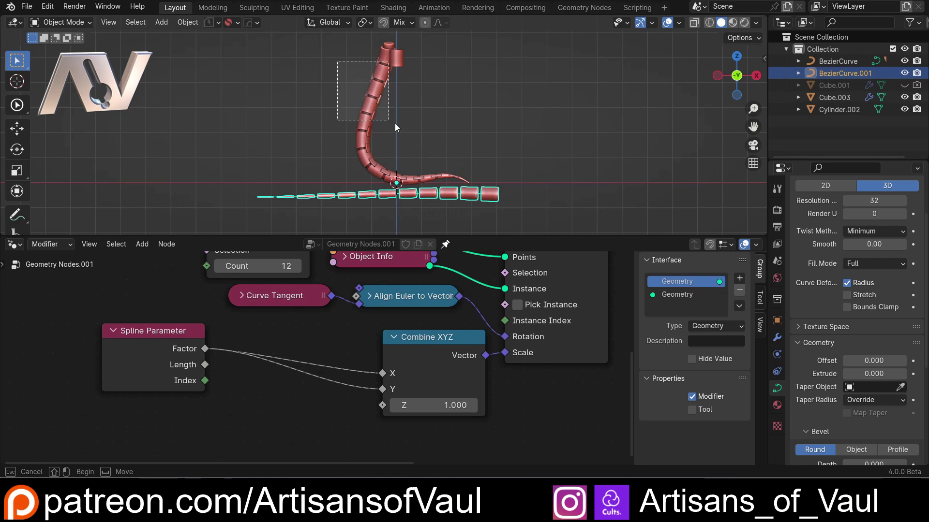
drag(395, 123, 374, 140)
key(Delete)
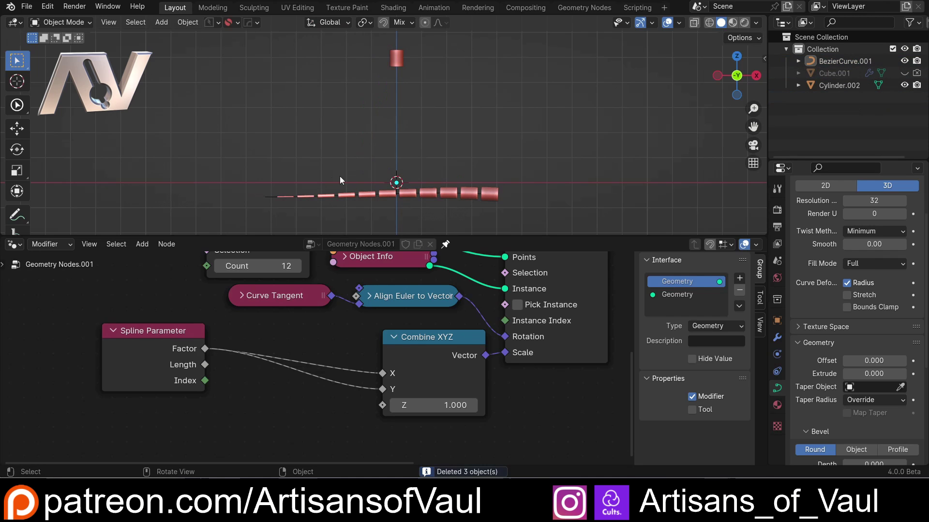
- Enlarge the 3D viewport and duplicate BezierCurve.001 twice, placing the copies one below the other
scroll(283, 146, up, 2)
click(225, 214)
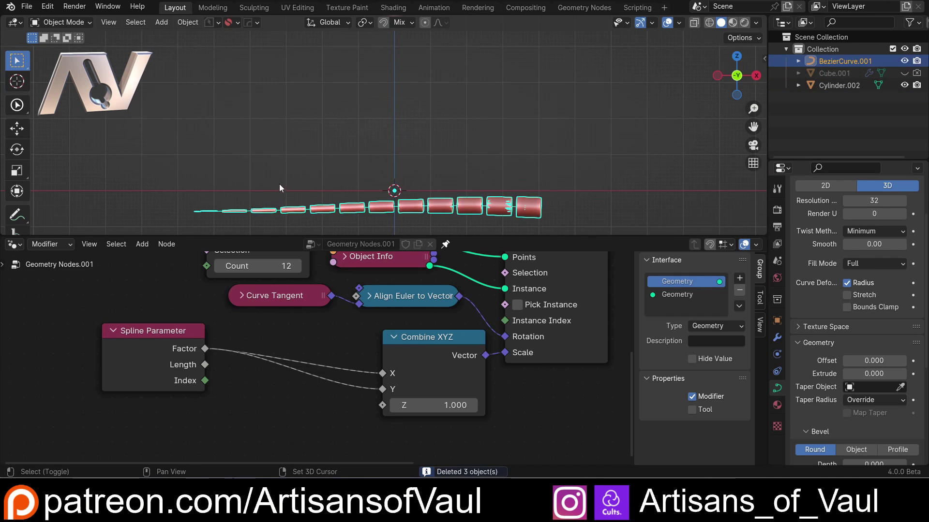
scroll(289, 191, down, 2)
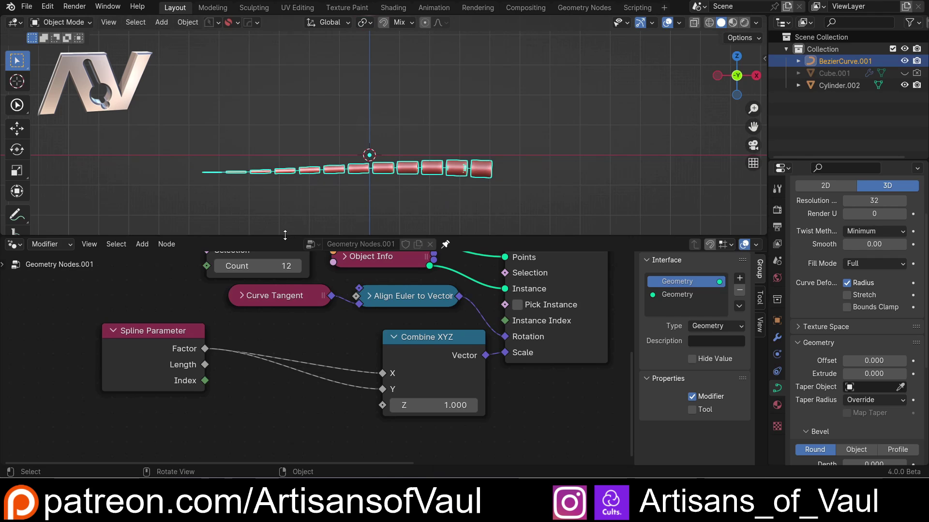
drag(285, 235, 300, 308)
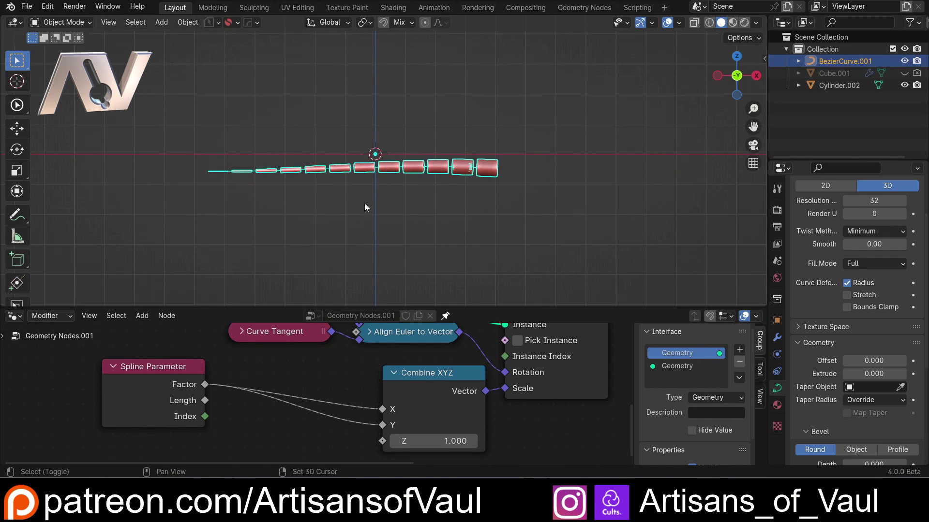
key(shift+d)
click(374, 259)
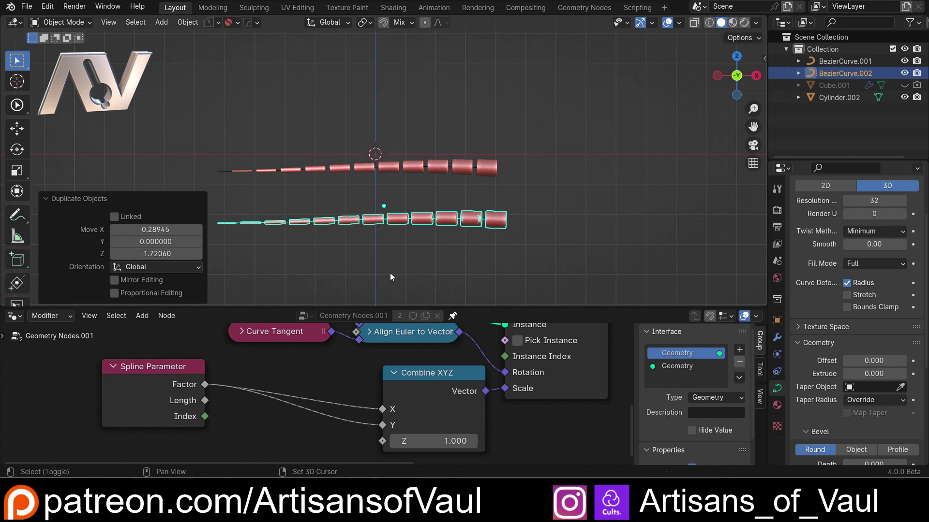
key(shift+d)
click(393, 345)
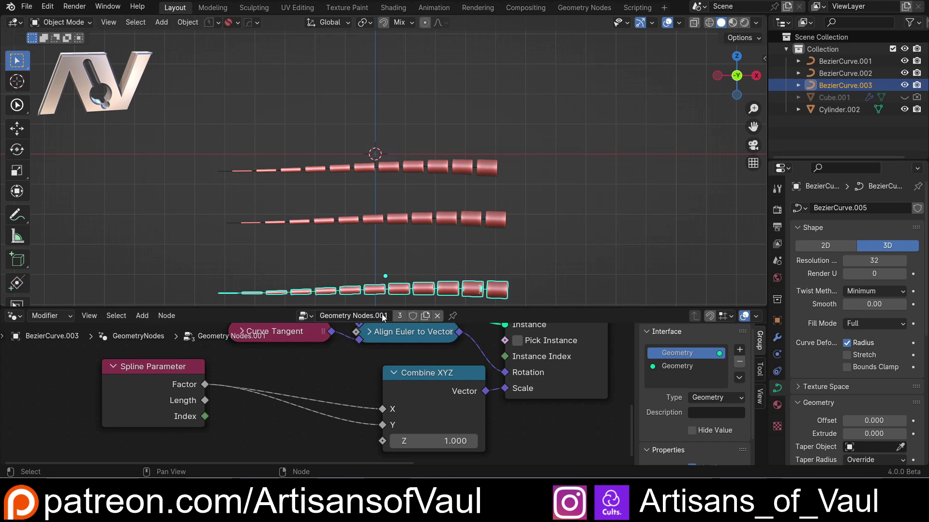
- Make the node group on the duplicated curves single-user and check that all three curves have separate node groups
click(402, 221)
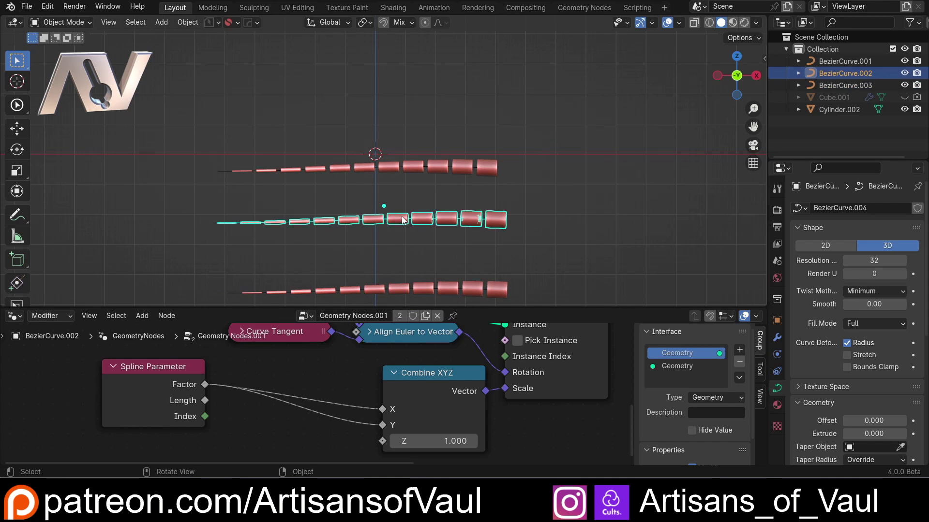
click(399, 317)
click(389, 168)
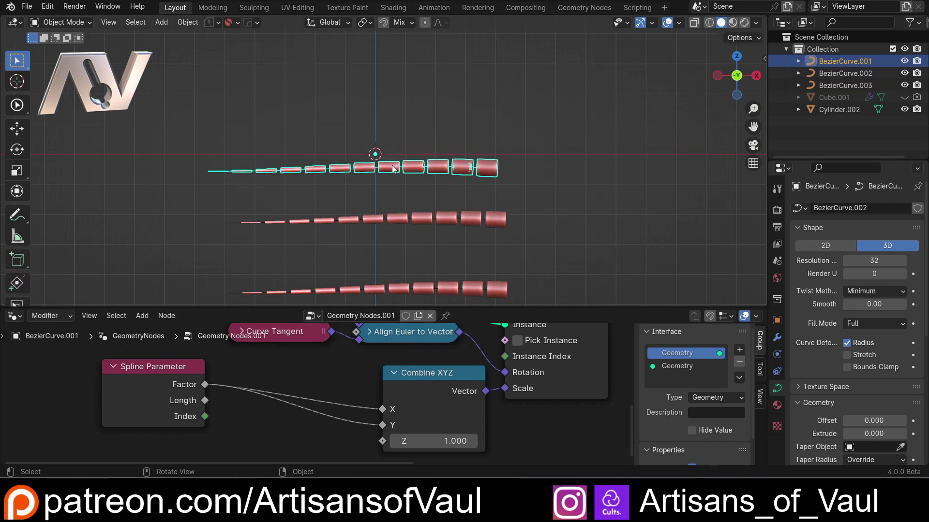
click(388, 219)
click(381, 290)
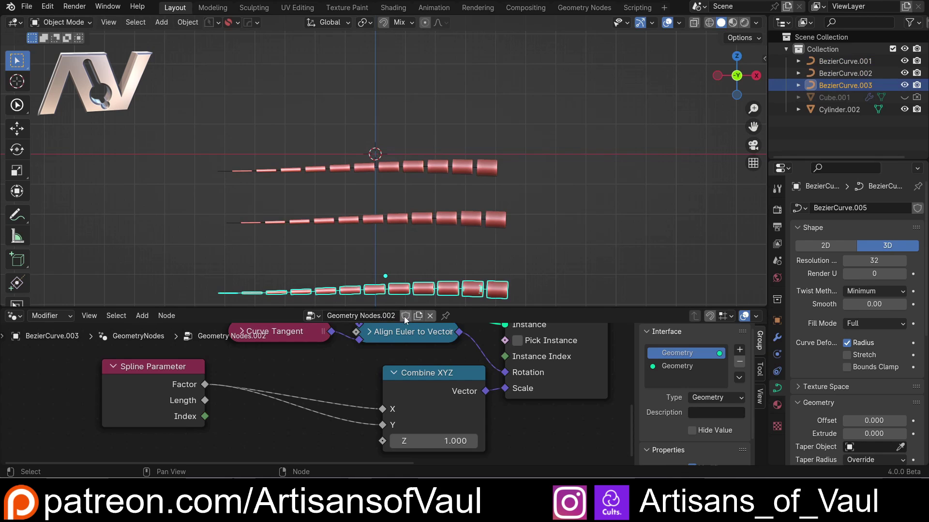
- On the middle curve, move the Combine XYZ X and Y links from the Spline Parameter's Factor output to Length
click(288, 172)
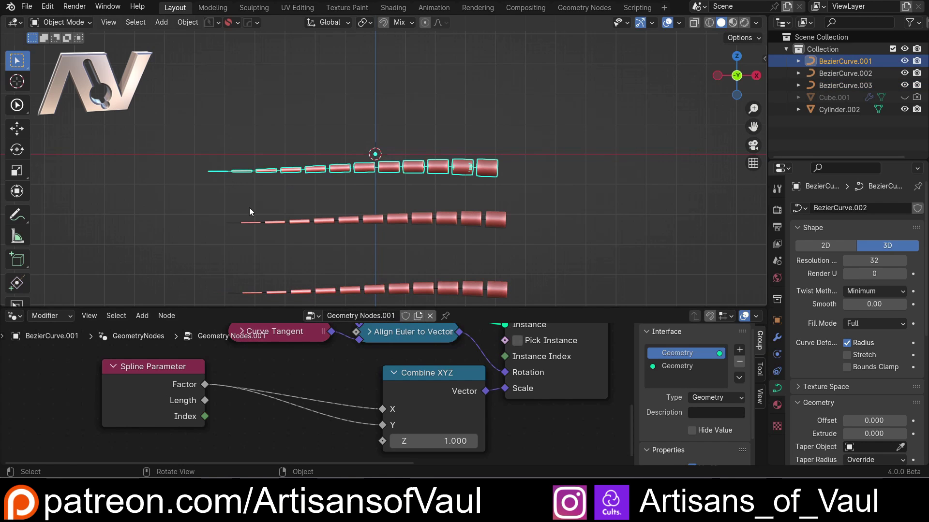
shift+middle_drag(249, 212, 245, 209)
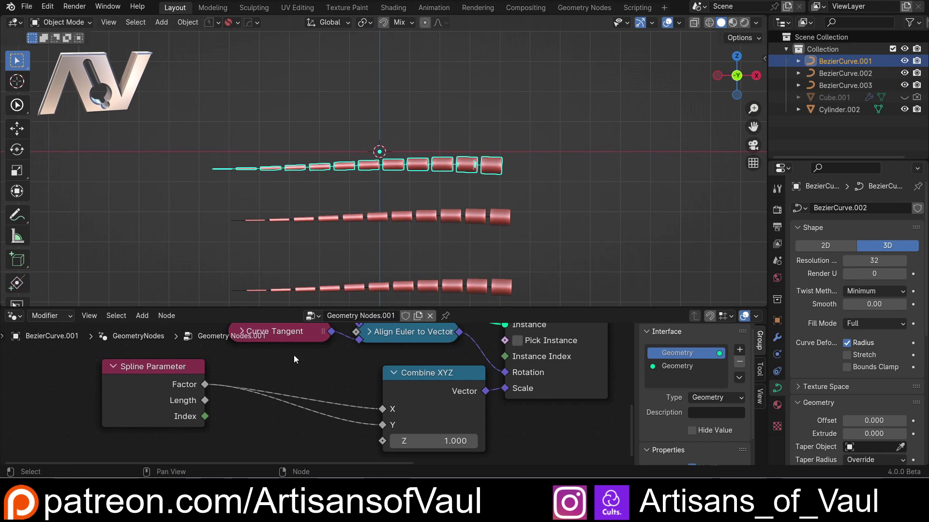
click(338, 217)
mouse_move(205, 385)
ctrl+mouse_down()
mouse_move(287, 409)
mouse_move(205, 400)
ctrl+mouse_up()
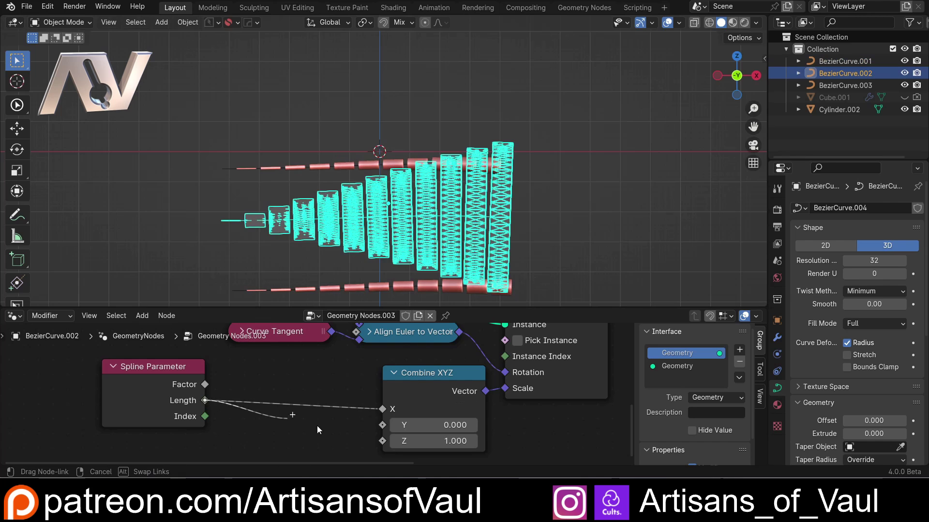
- Move the top tentacle curve up along Z, clear of the middle one, and select the bottom curve
click(286, 167)
key(g)
key(z)
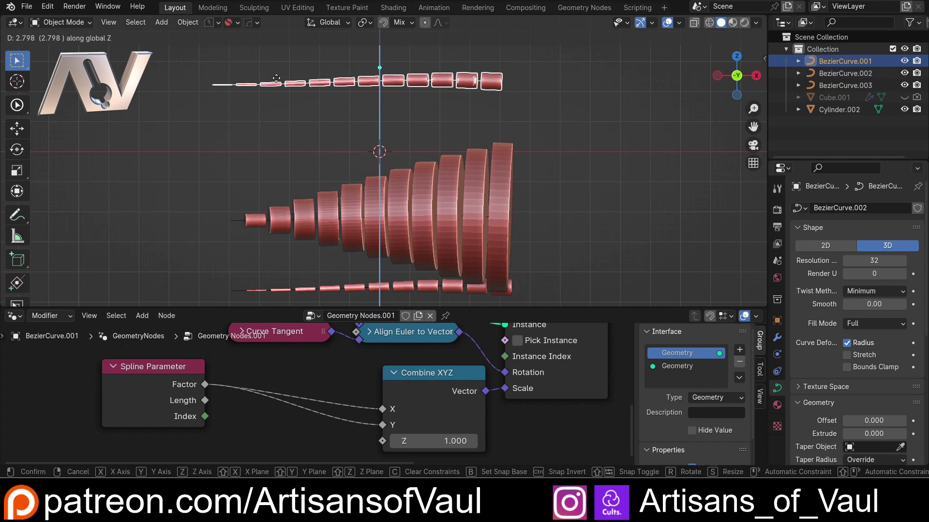
click(276, 48)
scroll(284, 154, down, 2)
shift+middle_drag(284, 178, 278, 125)
click(317, 197)
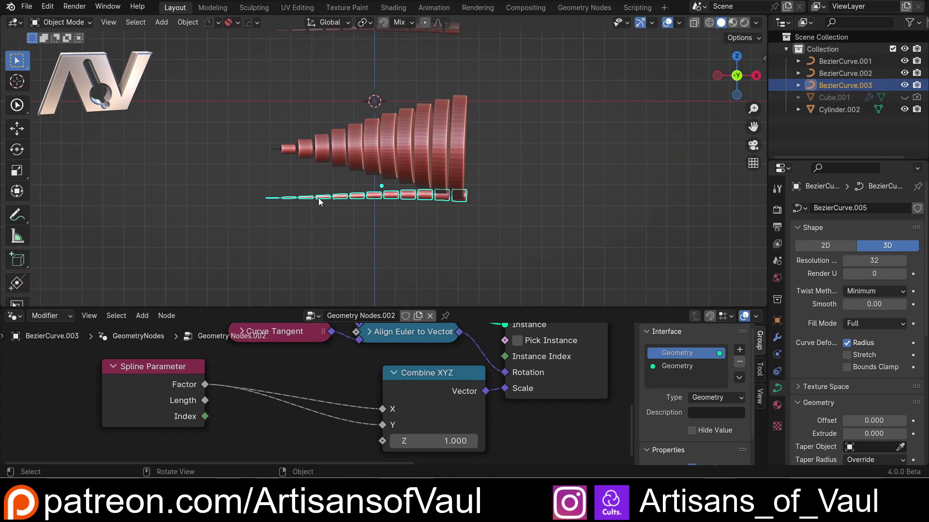
- Move the bottom tentacle curve down along Z, clear of the middle one
key(g)
key(z)
click(315, 289)
- On the bottom curve, move the Combine XYZ X and Y links from the Spline Parameter's Factor output to Index
ctrl+right_drag(308, 375, 280, 428)
drag(205, 416, 382, 425)
click(338, 240)
scroll(317, 233, down, 2)
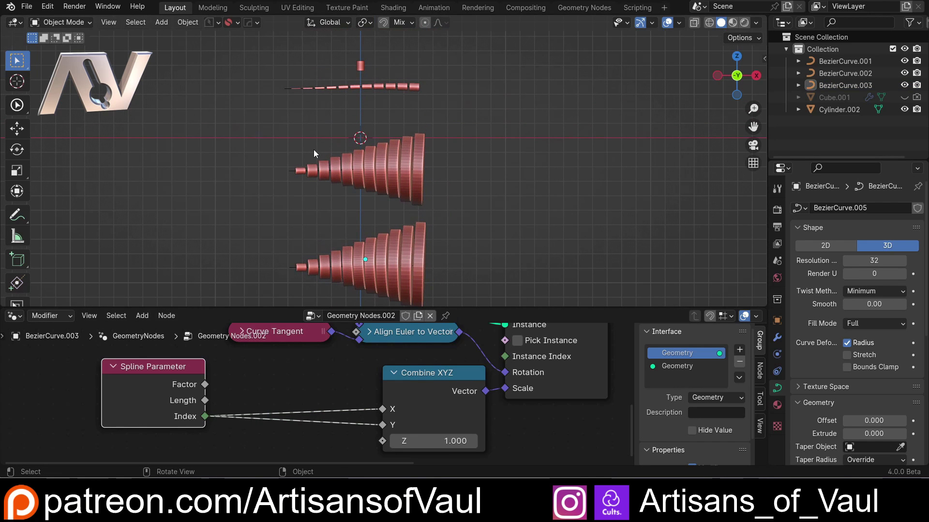
- Enlarge the 3D viewport so all three tentacles fit and select the top curve, BezierCurve.001
shift+middle_drag(302, 206, 301, 203)
shift+middle_drag(358, 102, 362, 91)
click(362, 72)
click(360, 103)
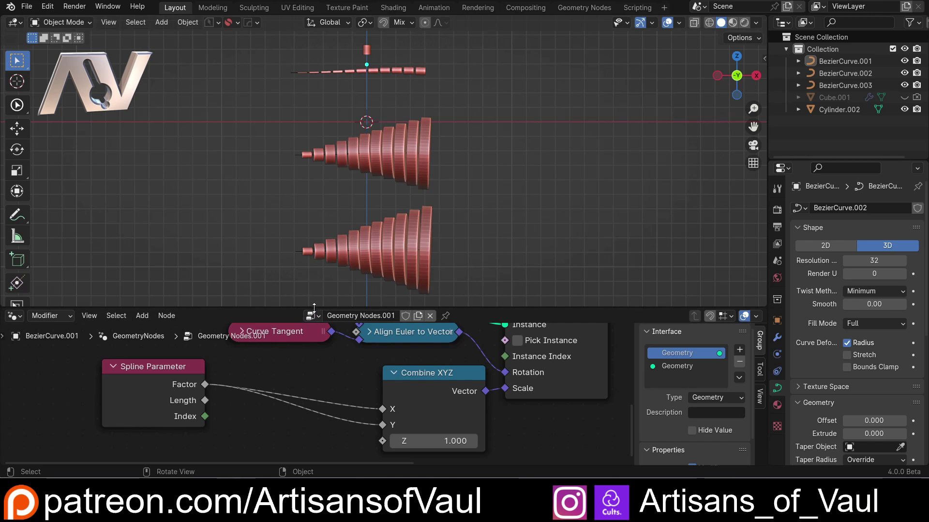
drag(312, 307, 311, 341)
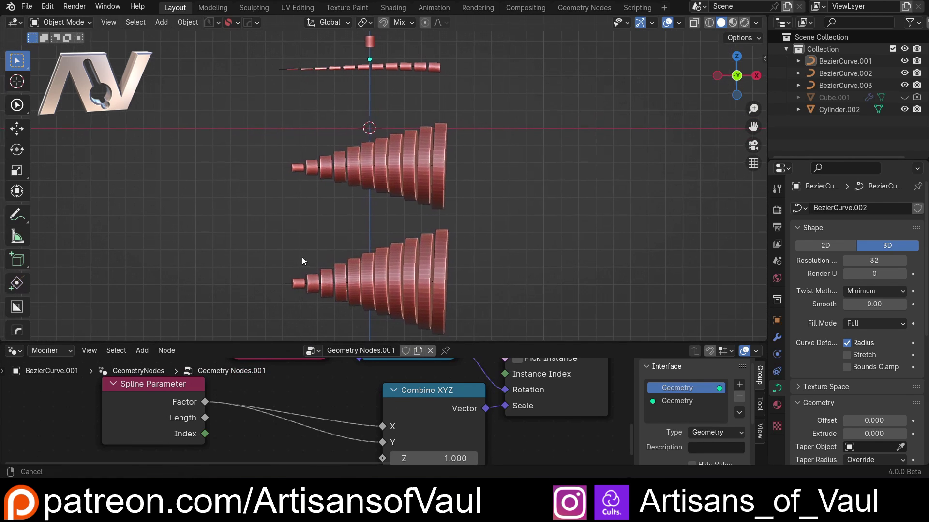
click(335, 65)
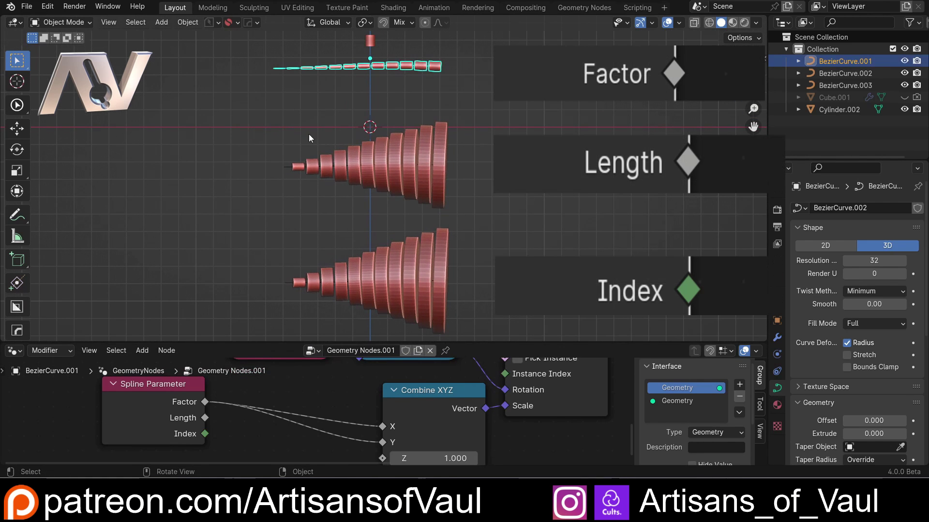
click(16, 216)
drag(274, 67, 266, 93)
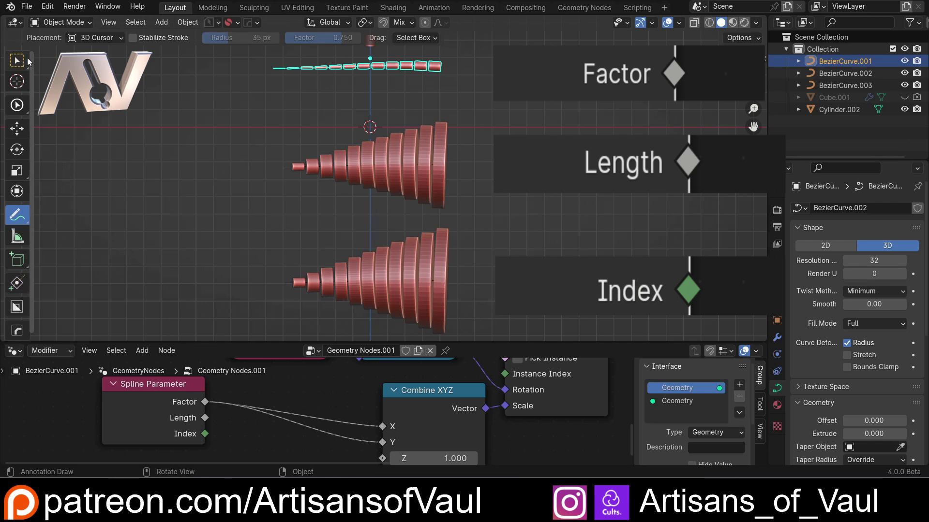
- In Edit Mode, lengthen the top curve by moving its tip point about 10.4 units along negative X
key(Tab)
key(g)
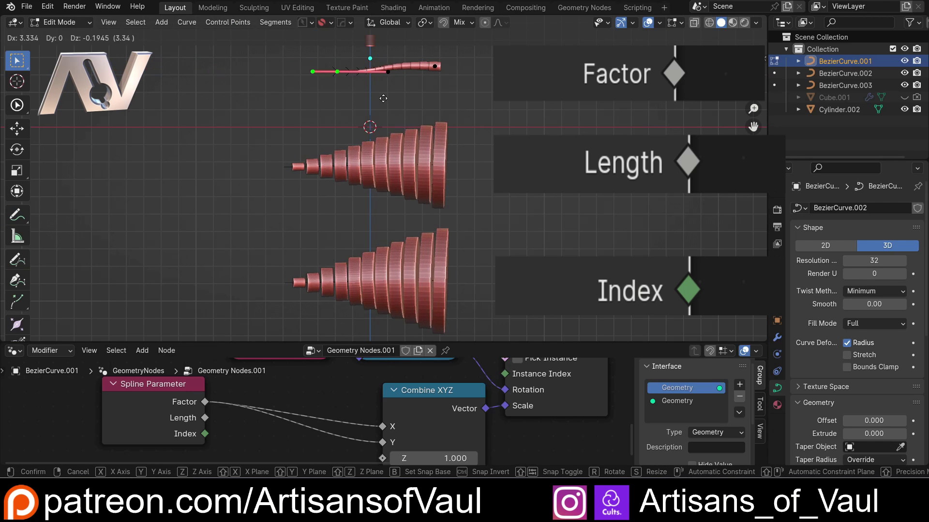
click(146, 102)
click(138, 103)
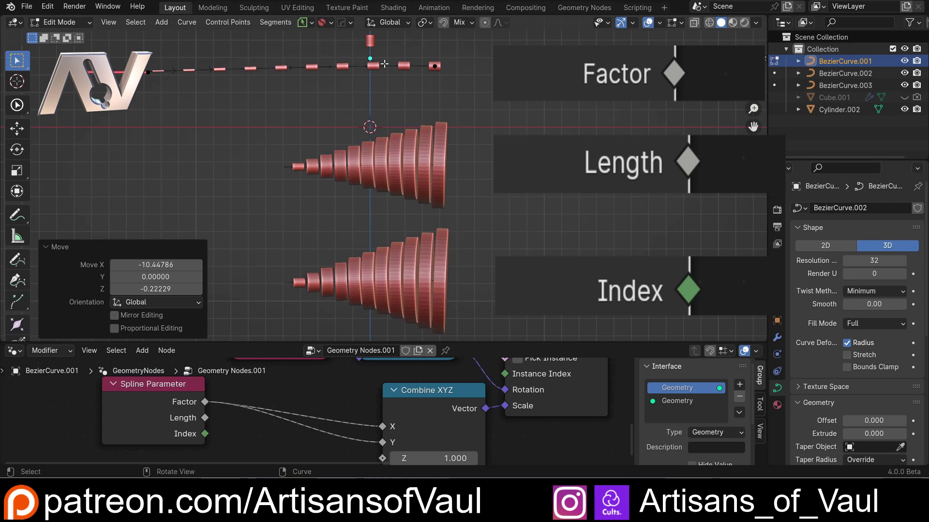
- Move the top curve's tip inward about 9.1 units along X, inspect the instances, and move it outward about 11.1 units
key(g)
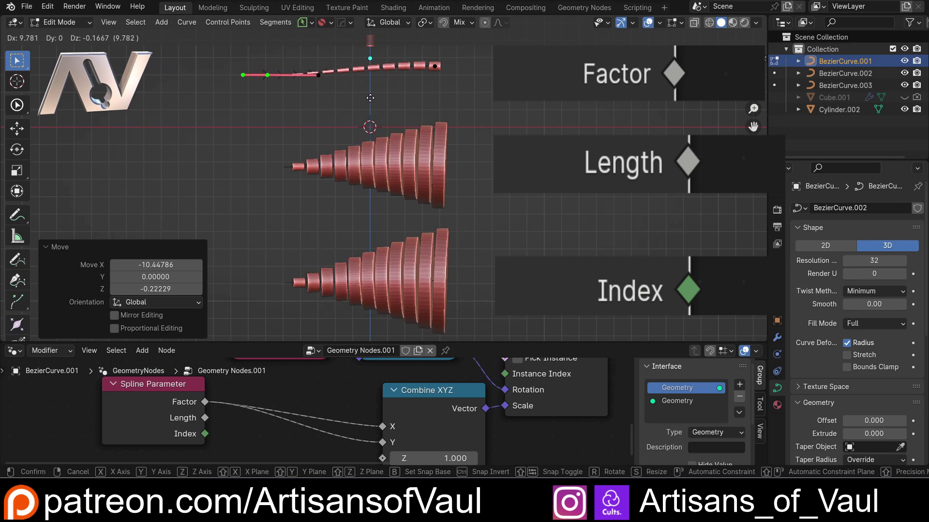
click(350, 95)
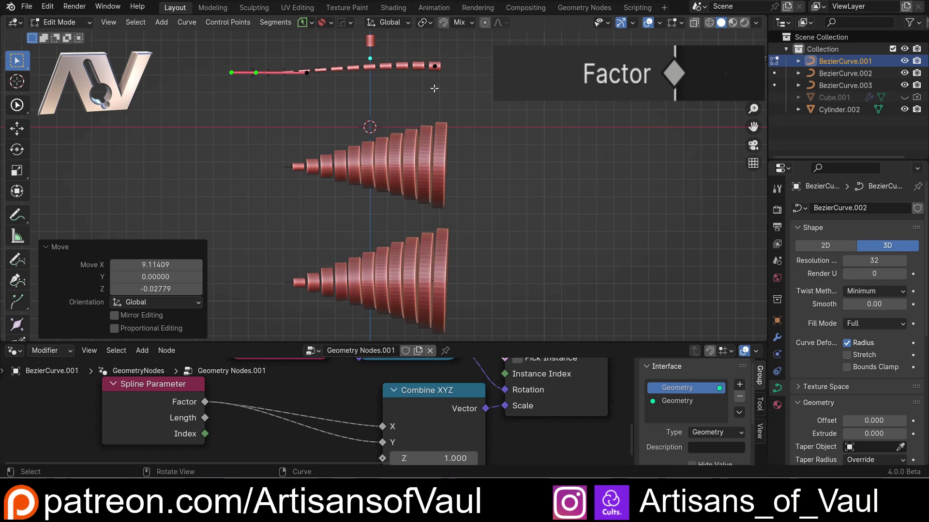
scroll(433, 87, up, 5)
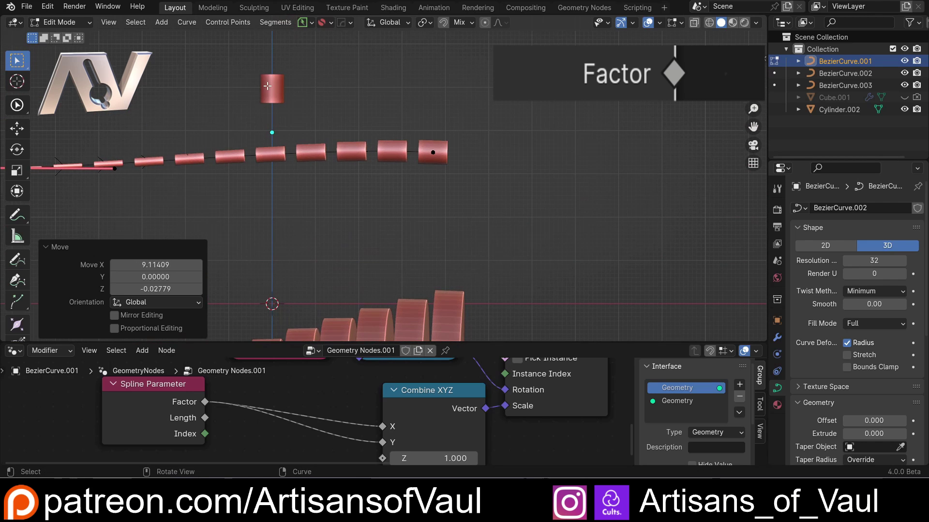
scroll(325, 196, down, 6)
shift+middle_drag(330, 205, 360, 109)
scroll(352, 121, down, 1)
scroll(352, 121, up, 2)
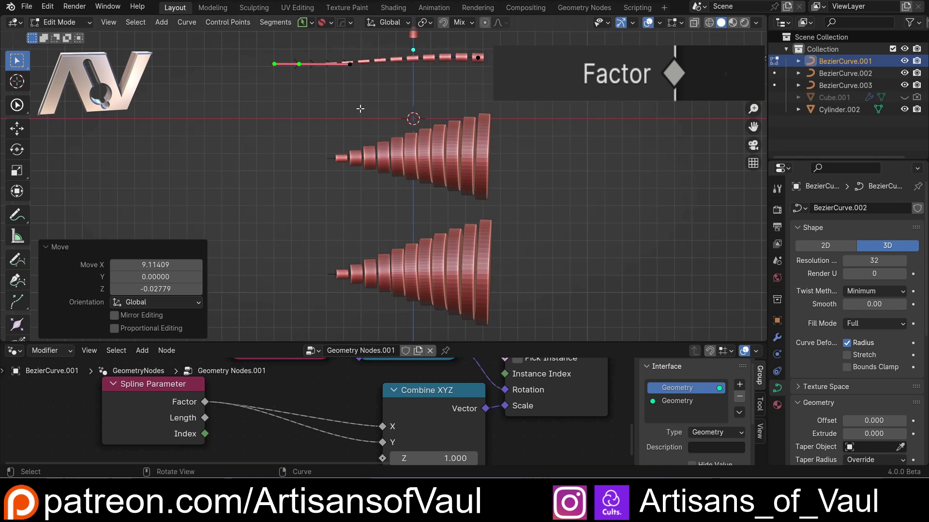
key(g)
click(166, 97)
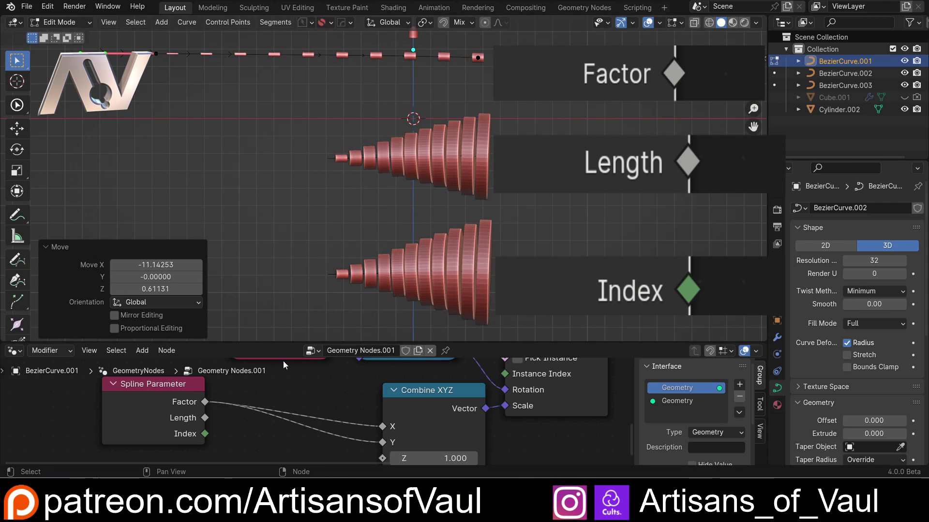
- Raise the point Count in the top curve's node group to 24
shift+scroll(289, 375, up, 3)
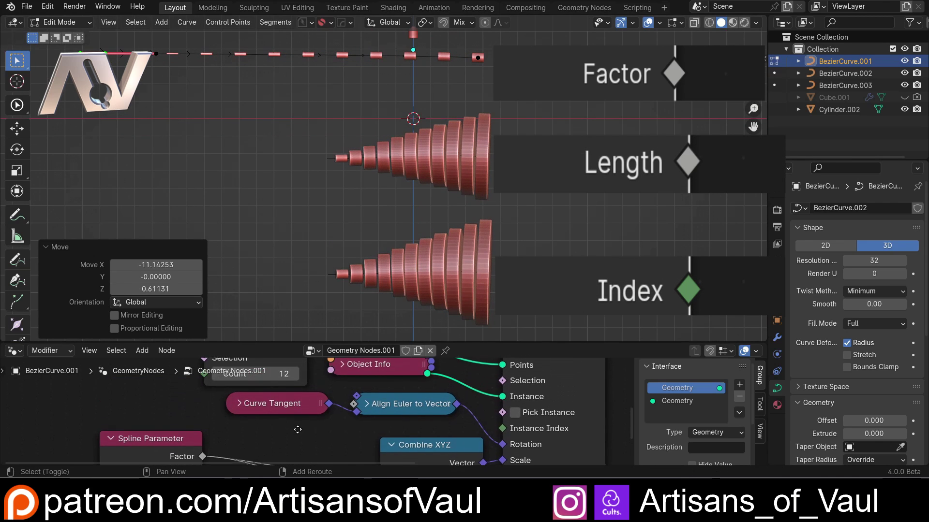
click(293, 377)
click(292, 377)
click(293, 377)
click(293, 377)
click(293, 377)
click(294, 376)
click(294, 377)
click(294, 377)
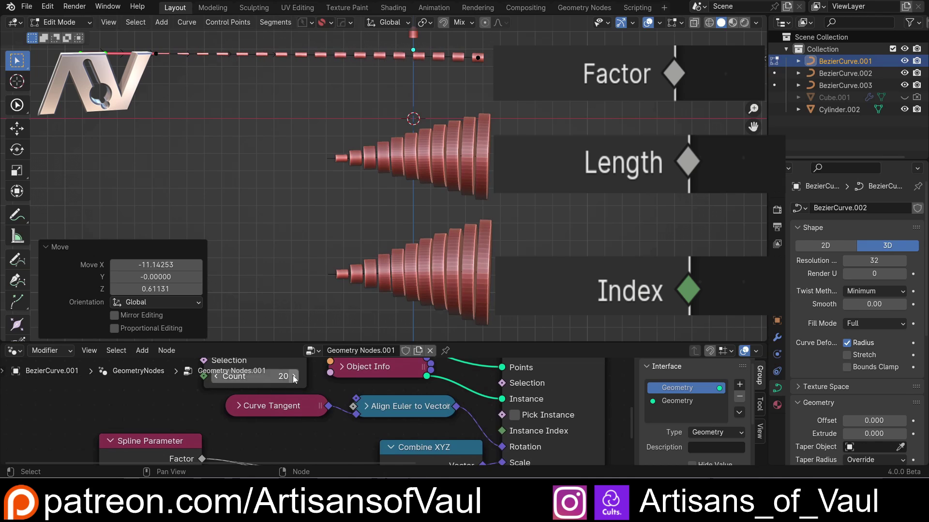
click(294, 377)
click(295, 377)
click(294, 377)
click(294, 377)
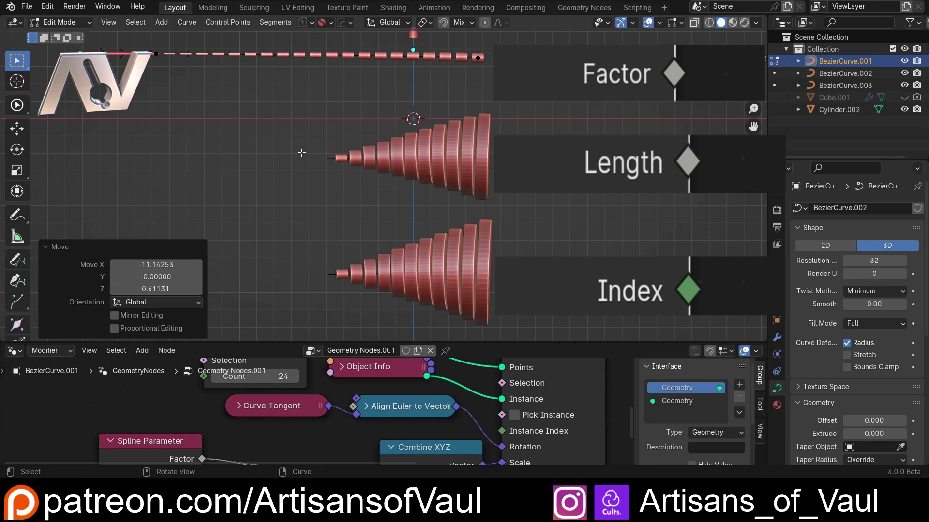
- Edit the middle curve, BezierCurve.002, and move its tip point about 10.4 units outward along negative X
key(Tab)
click(398, 178)
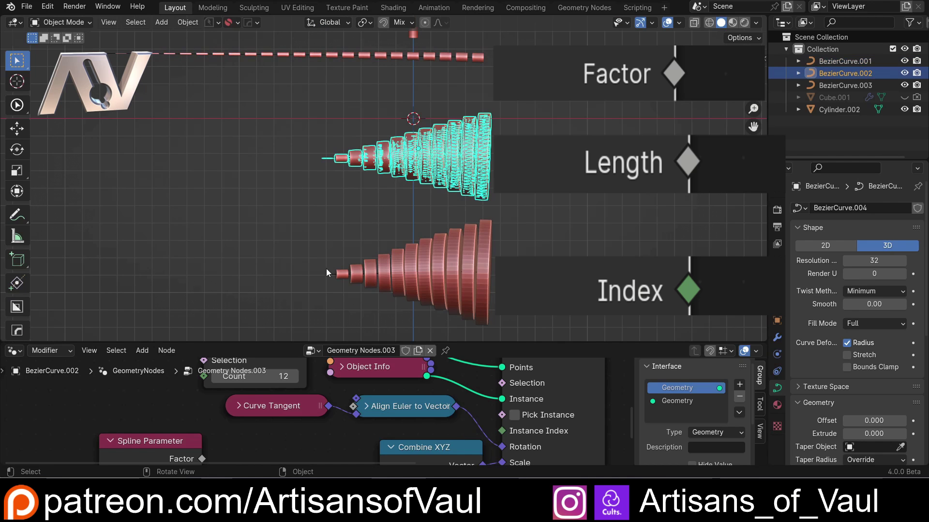
middle_drag(344, 429, 350, 360)
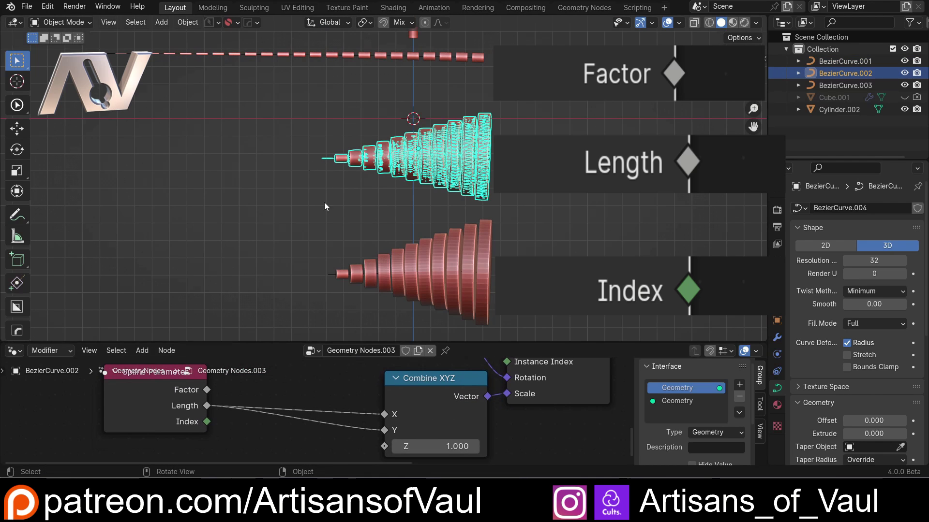
key(Tab)
drag(300, 139, 346, 181)
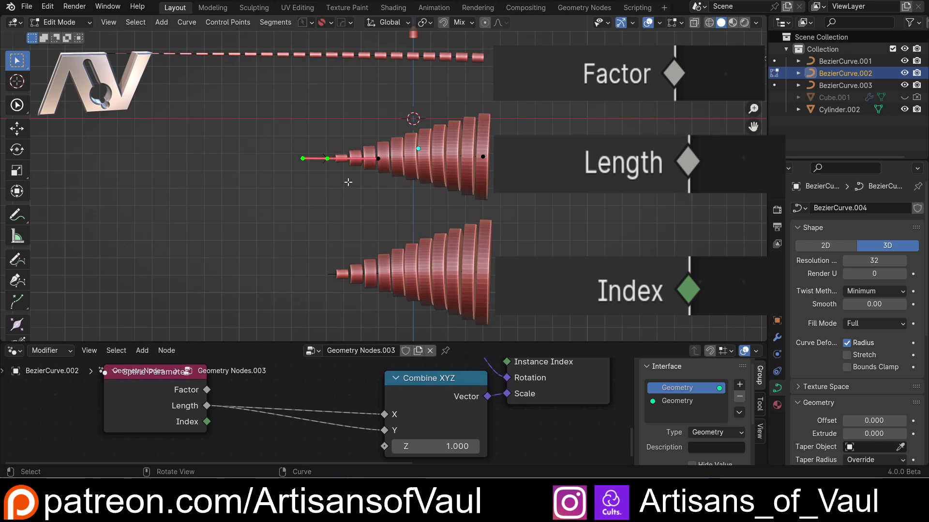
shift+middle_drag(296, 185, 295, 194)
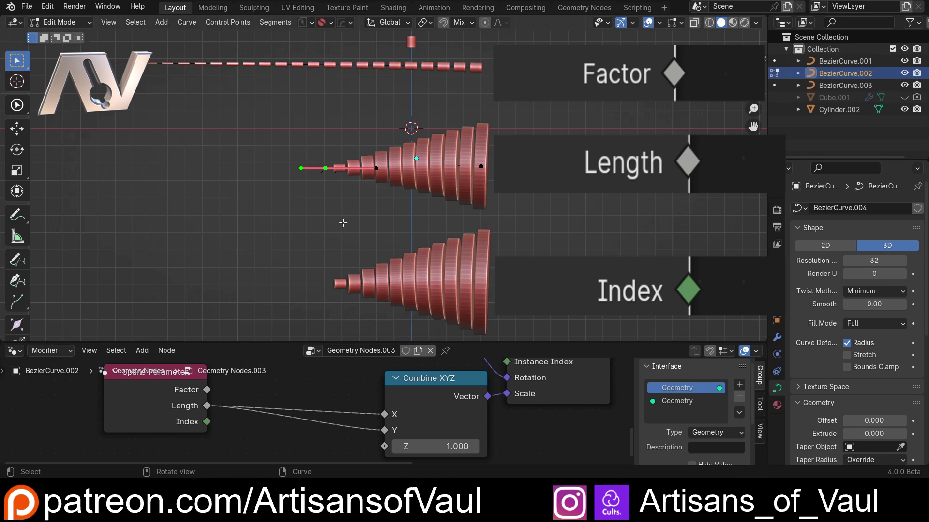
key(g)
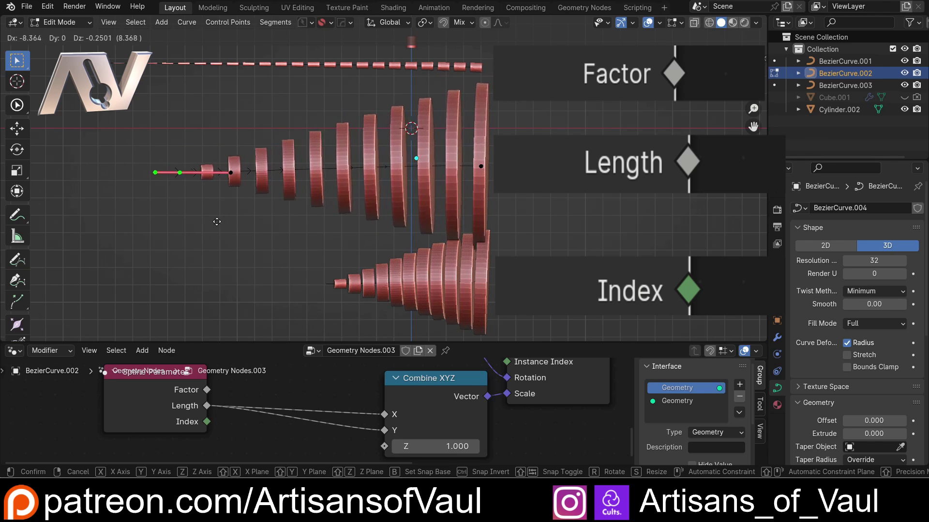
click(183, 221)
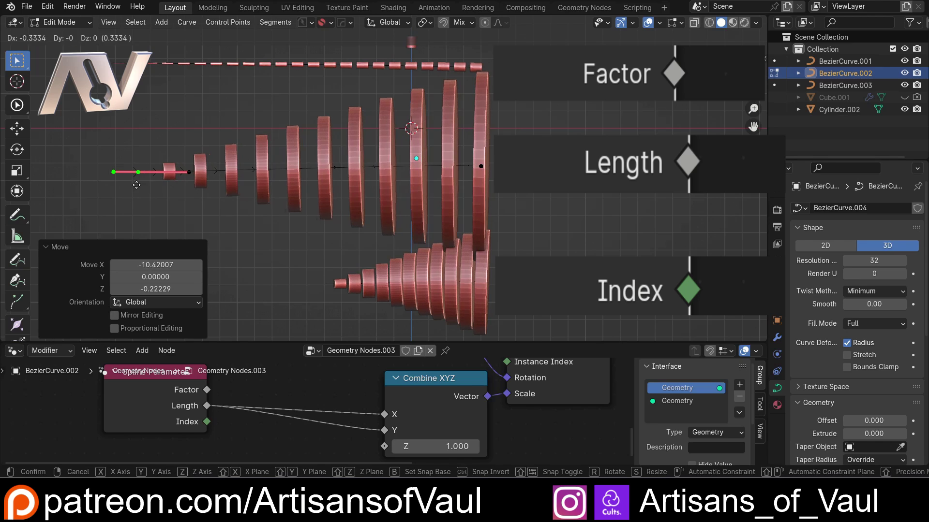
- Shorten the middle curve by moving its tip point about 4.9 units back along X
key(g)
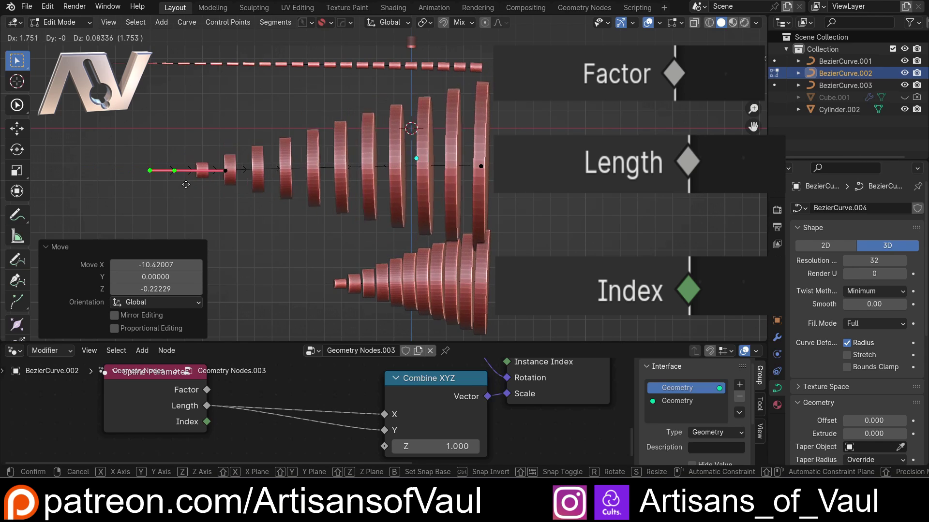
click(168, 180)
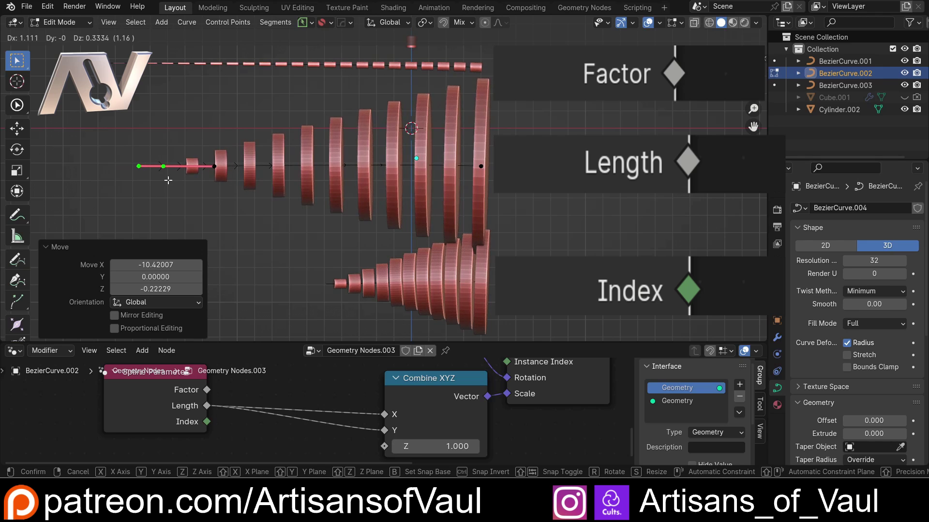
click(234, 182)
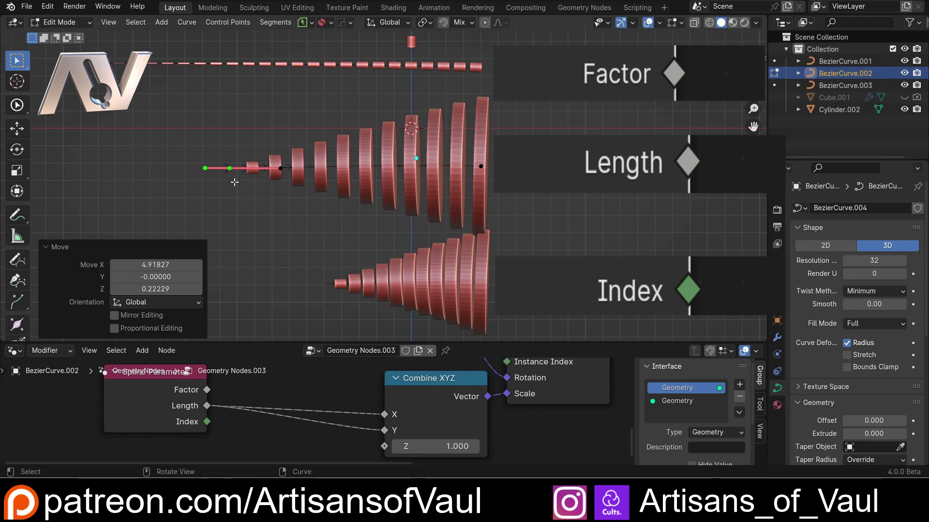
- Raise the middle curve's point Count to 20 and move its tip point a little further inward
middle_drag(289, 380, 310, 469)
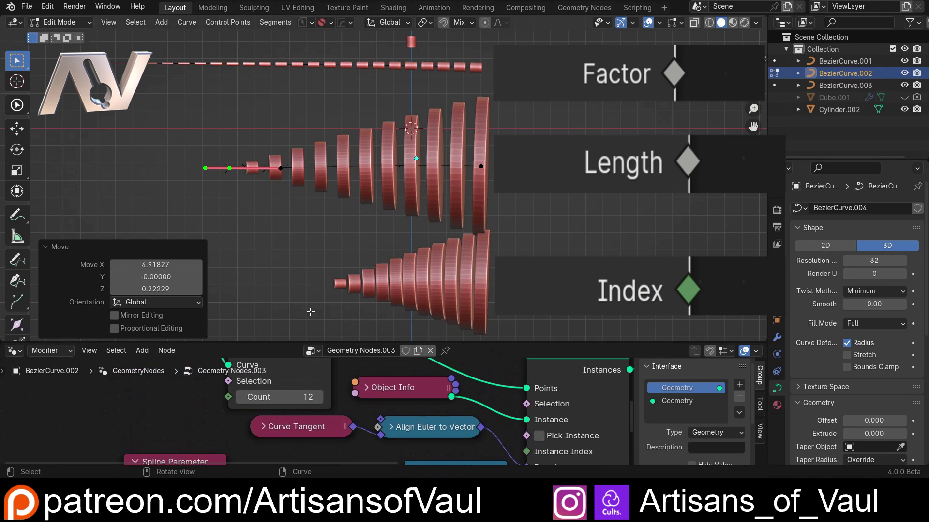
click(318, 397)
click(318, 397)
click(318, 397)
click(318, 397)
click(319, 398)
click(318, 397)
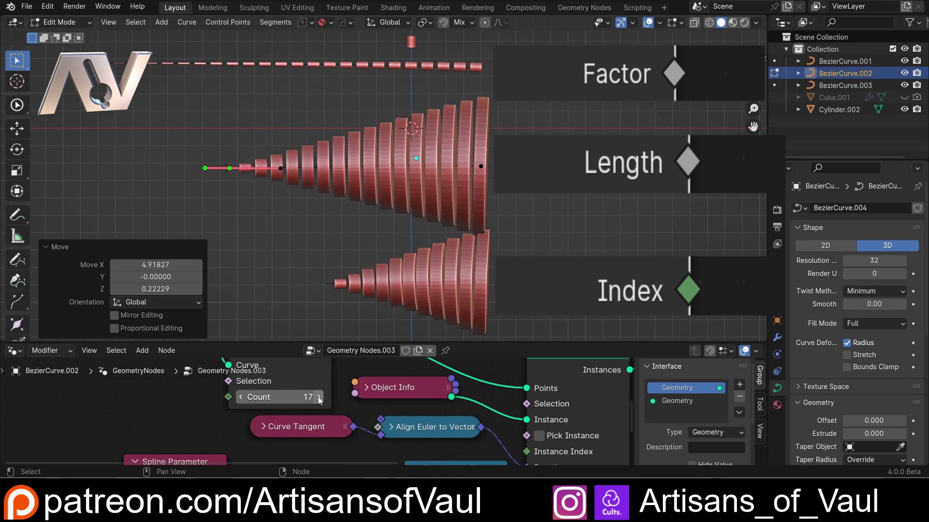
click(318, 397)
click(318, 397)
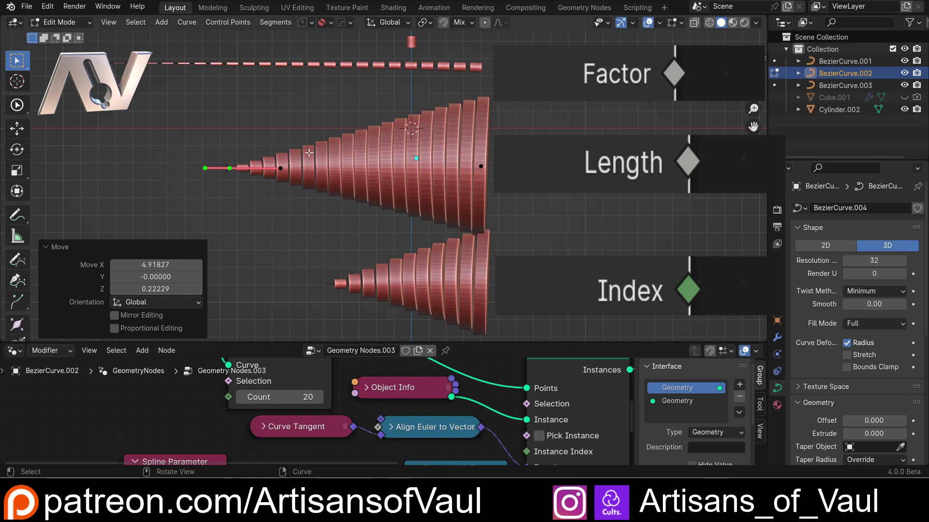
key(g)
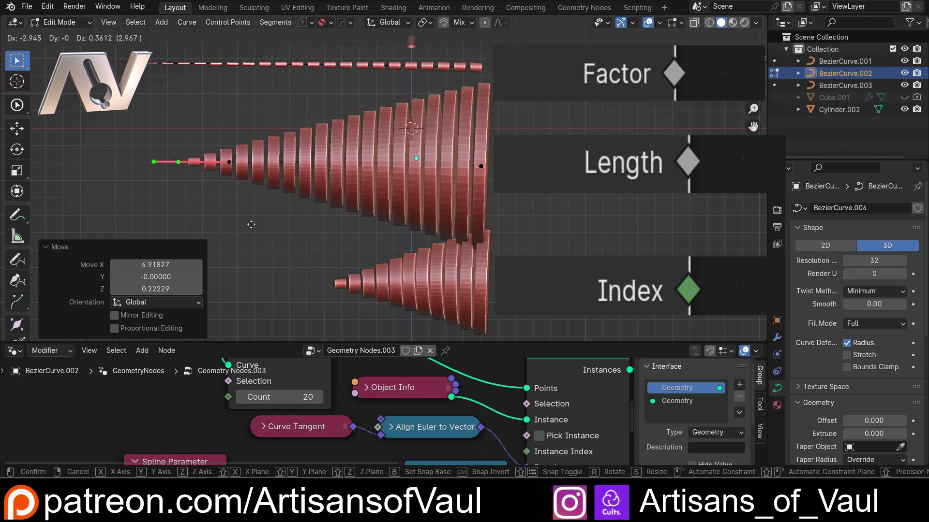
click(334, 230)
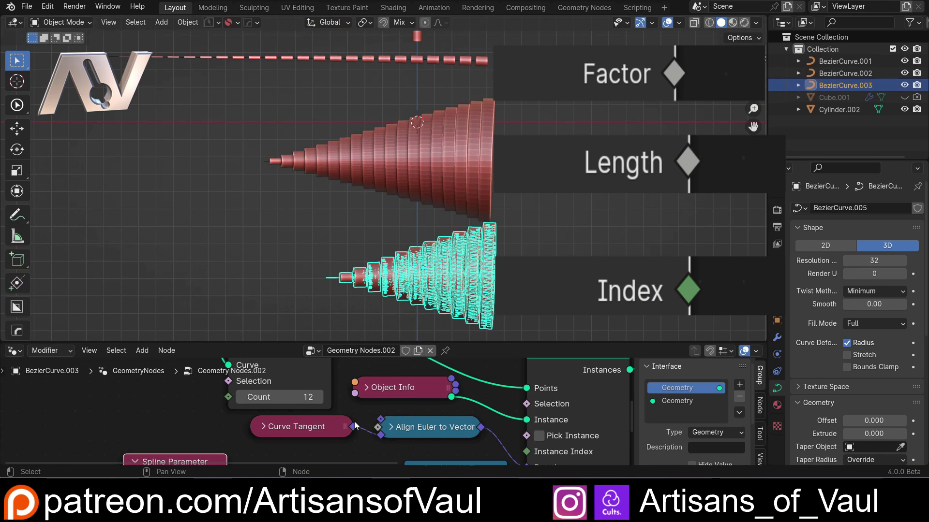
- Edit the bottom curve, BezierCurve.003, moving its tip point far outward along negative X, and raise its point Count to 13
middle_drag(354, 422, 366, 335)
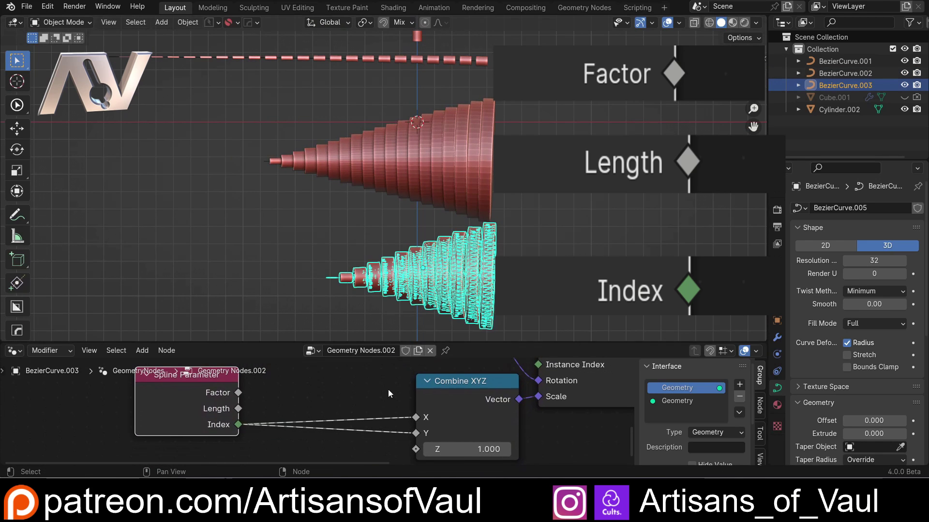
key(Tab)
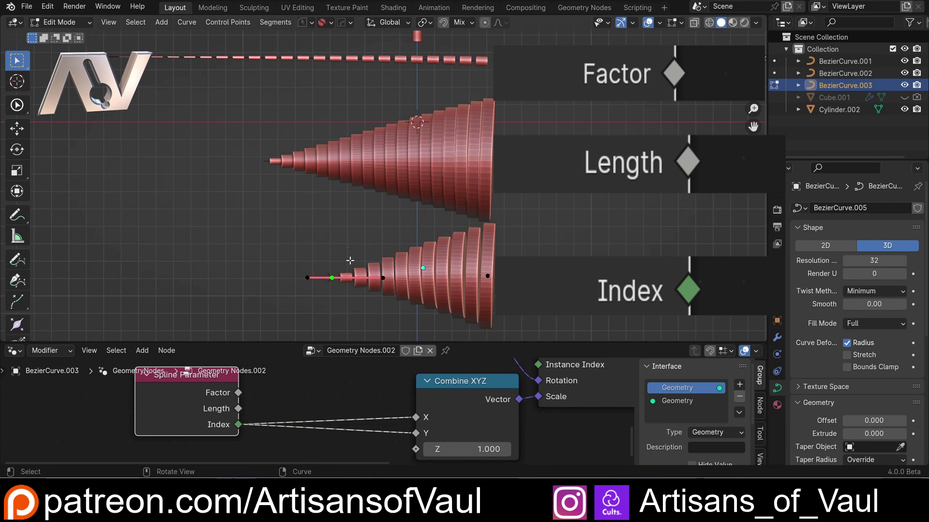
key(g)
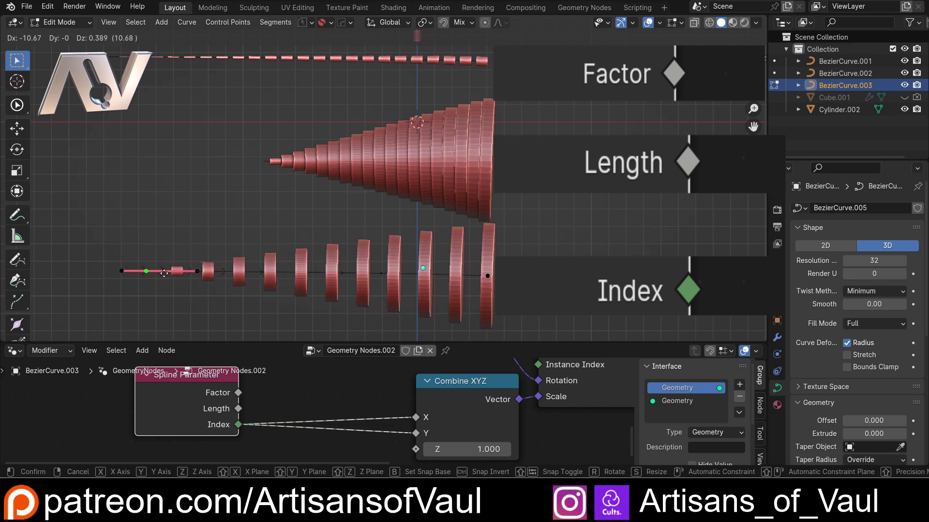
click(137, 272)
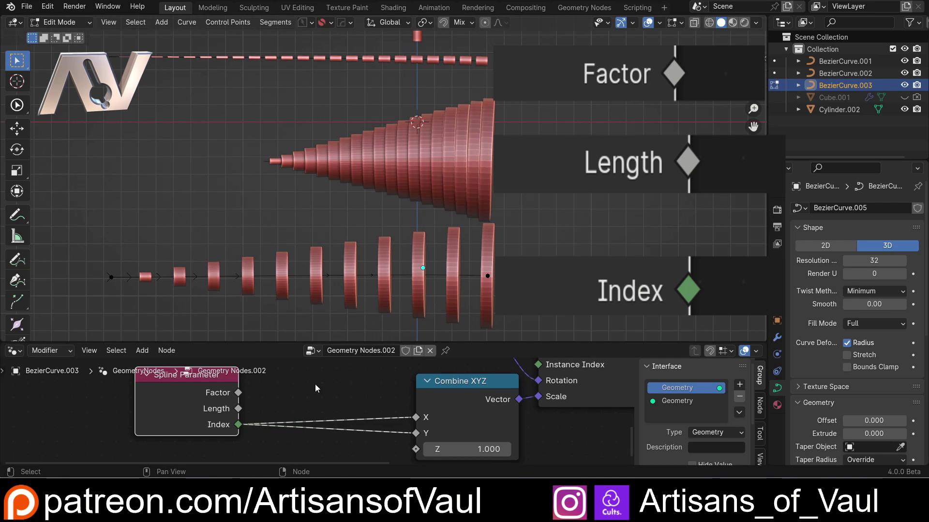
middle_drag(315, 389, 331, 470)
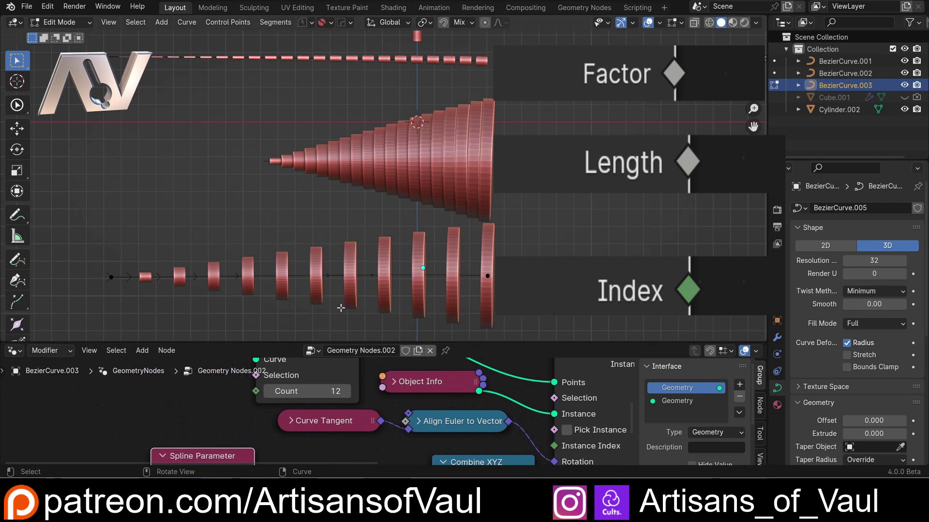
click(347, 392)
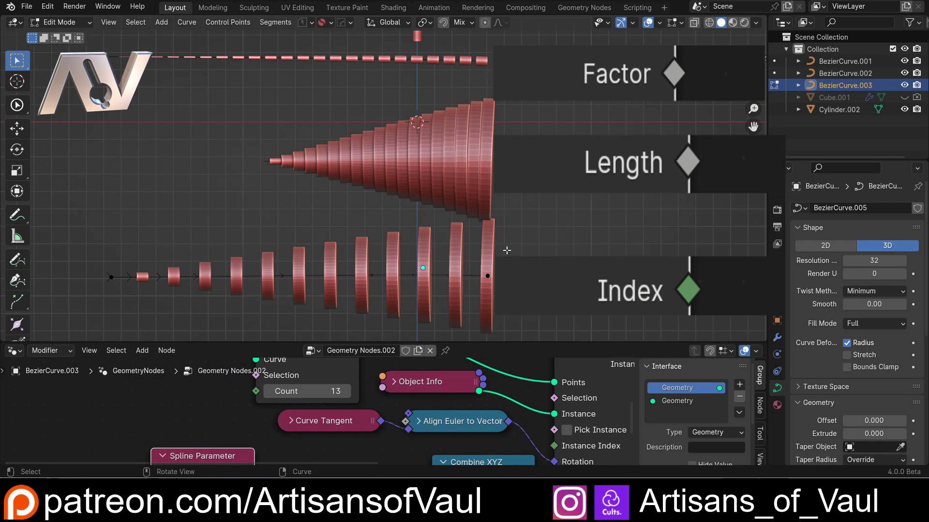
- Raise the bottom curve's point Count to 15 and make a freehand annotation stroke along its first rings
click(347, 391)
click(347, 391)
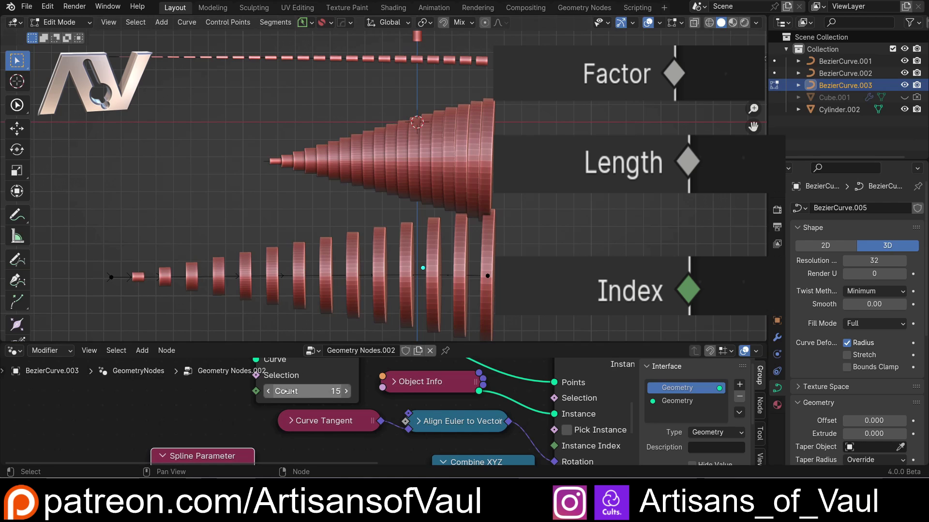
click(11, 214)
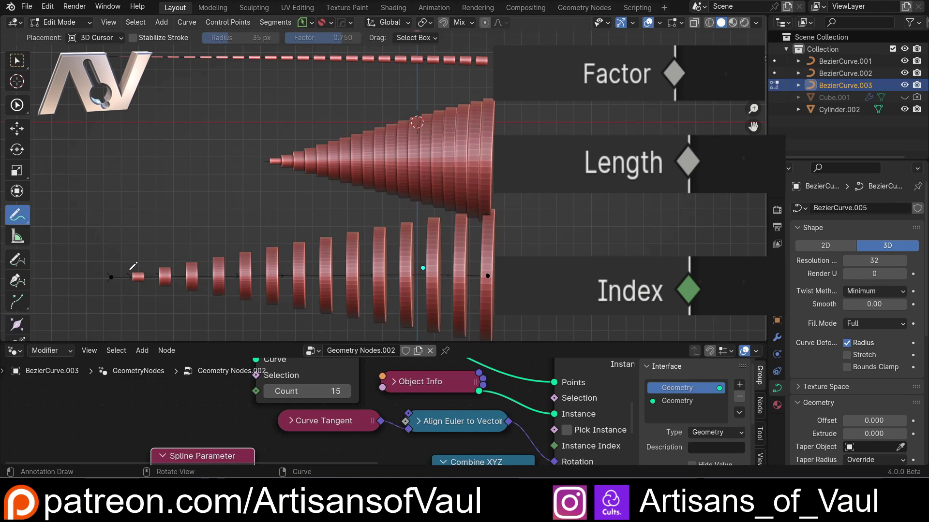
drag(128, 273, 331, 264)
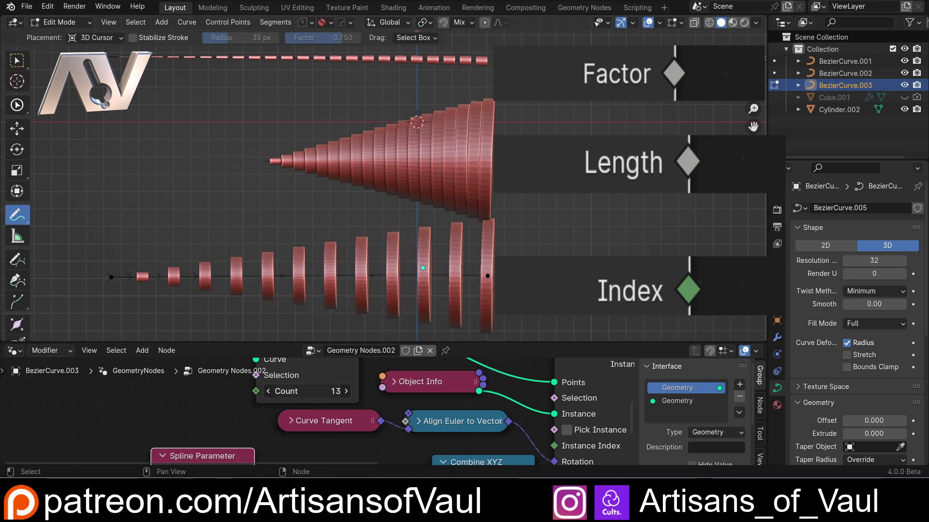
- Reduce the bottom curve's point Count to 9 and move its tip point about 10.1 units inward along X
mouse_move(309, 392)
mouse_down()
mouse_move(320, 392)
mouse_move(293, 391)
mouse_move(324, 391)
mouse_move(288, 390)
mouse_move(319, 391)
mouse_move(302, 391)
mouse_up()
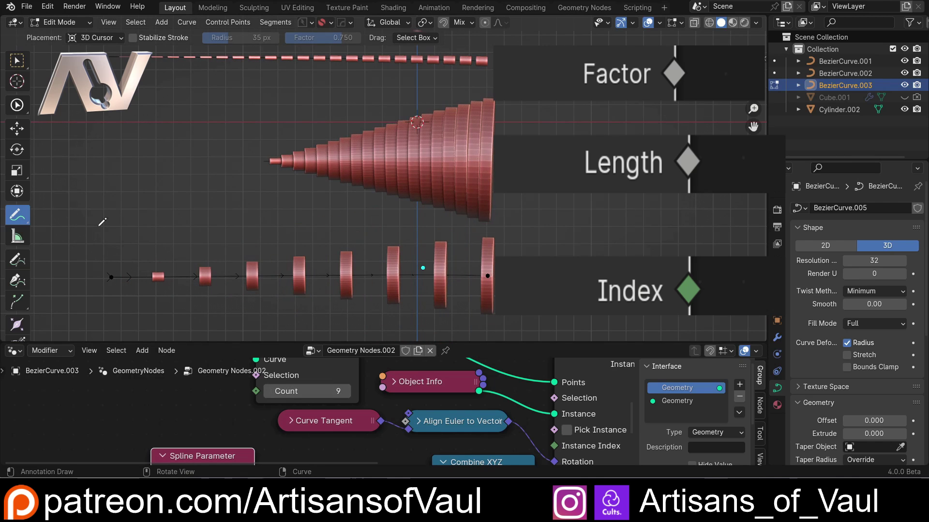
click(17, 68)
drag(85, 249, 167, 293)
key(g)
click(341, 288)
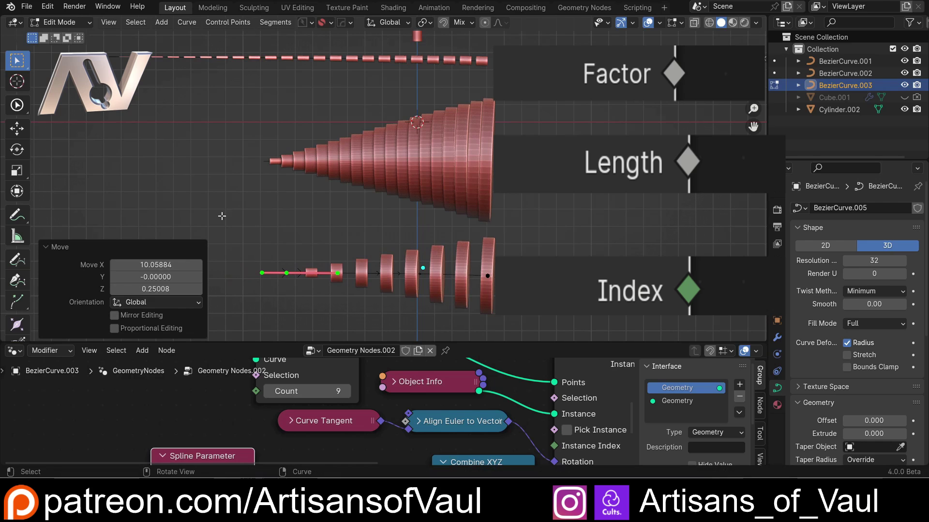
- Switch the bottom curve's resampling mode from Count to Length and set Length to 1.8
middle_drag(372, 370, 369, 408)
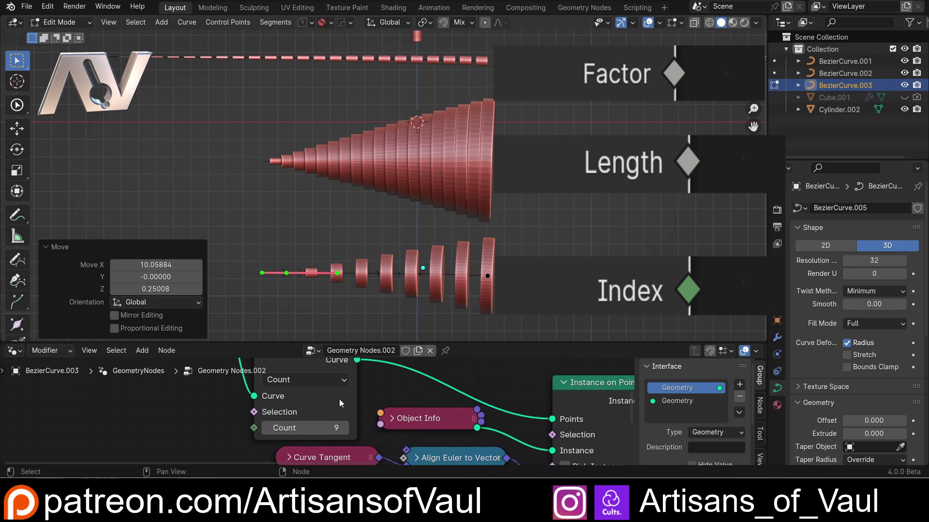
click(306, 381)
click(298, 448)
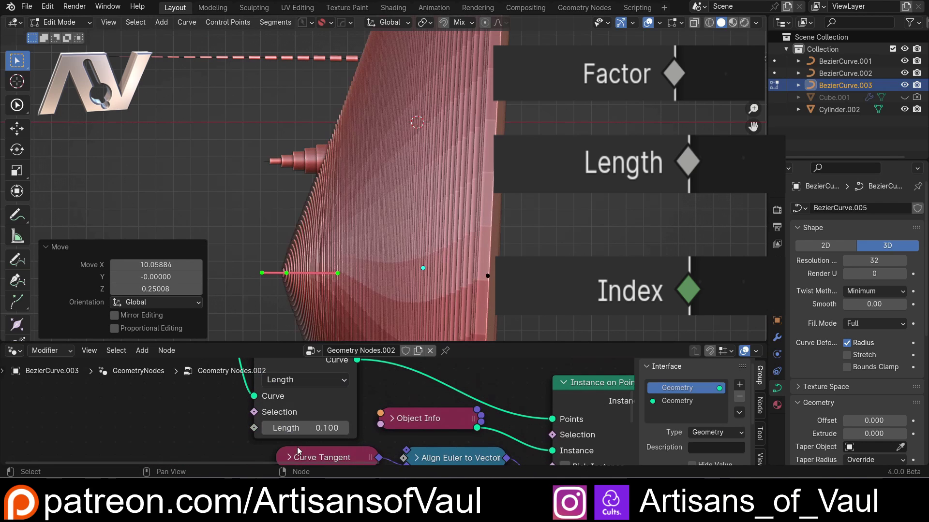
drag(301, 428, 333, 429)
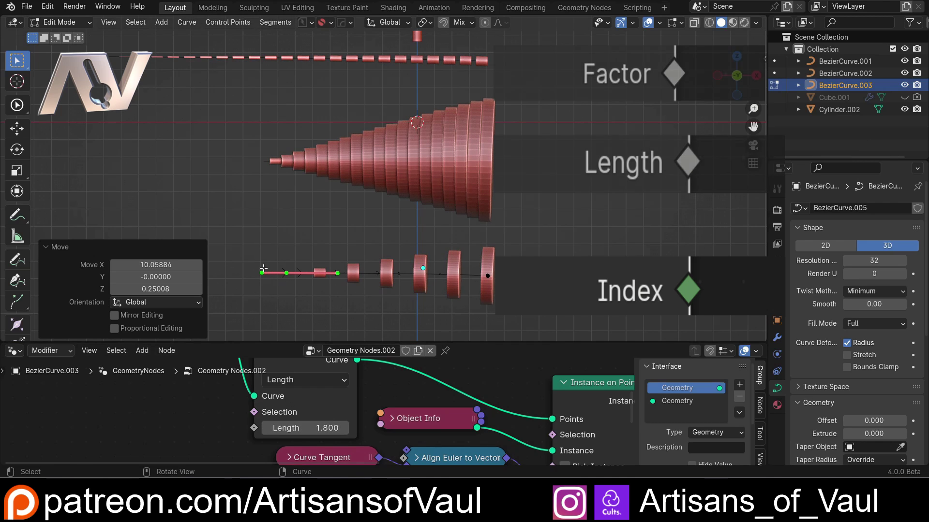
- Lengthen the bottom curve by moving its tip point about 6.8 units outward along negative X
shift+middle_drag(351, 334, 350, 246)
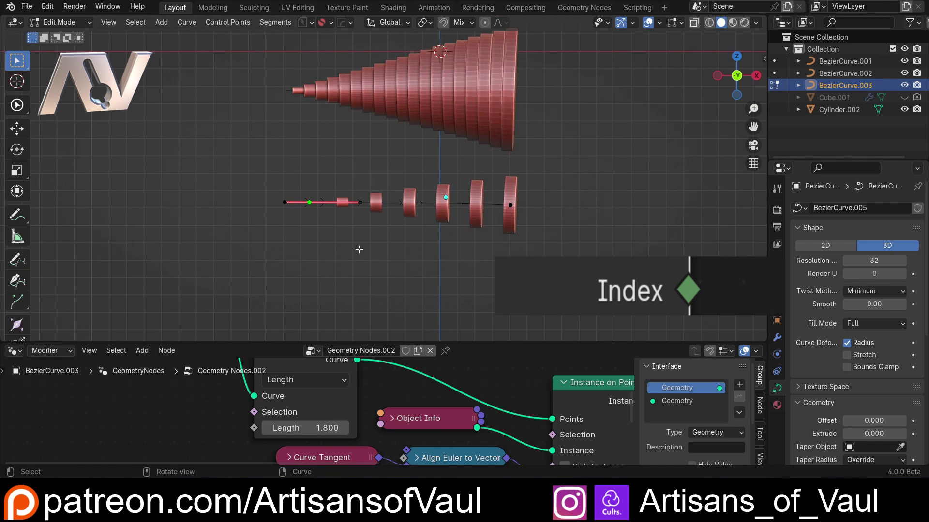
key(g)
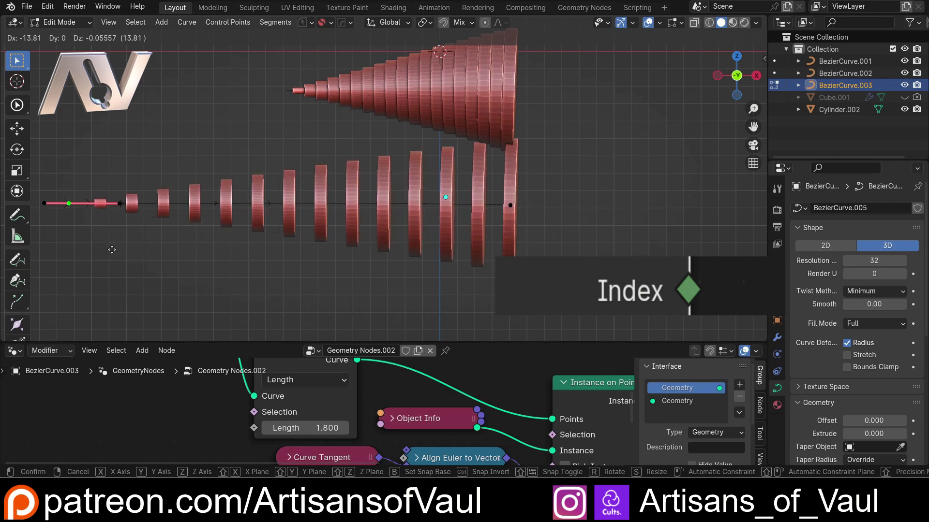
click(234, 245)
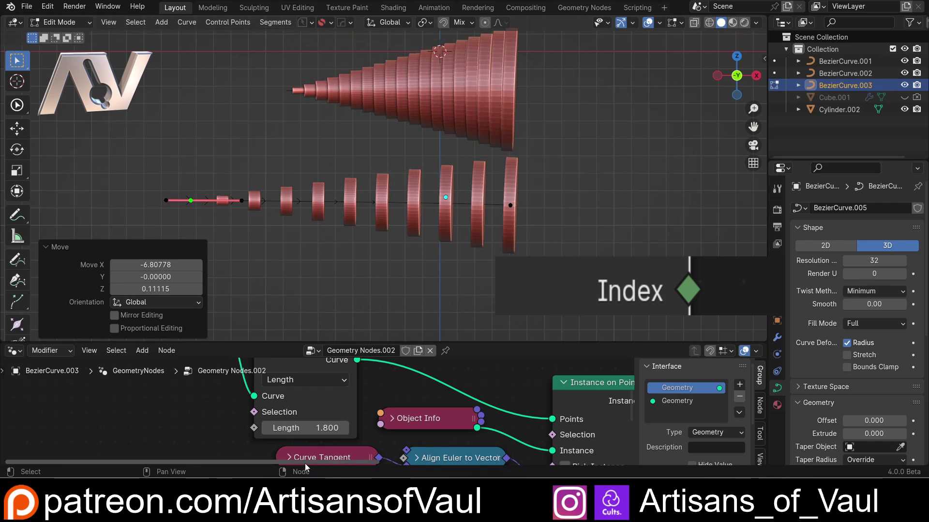
- Reduce the bottom curve's resampling Length to 1.2 and move its tip point about 3.6 units inward along X
drag(313, 429, 323, 428)
drag(306, 428, 282, 428)
key(g)
click(324, 274)
shift+middle_drag(493, 196, 512, 275)
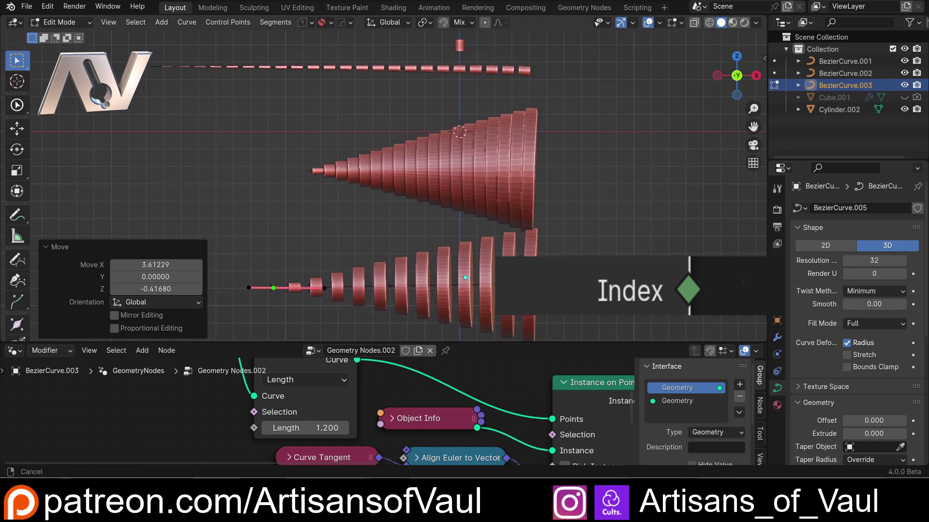
scroll(512, 274, down, 1)
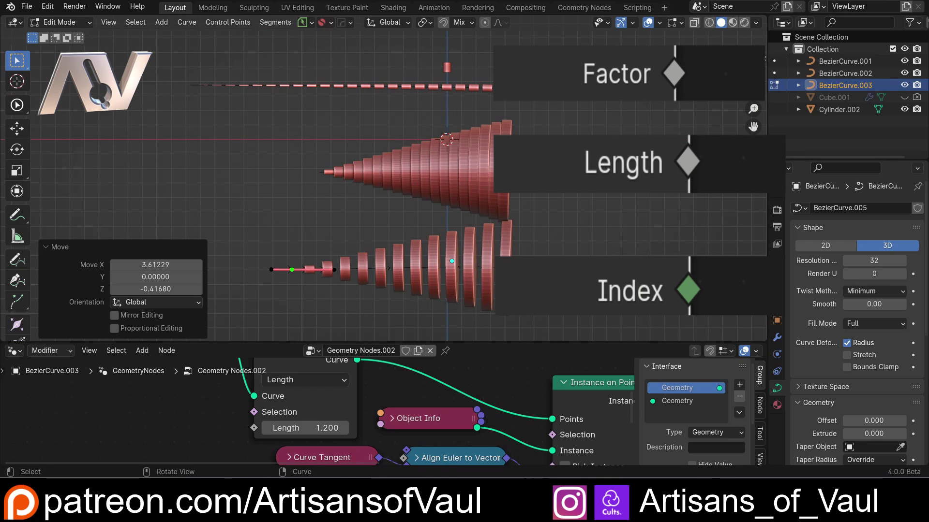
middle_drag(340, 462, 364, 357)
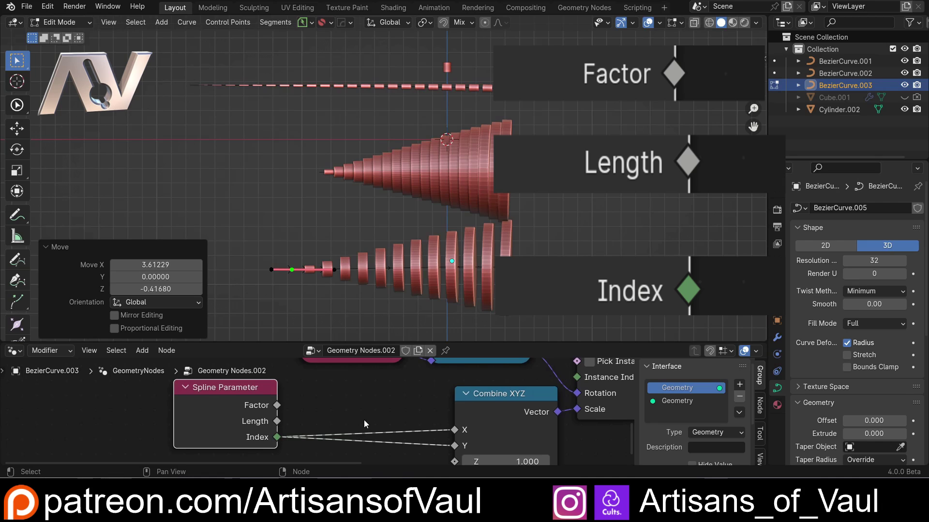